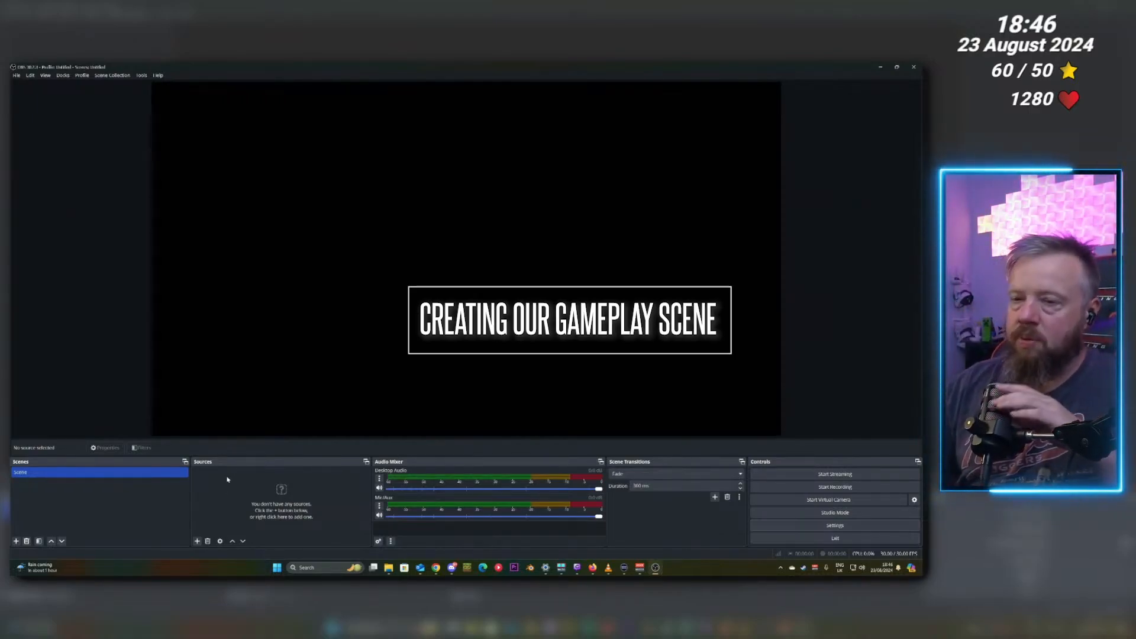
Add a Display Capture source showing the PHL 328E1 primary monitor.
click(197, 540)
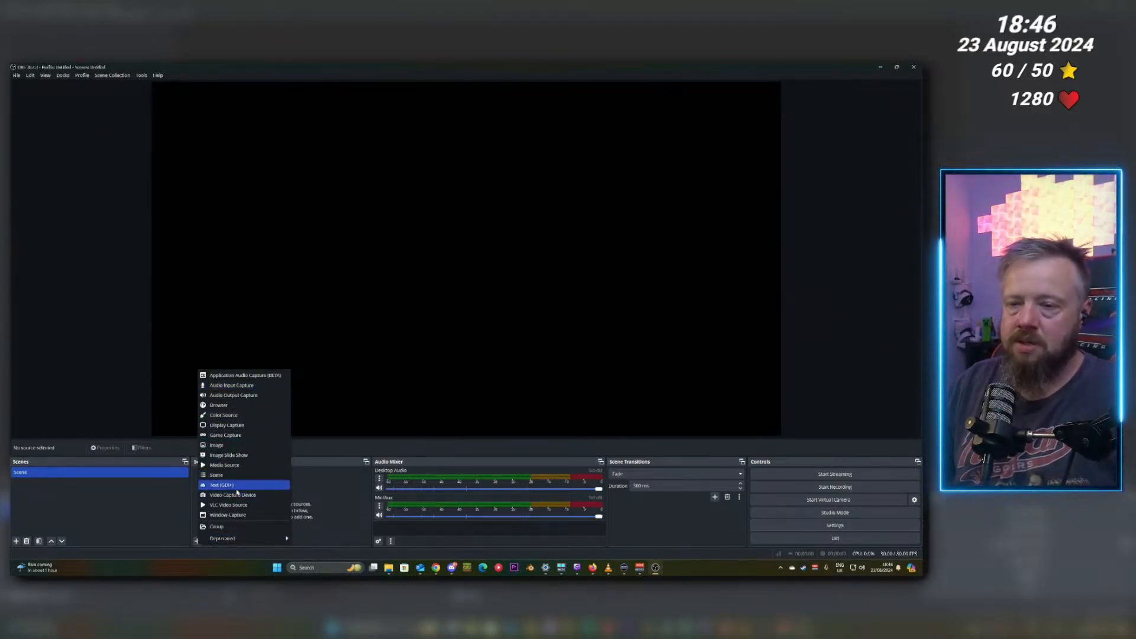
click(238, 426)
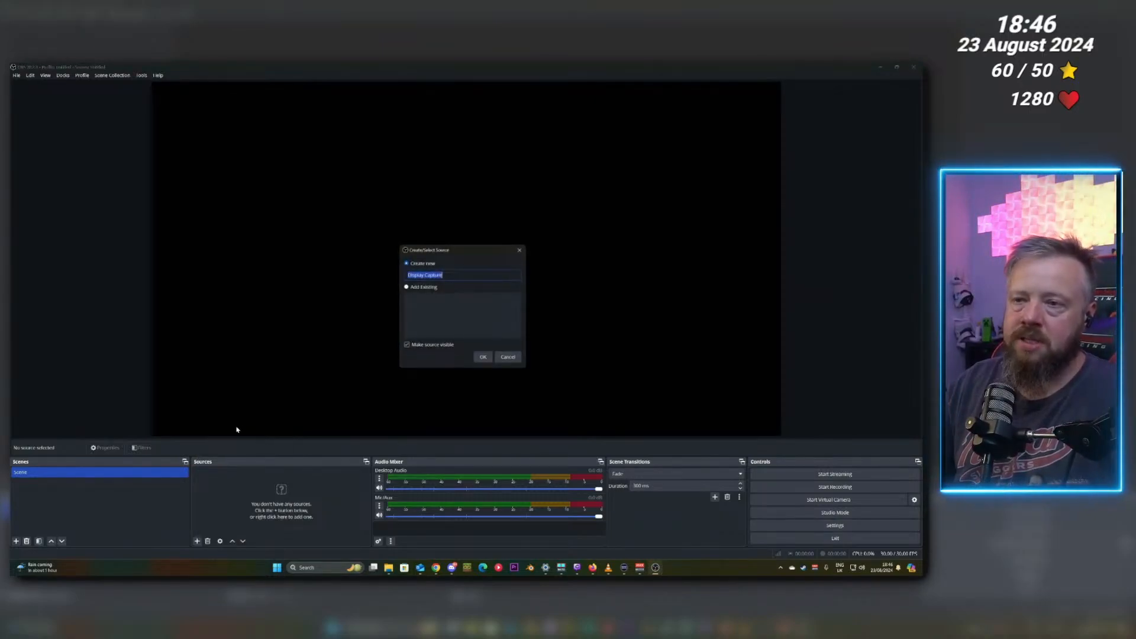
click(482, 358)
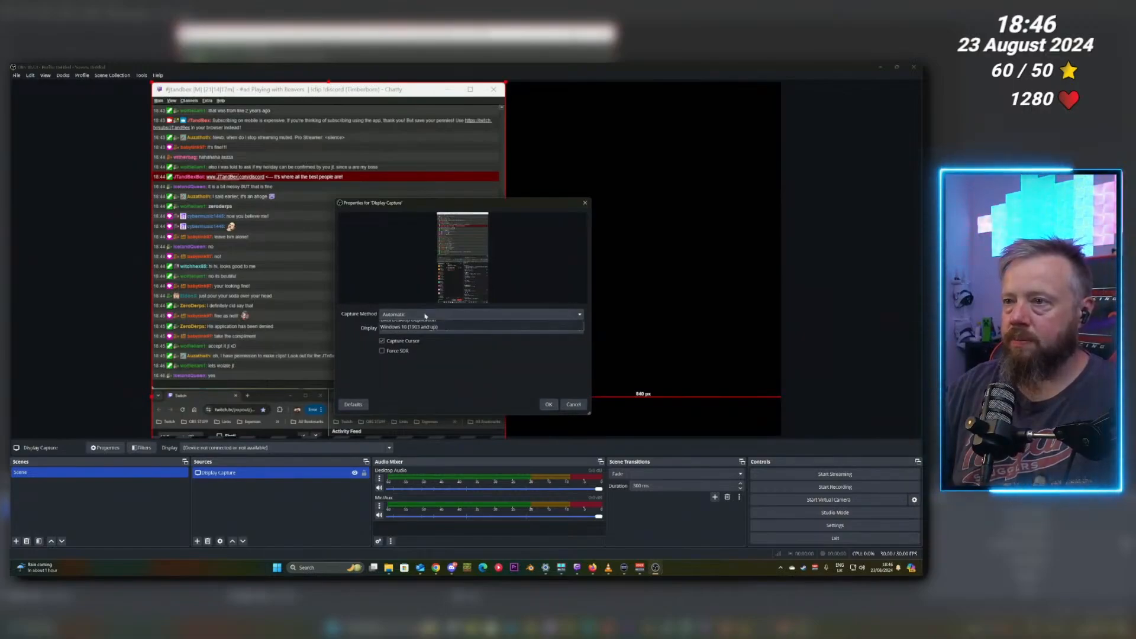
click(426, 329)
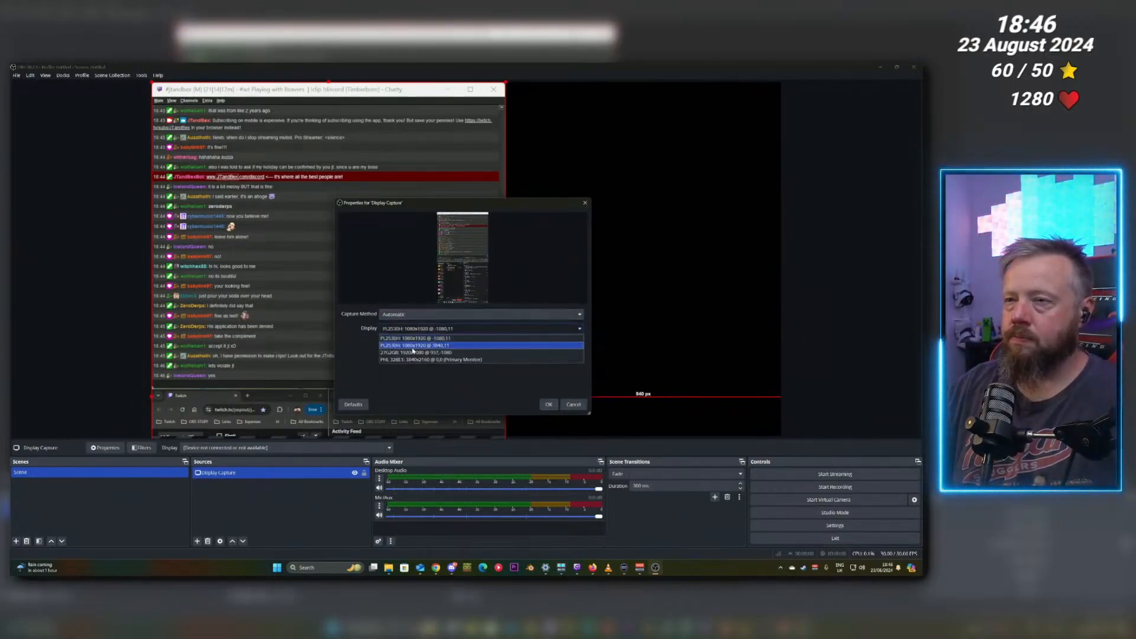
click(422, 359)
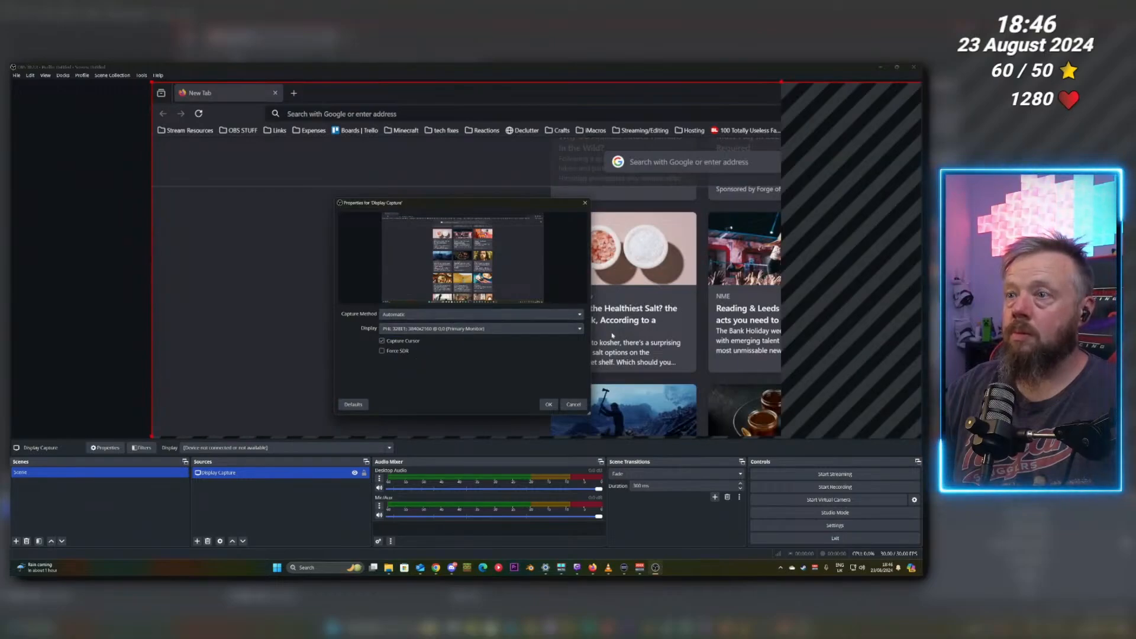
click(549, 405)
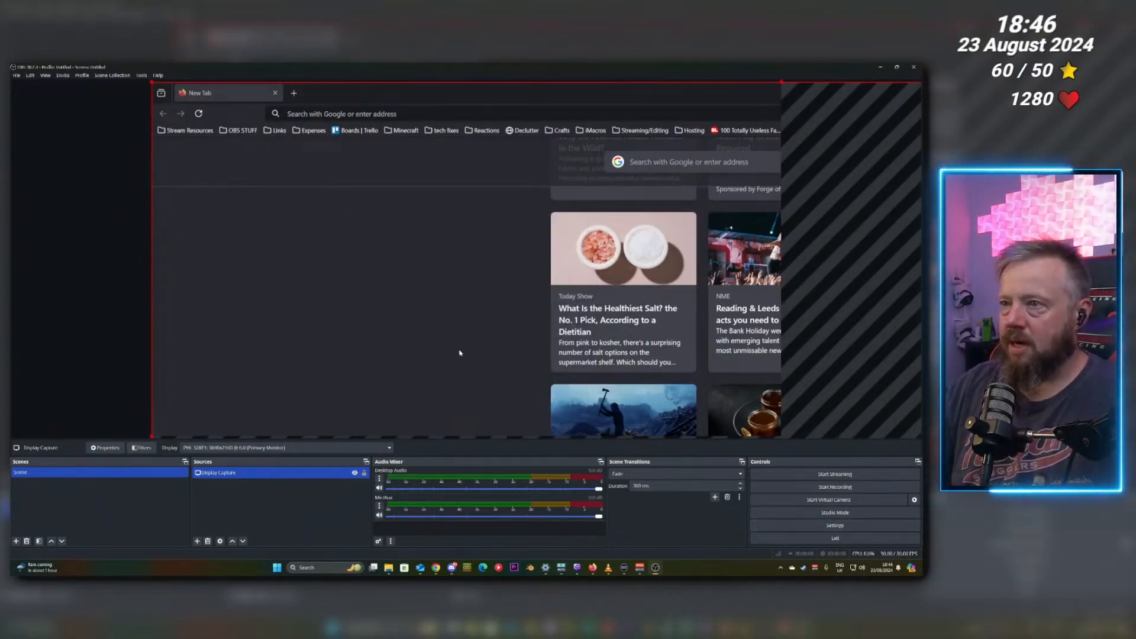
Fit the display capture to the canvas, shrink it to roughly two-thirds width and nudge it right.
key(ctrl+f)
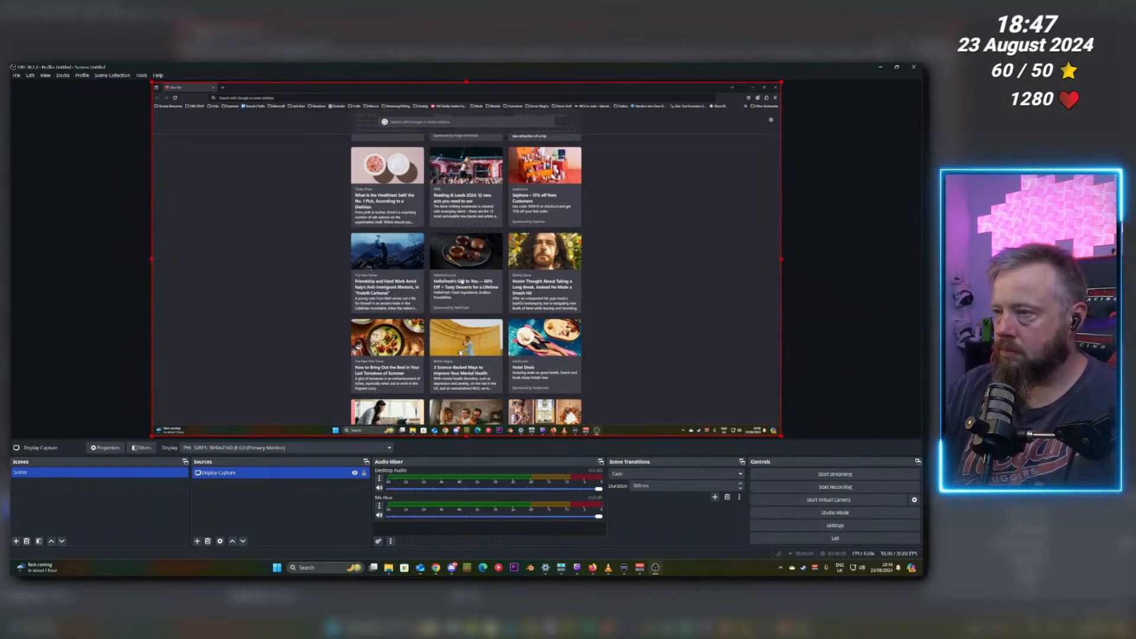
drag(777, 266, 559, 267)
key(Right)
key(Right)
key(Right)
key(Right)
key(Right)
key(Right)
key(Right)
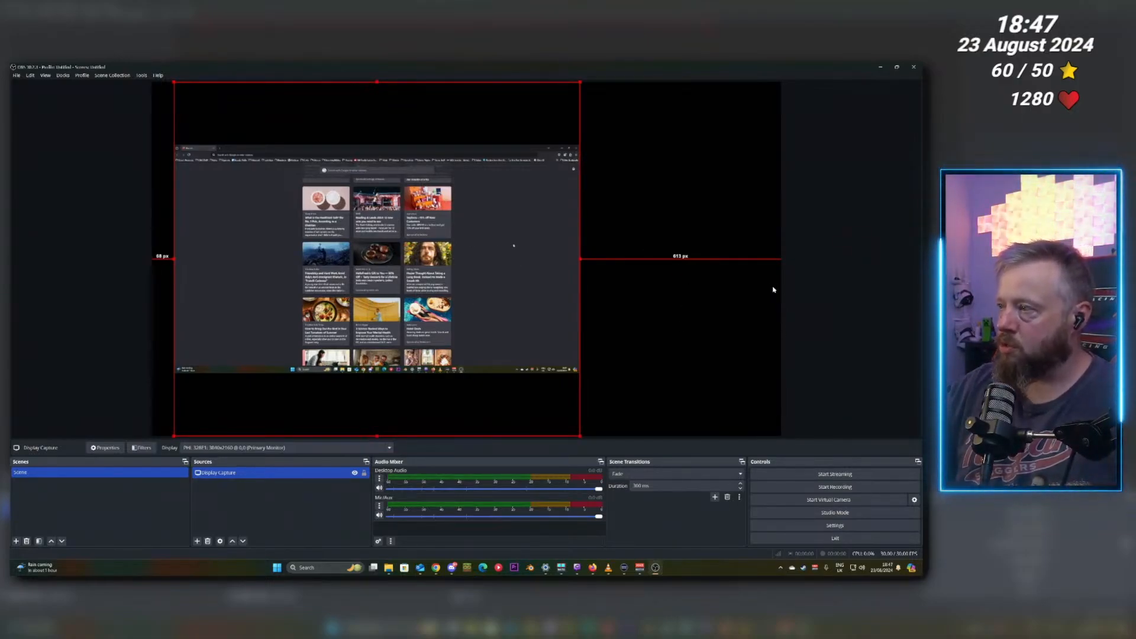
Add a new Image source named background image.
click(264, 481)
click(197, 541)
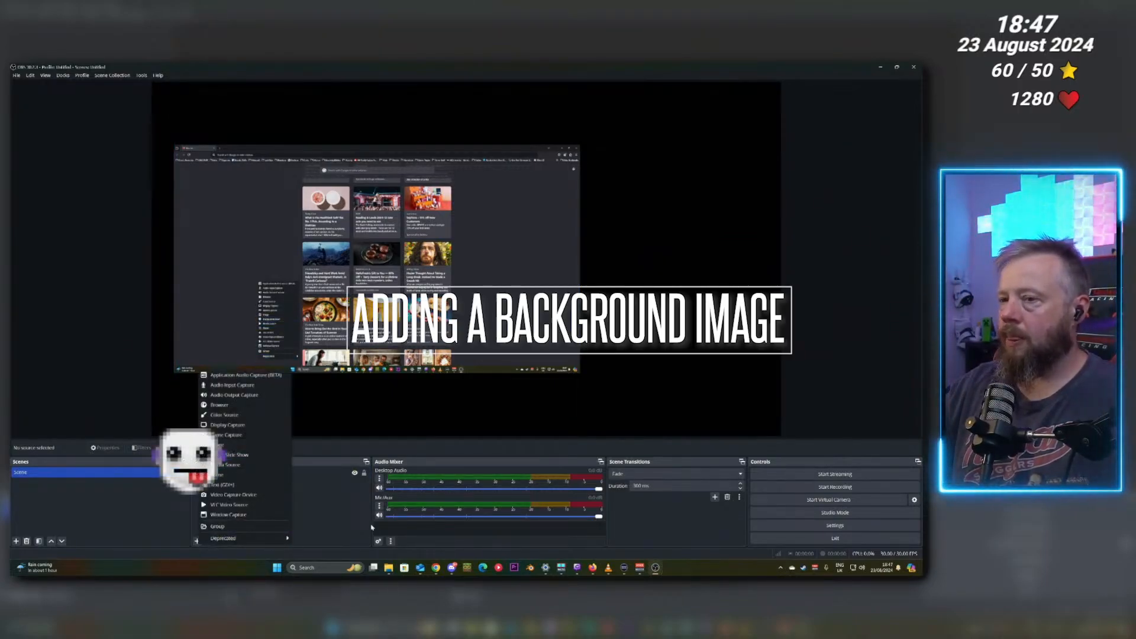
click(234, 447)
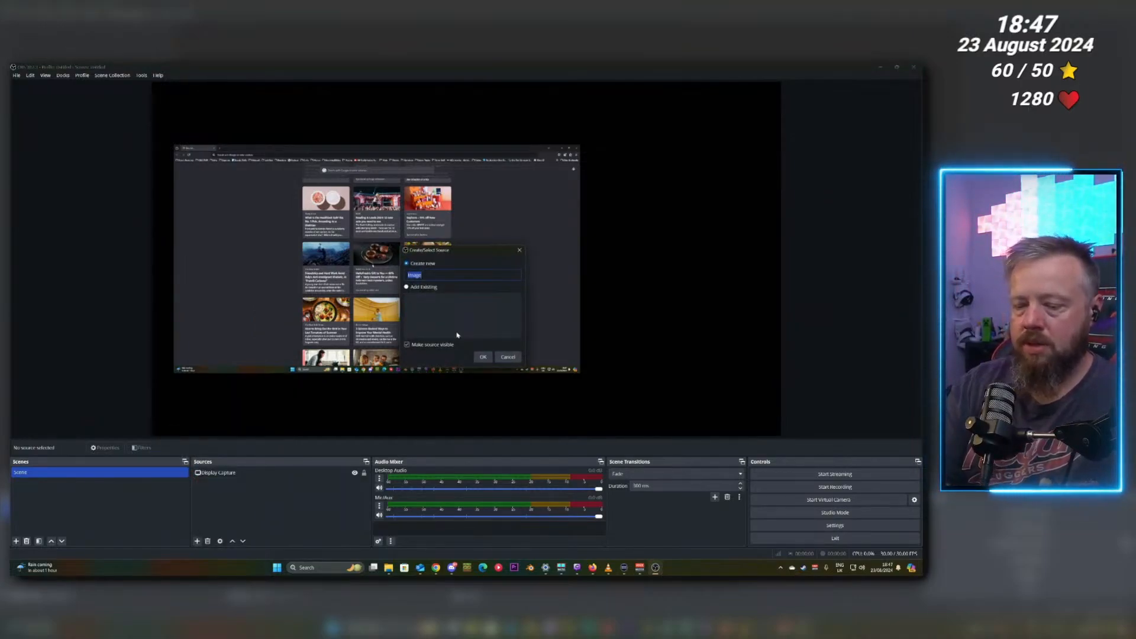
text(background)
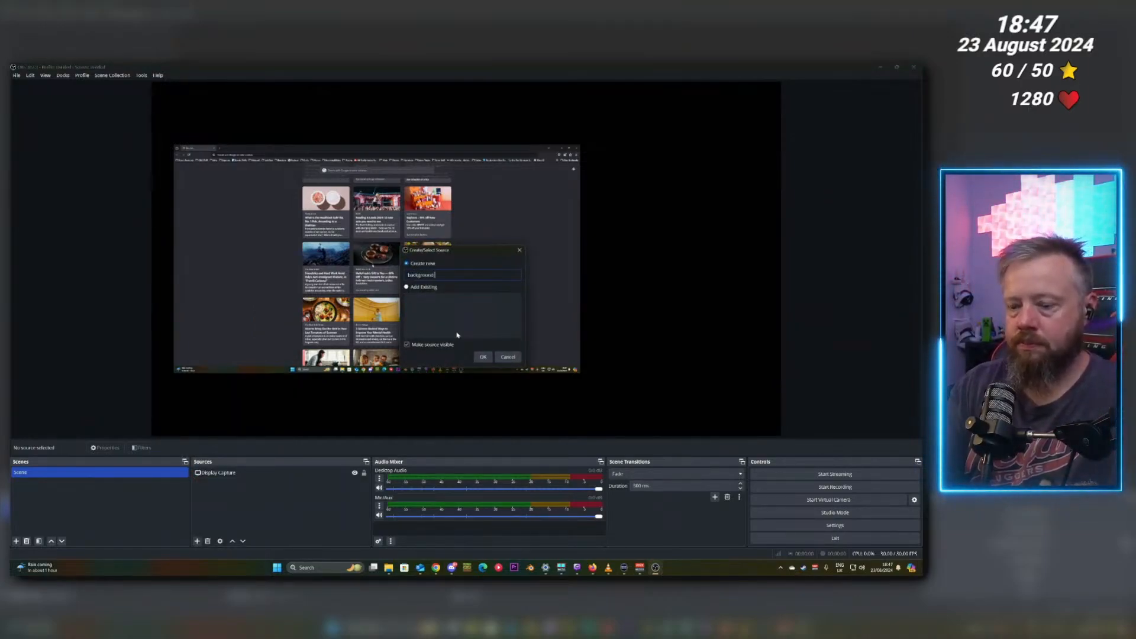
text( im)
key(BackSpace)
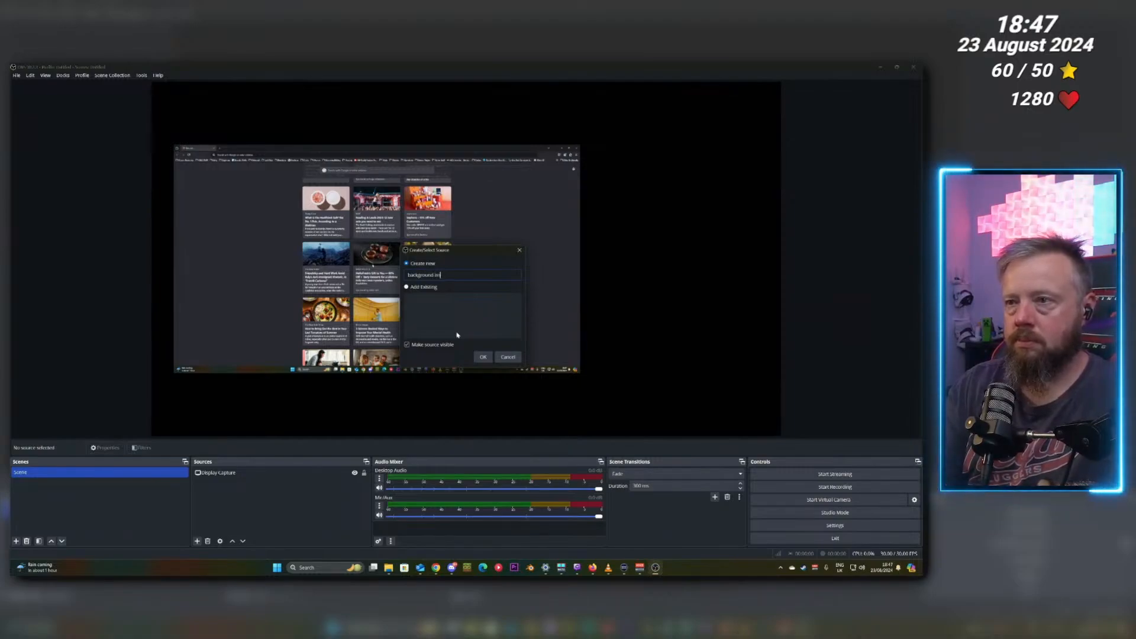
key(Return)
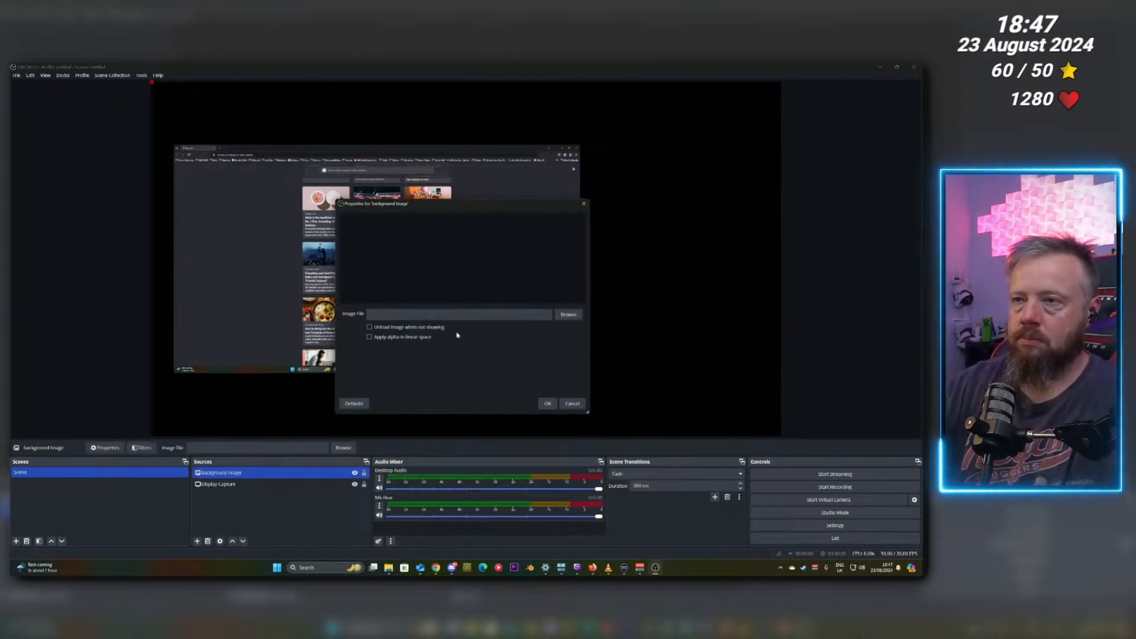
Set the background image's file to 2.png from the Pictures walls folder and confirm.
click(567, 315)
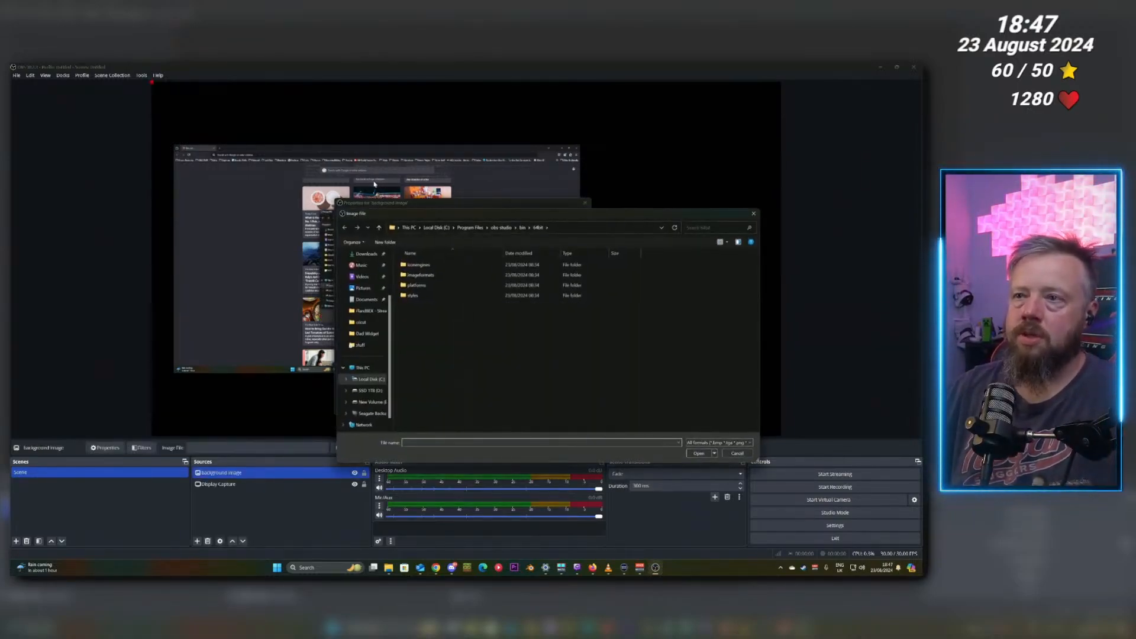
click(364, 289)
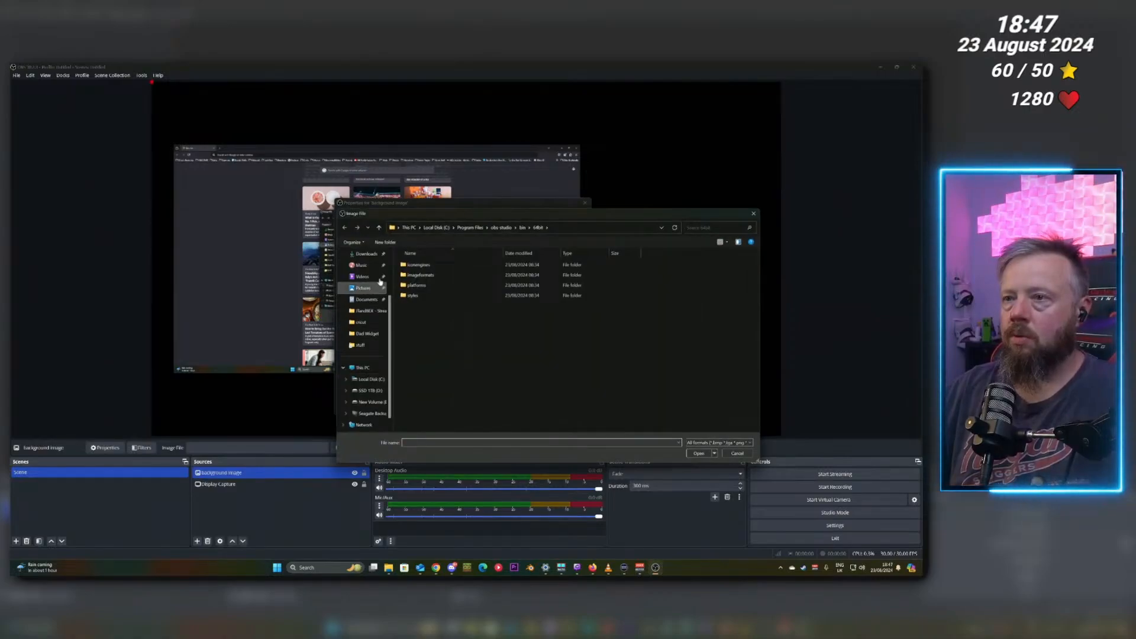
double_click(420, 379)
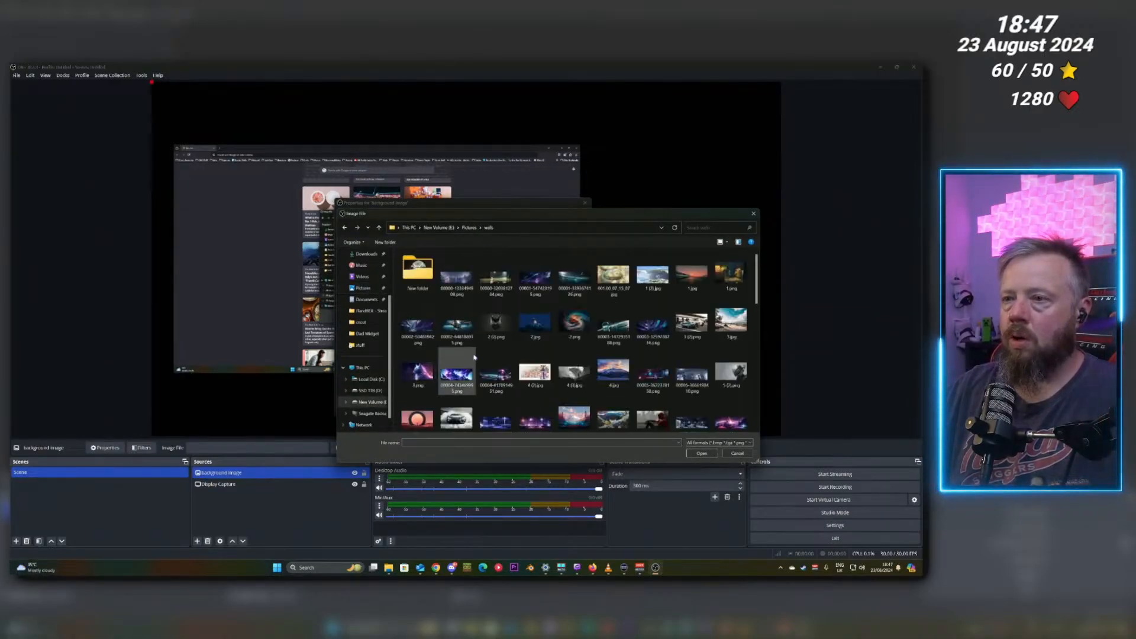
double_click(574, 329)
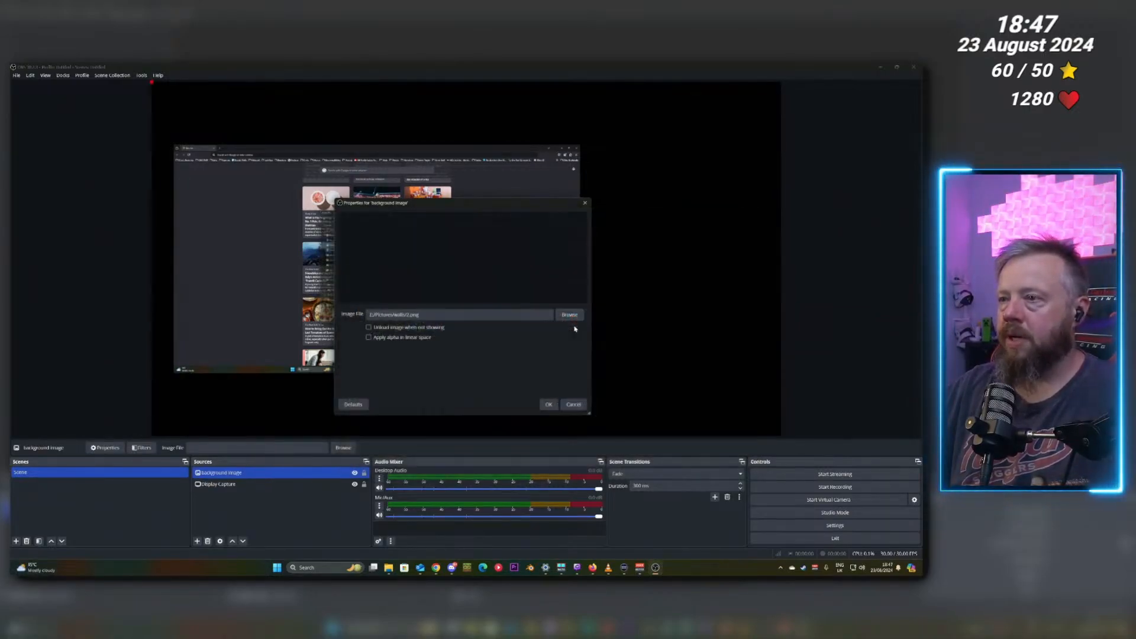
click(554, 403)
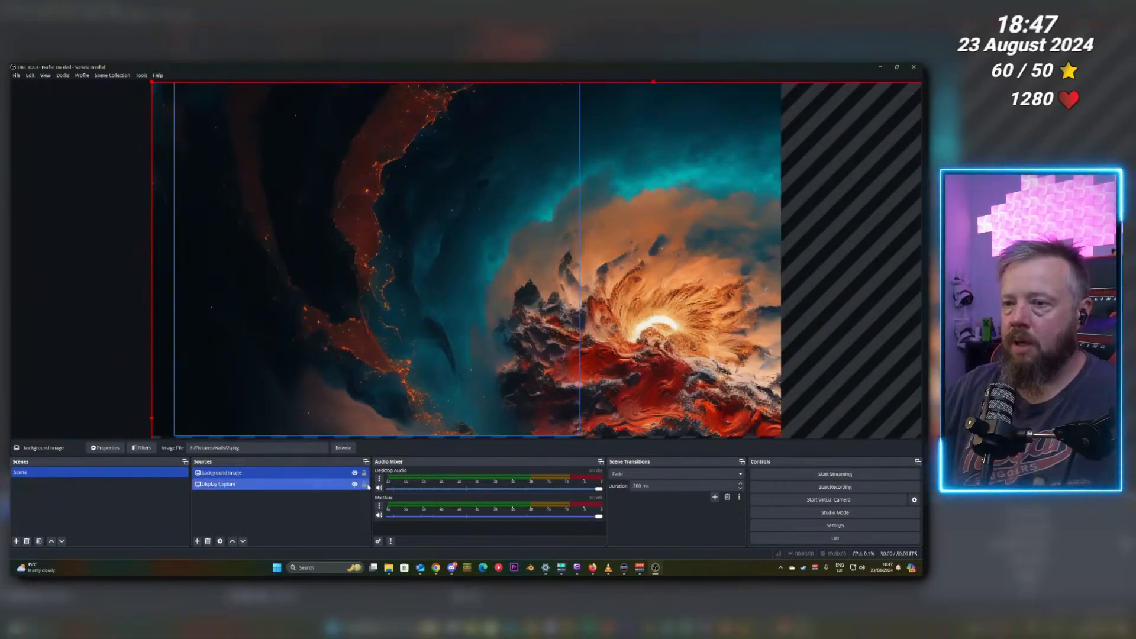
Move the background image below the display capture in the source order.
click(243, 542)
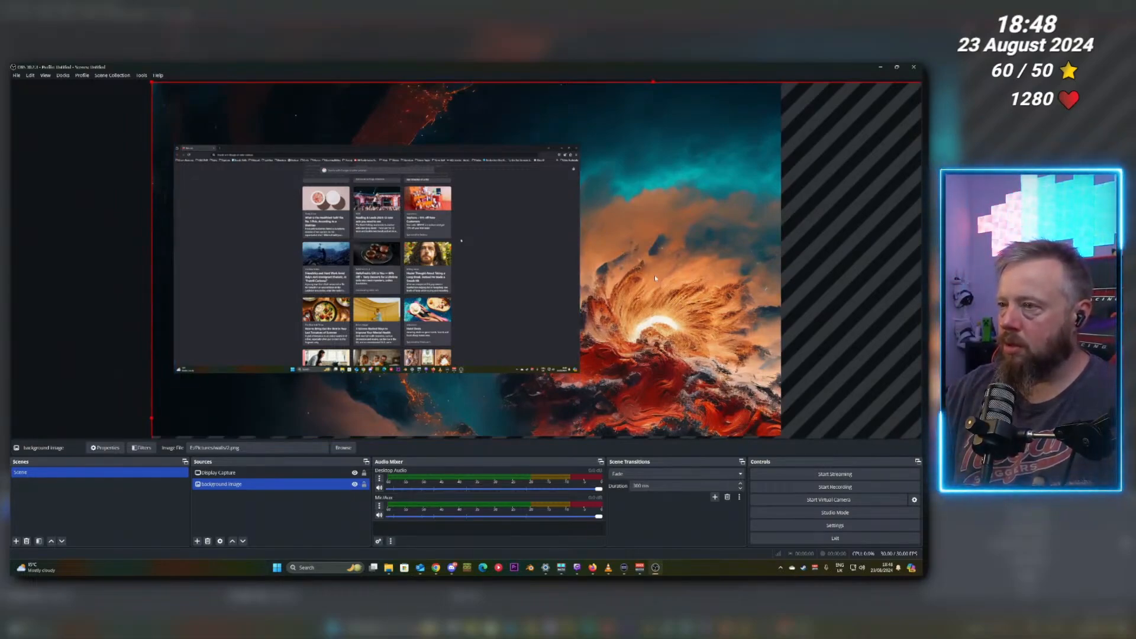
click(515, 254)
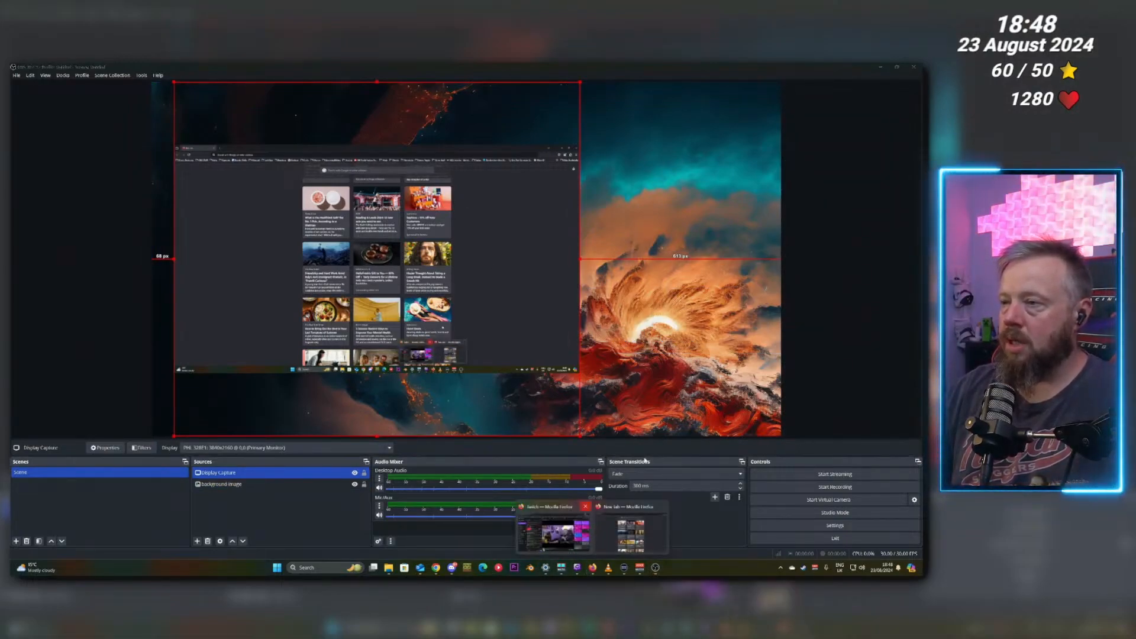
Switch to the browser and open the Source Clone and Composite Blur plugin pages from bookmarks.
click(631, 533)
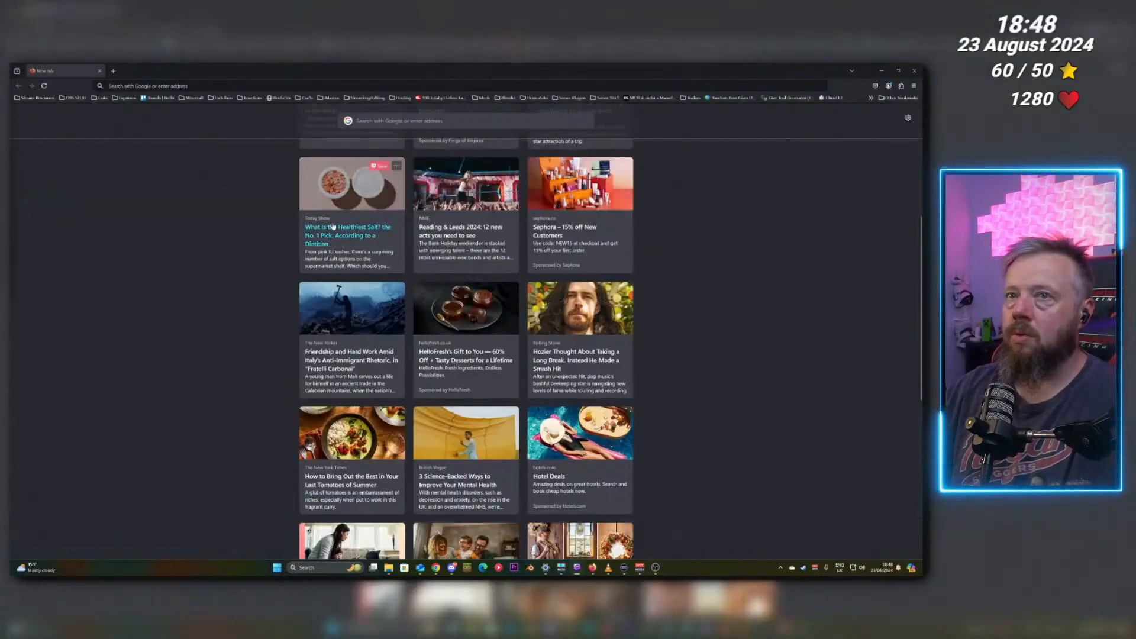
click(37, 98)
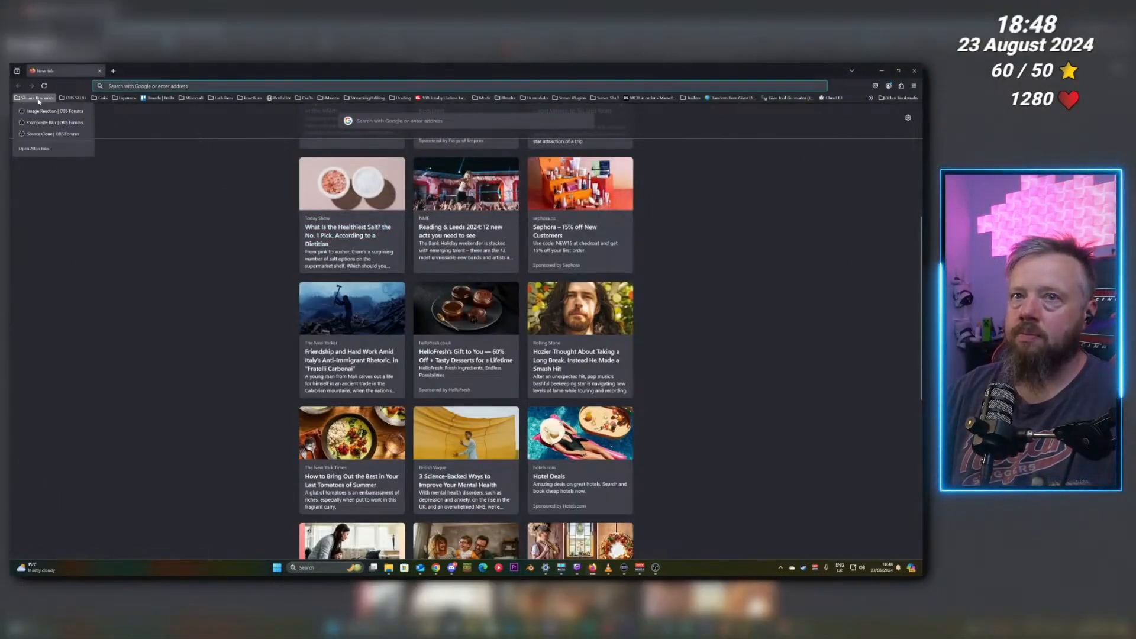
middle_click(40, 134)
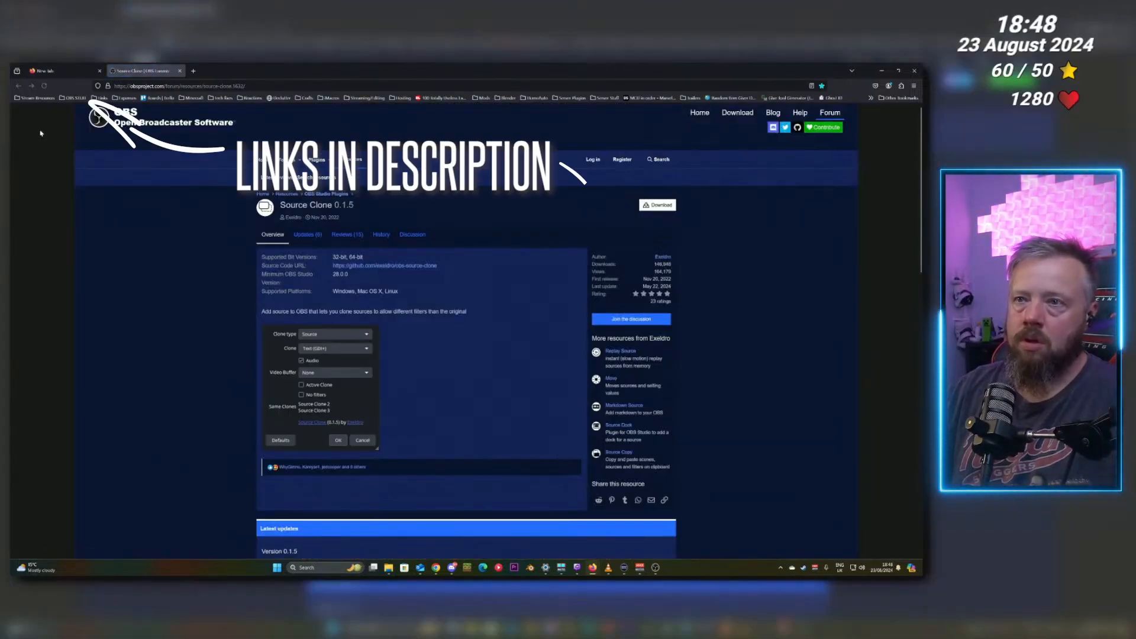
click(60, 72)
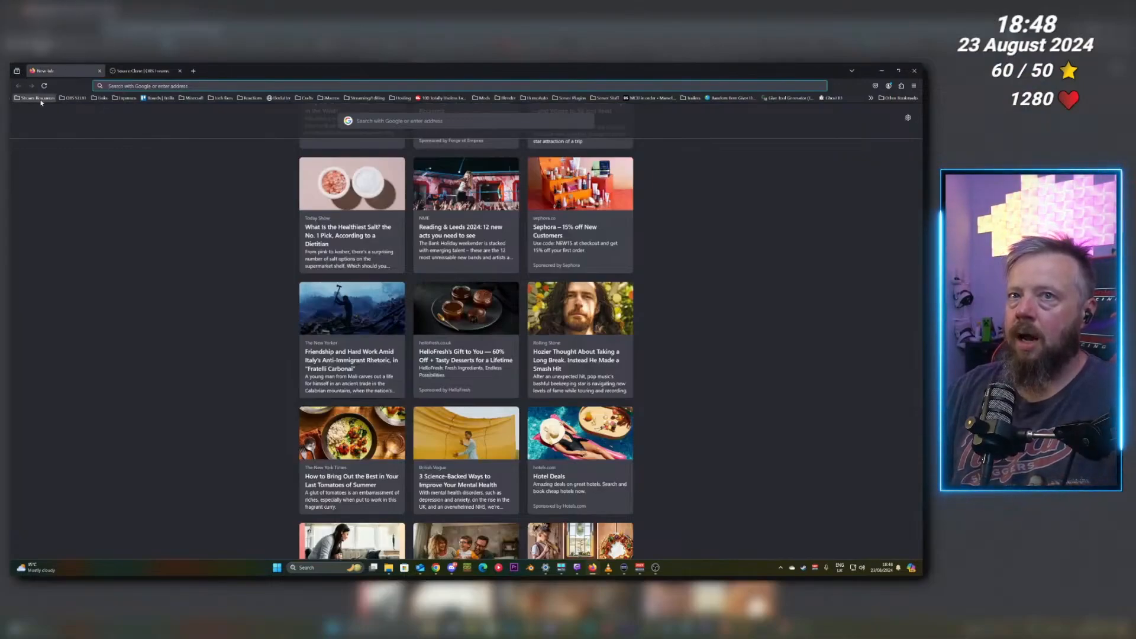
click(39, 98)
click(47, 123)
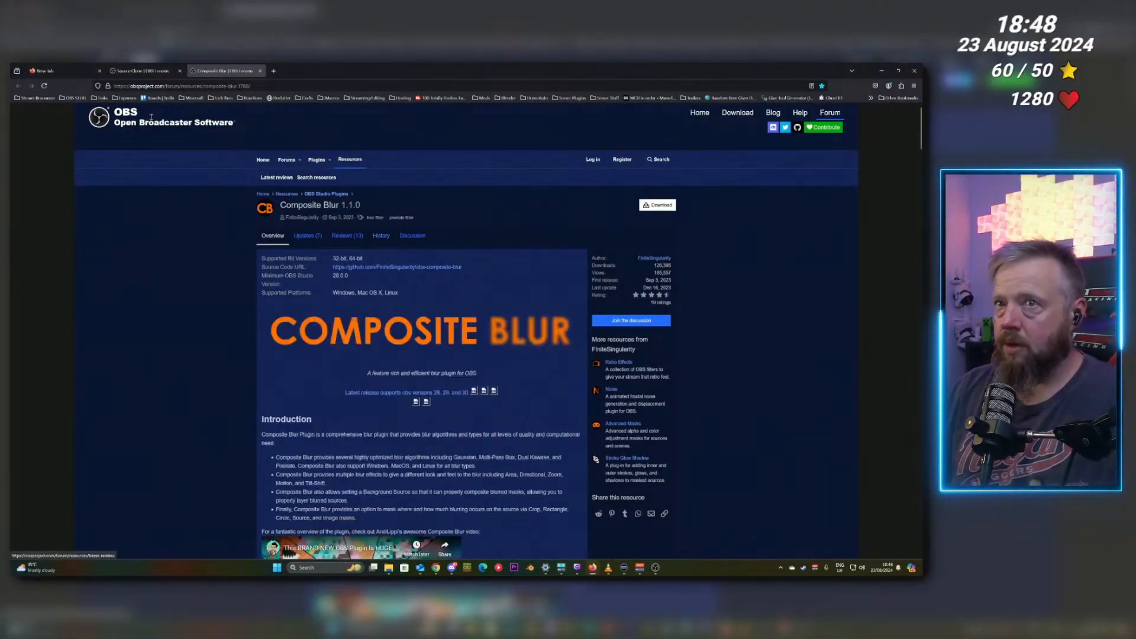
Download source-clone-0.1.5-windows-installer.zip from the Source Clone page.
click(142, 70)
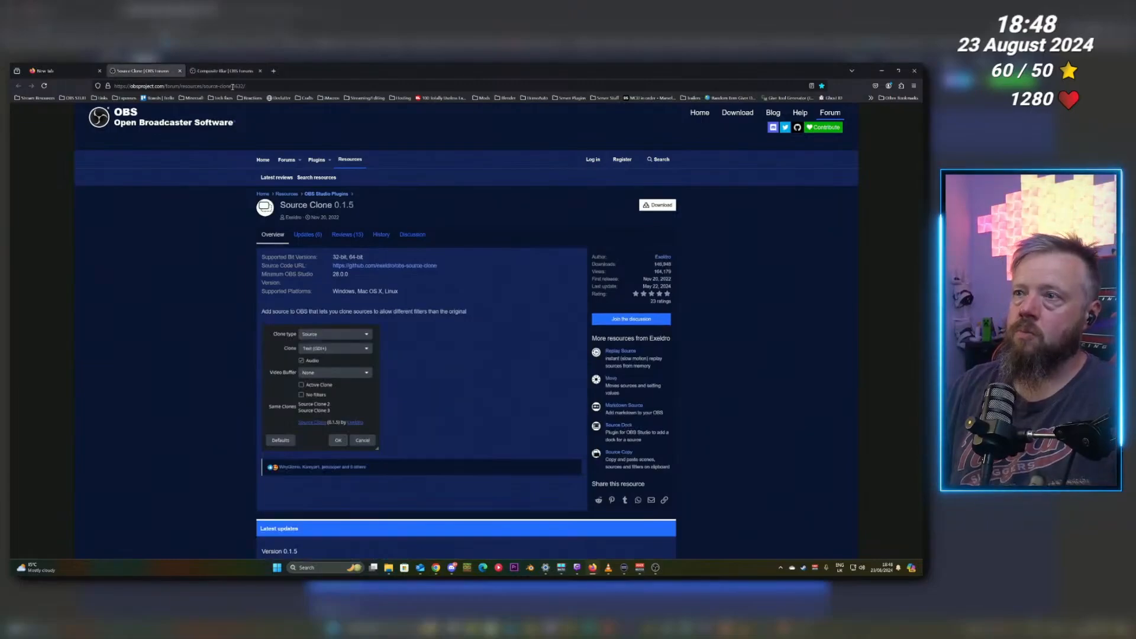
click(654, 212)
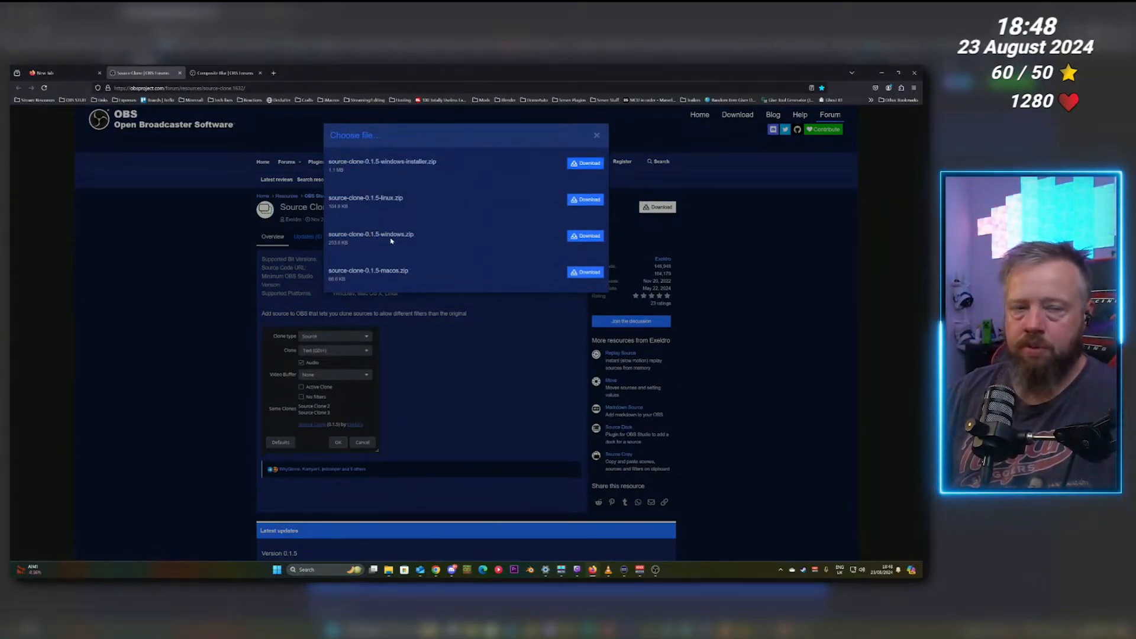
click(582, 165)
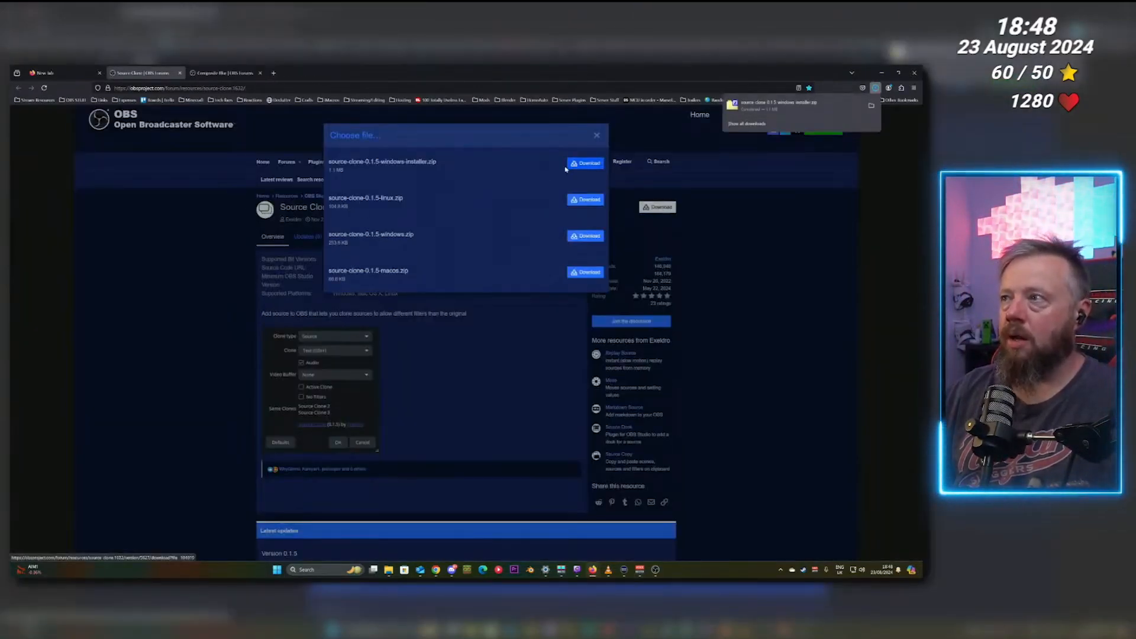
Download obs-composite-blur-1.1.0-windows-installer.zip from the Composite Blur page.
click(243, 72)
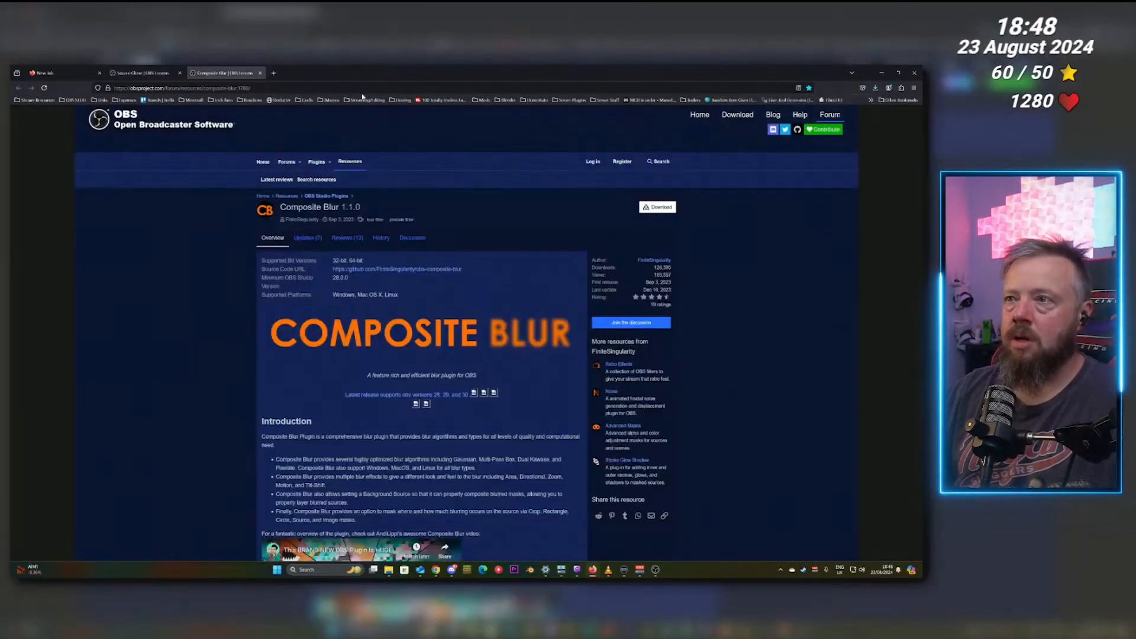
click(650, 210)
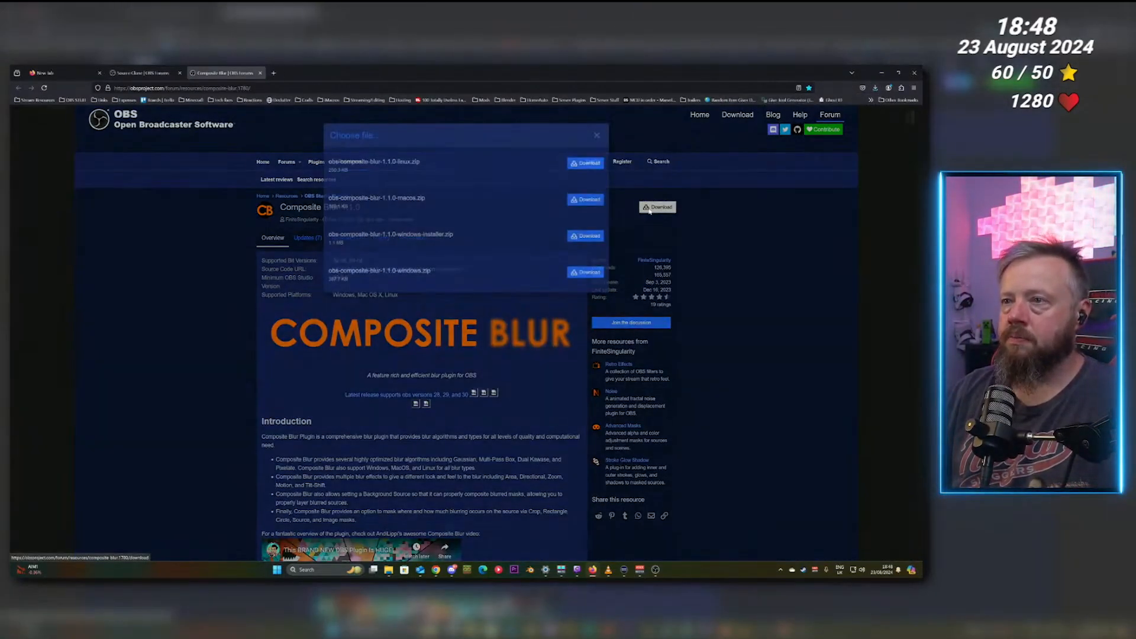
click(579, 237)
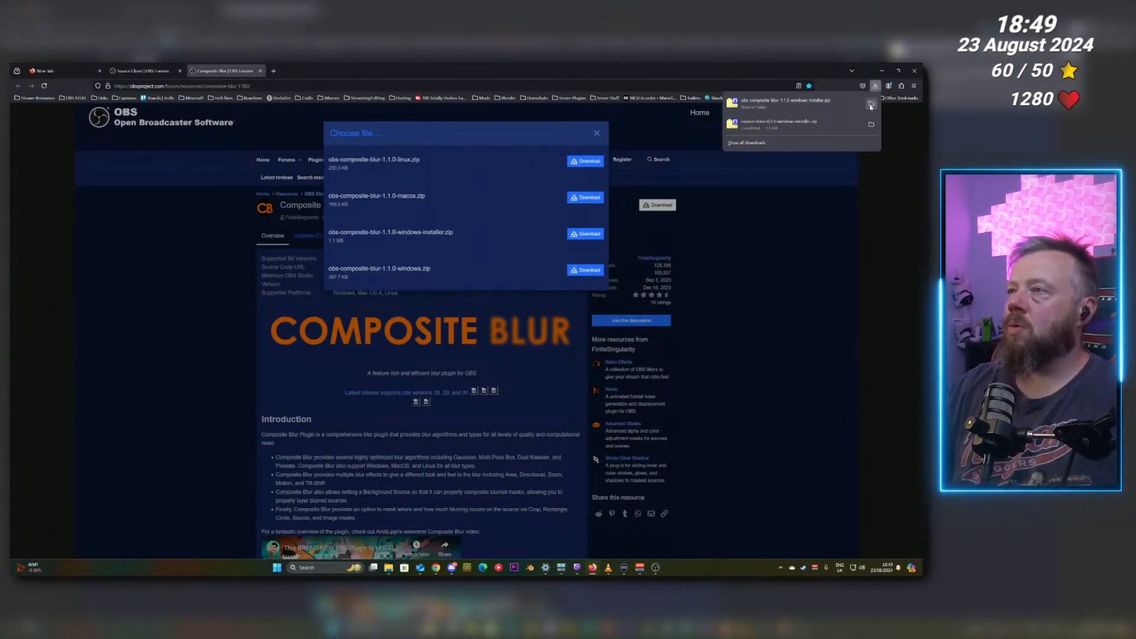
Run the Composite Blur installer from the downloaded zip, allow it past SmartScreen and UAC, and complete the setup.
click(870, 107)
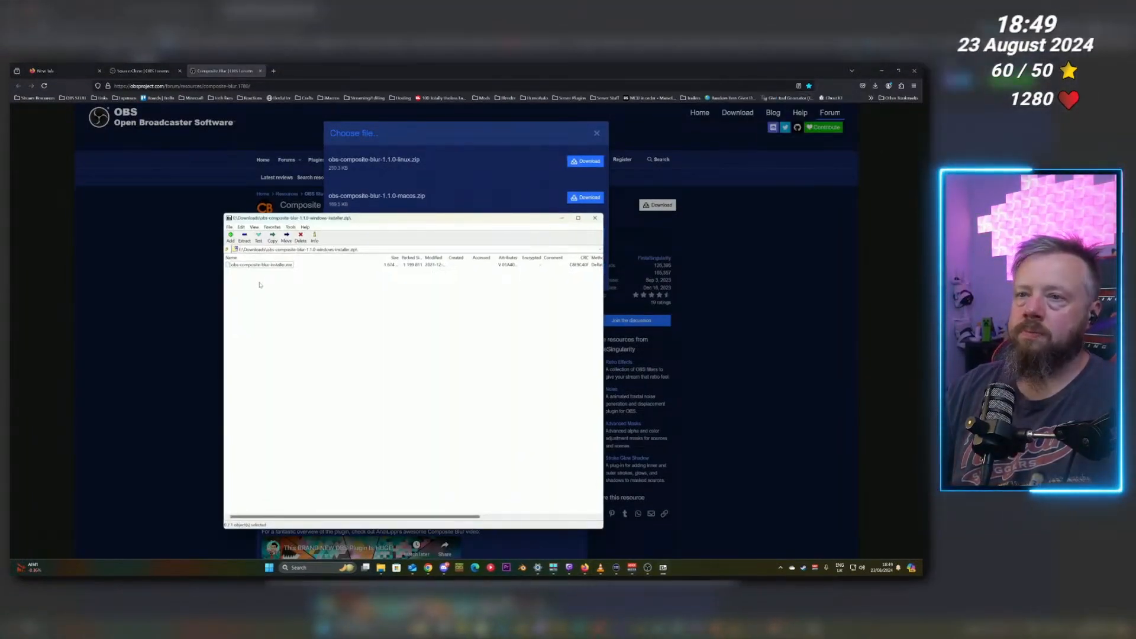
double_click(260, 268)
click(647, 568)
click(835, 538)
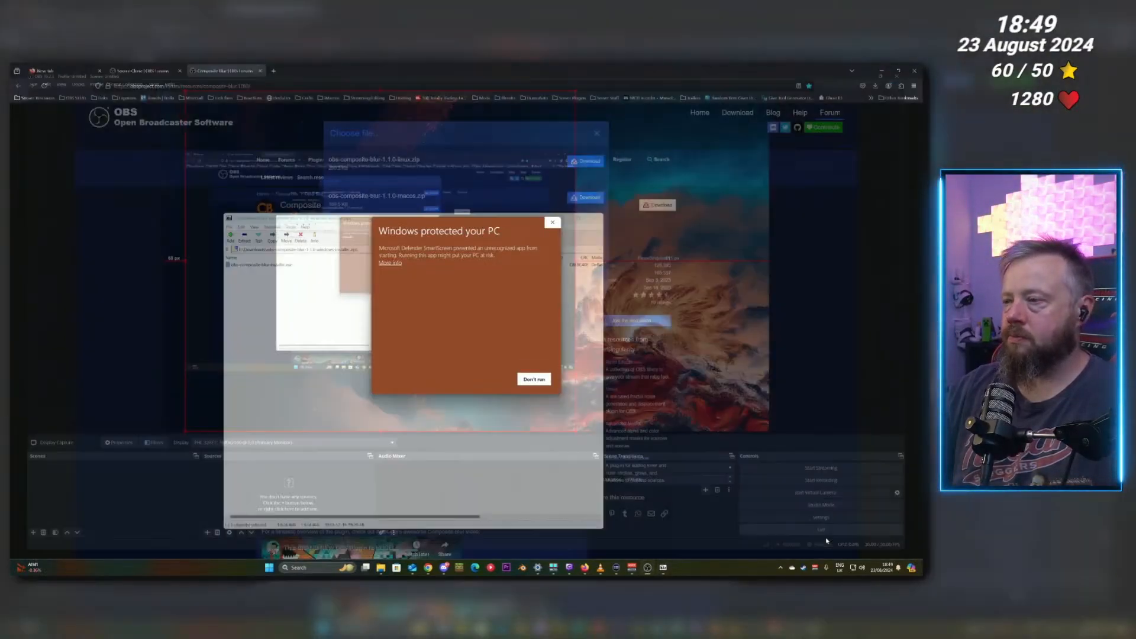
click(390, 263)
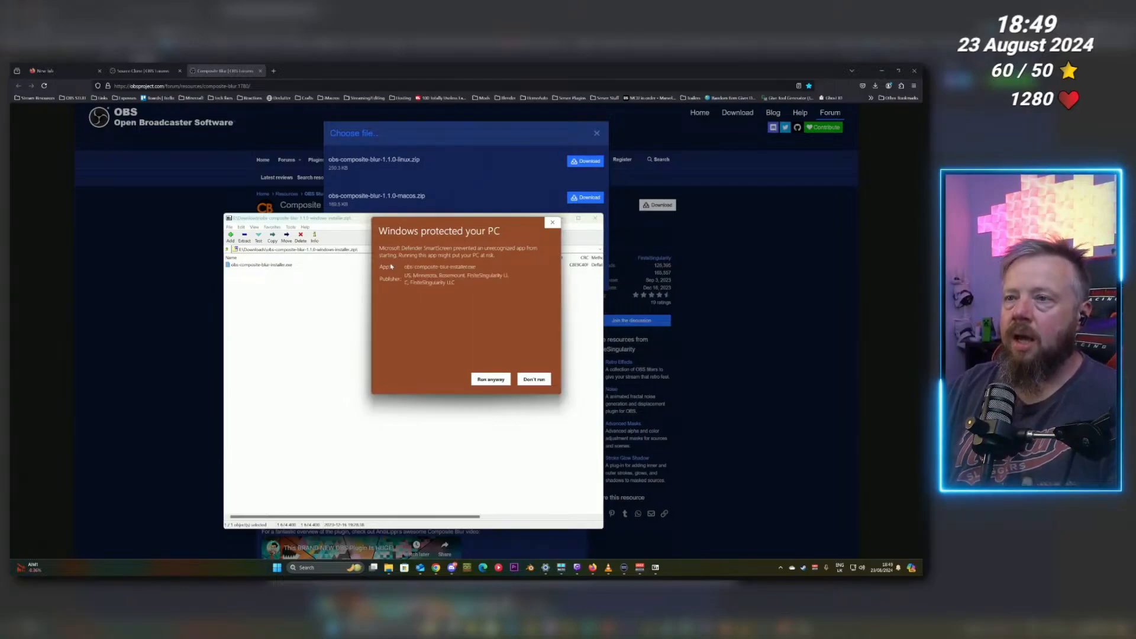
click(481, 380)
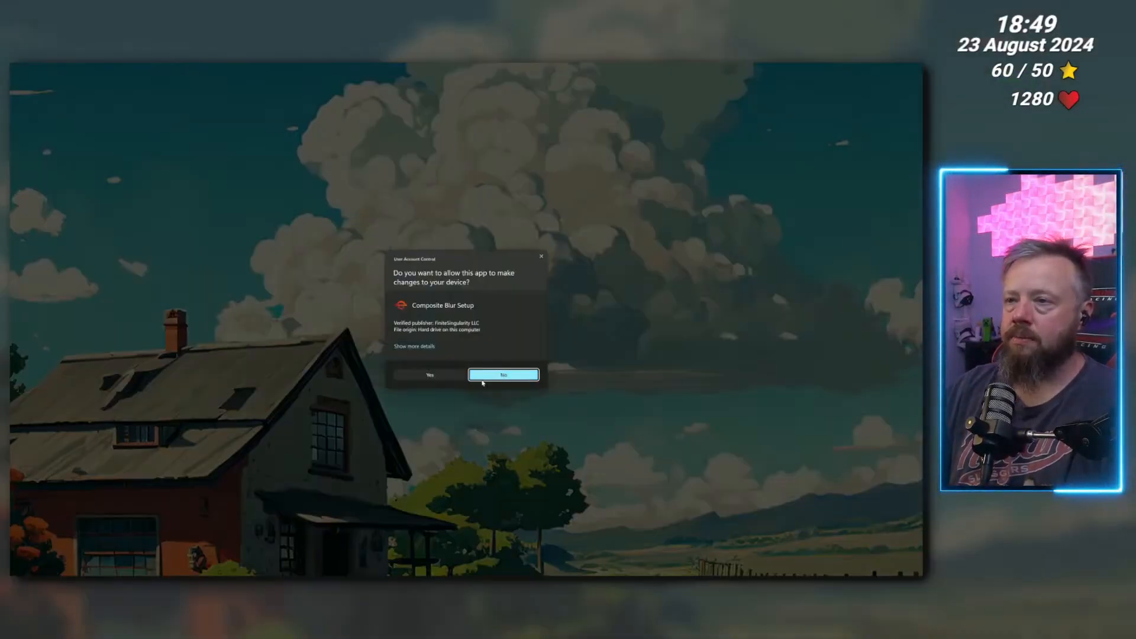
click(441, 378)
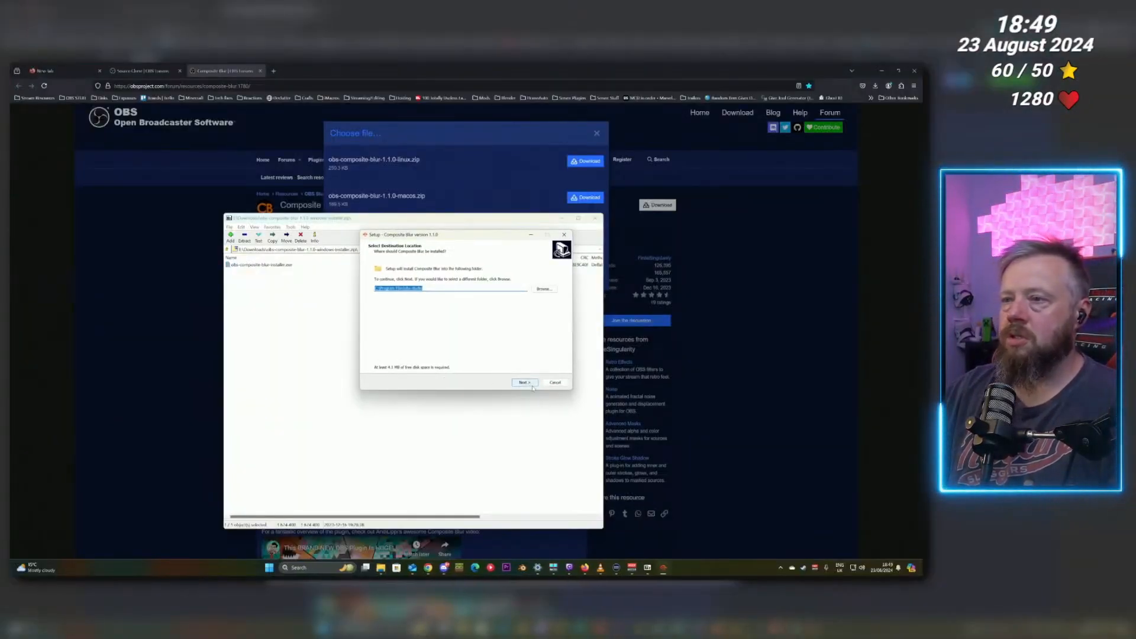
click(531, 385)
click(524, 383)
click(525, 383)
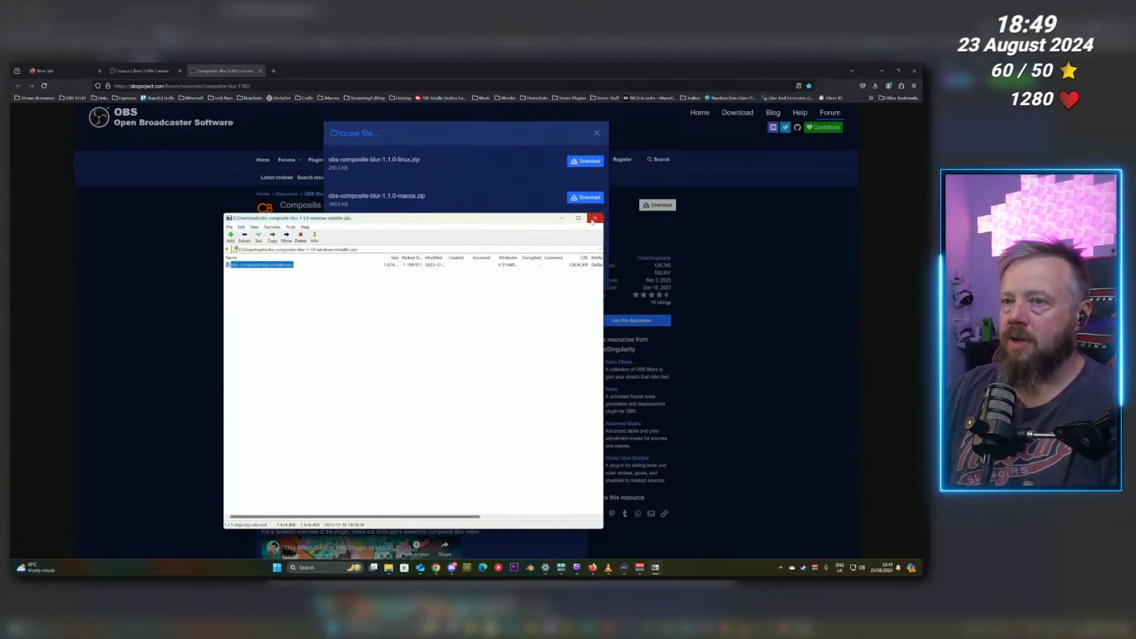
click(595, 218)
Run the Source Clone installer from its downloaded zip, allow it past SmartScreen and UAC, and complete the setup.
click(876, 86)
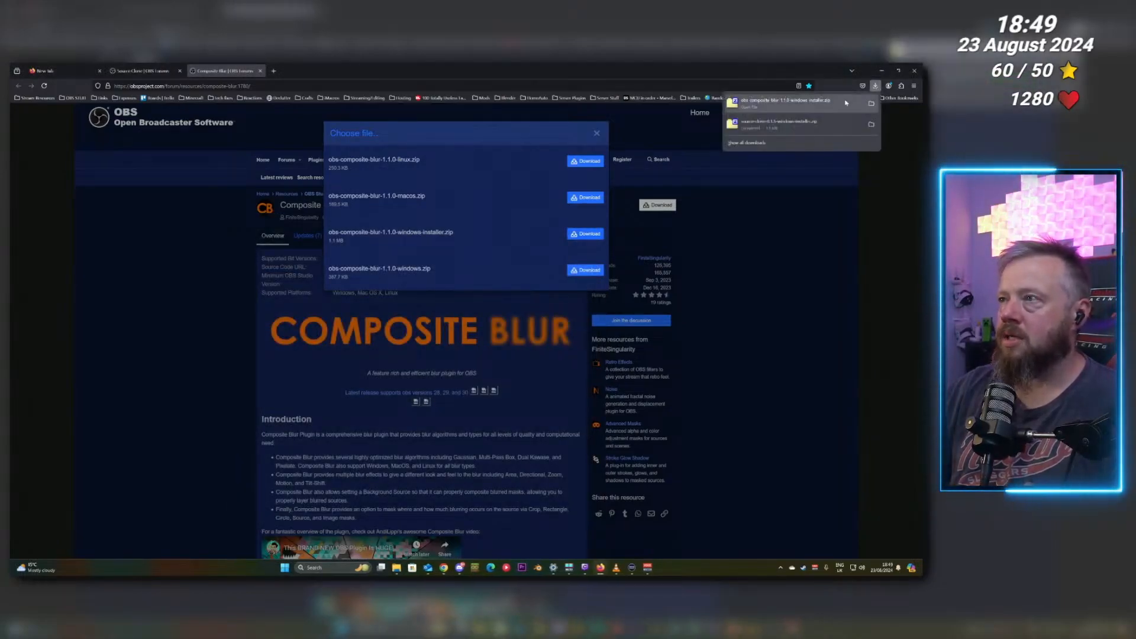
click(769, 122)
double_click(296, 265)
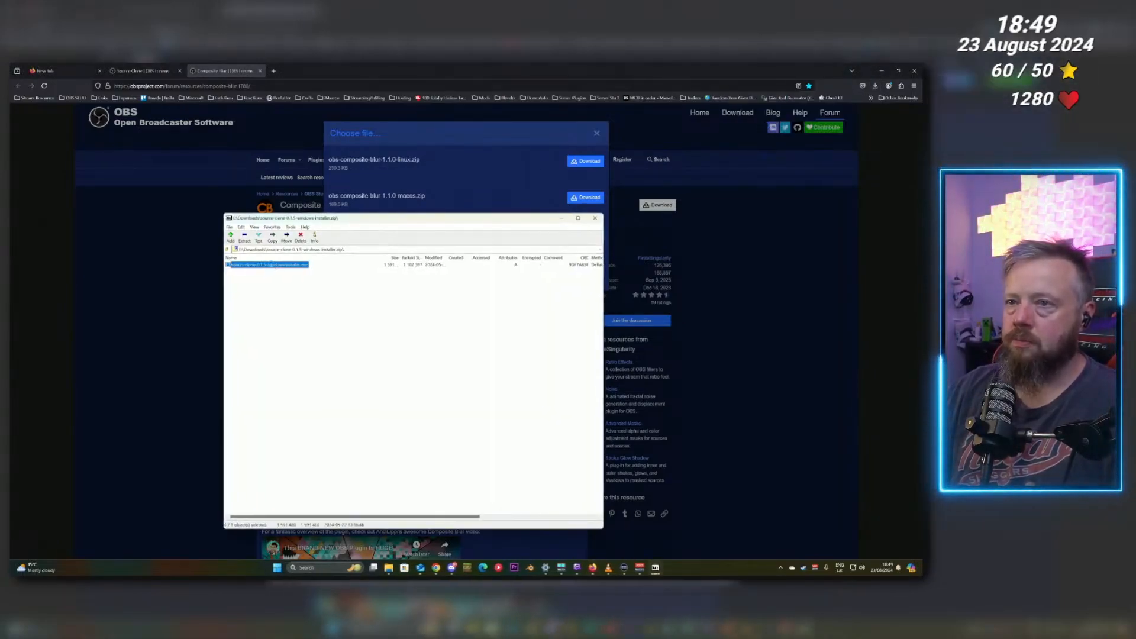
click(391, 264)
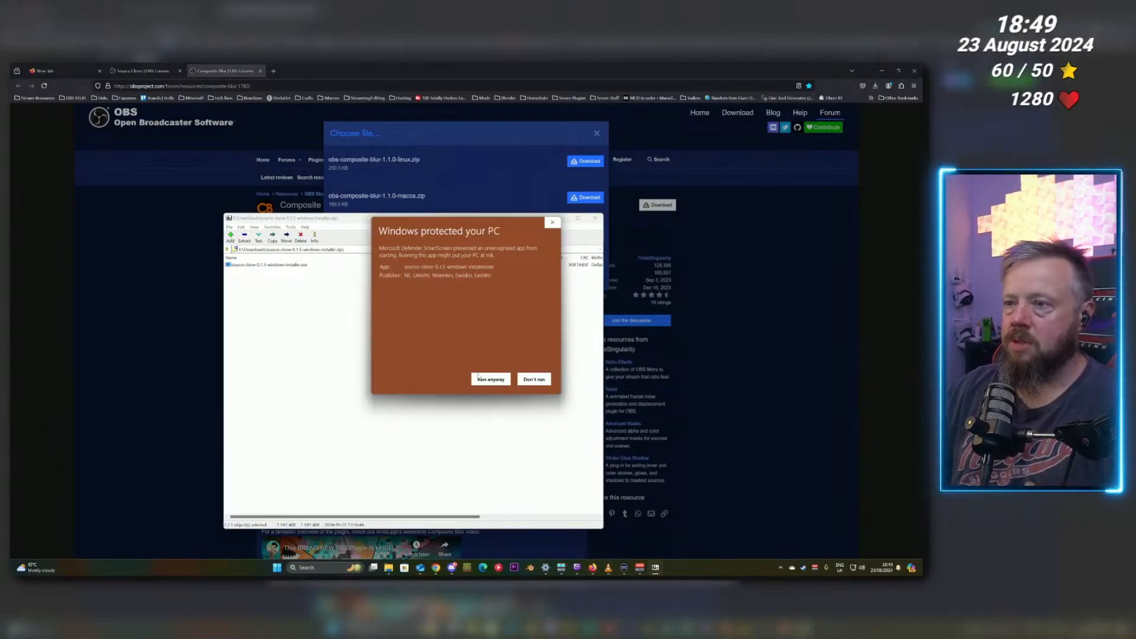
click(487, 379)
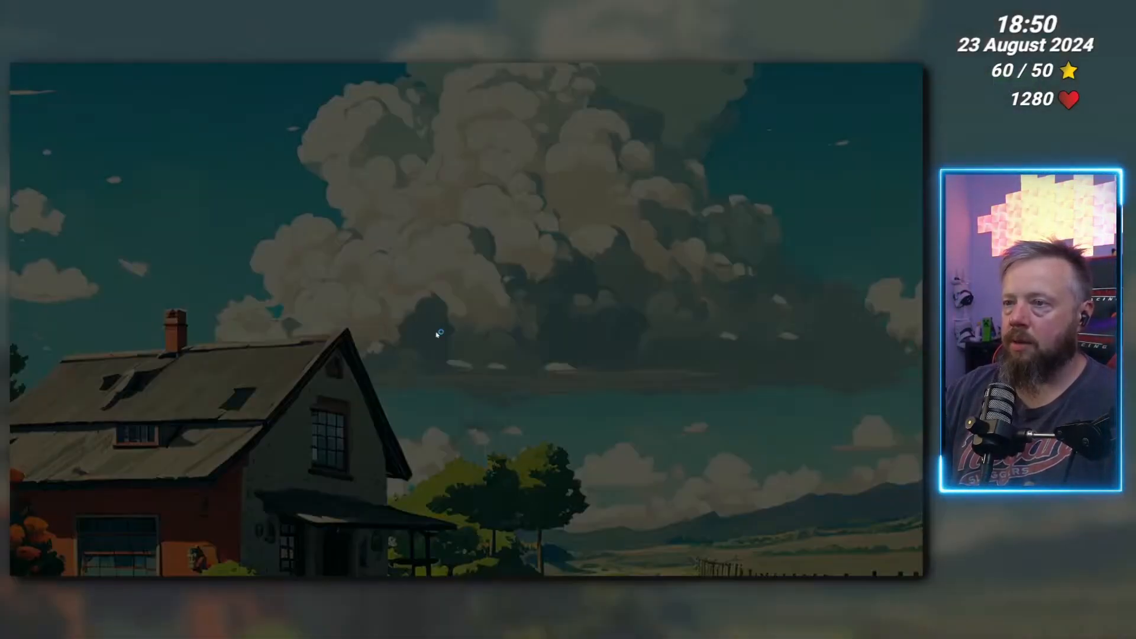
click(430, 374)
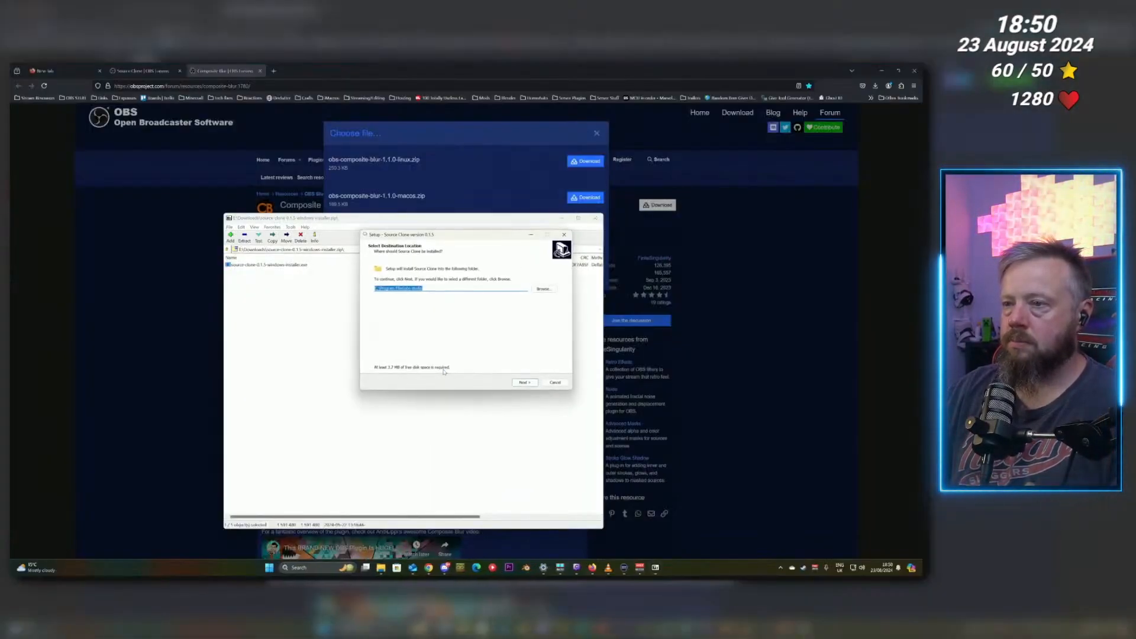
click(525, 383)
click(525, 383)
click(525, 382)
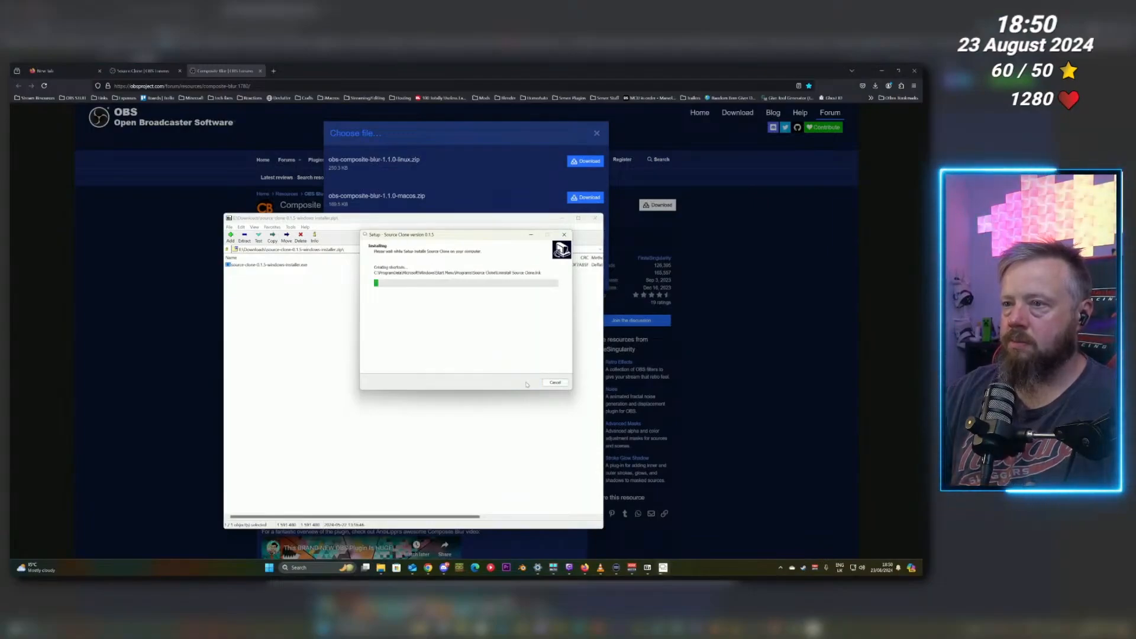
click(526, 383)
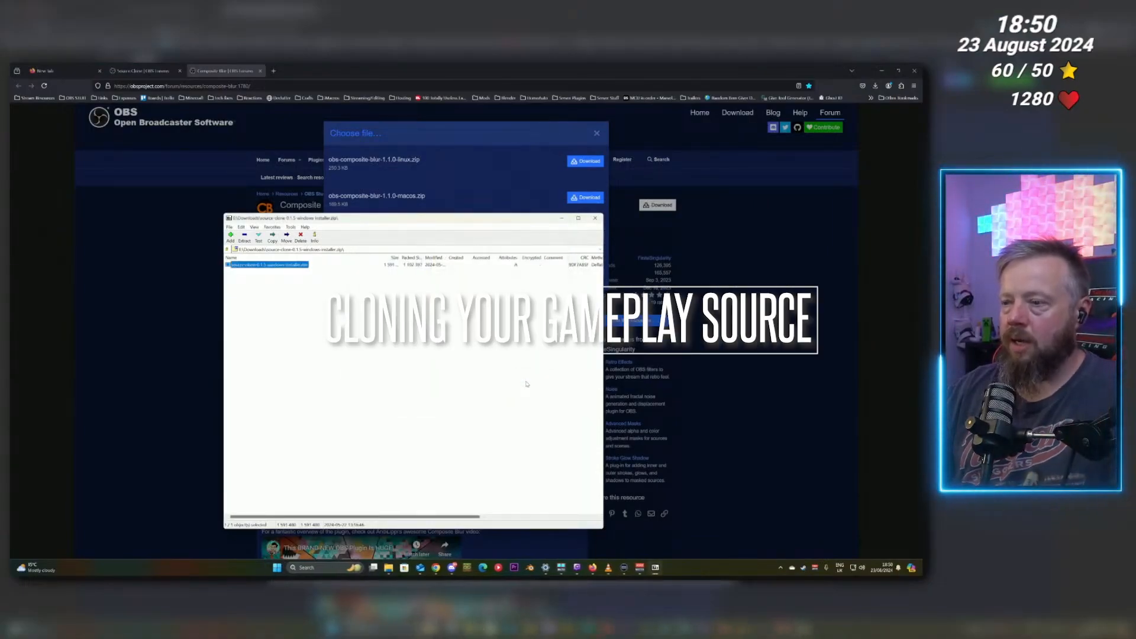
Search for and launch OBS Studio.
key(super)
text(obs)
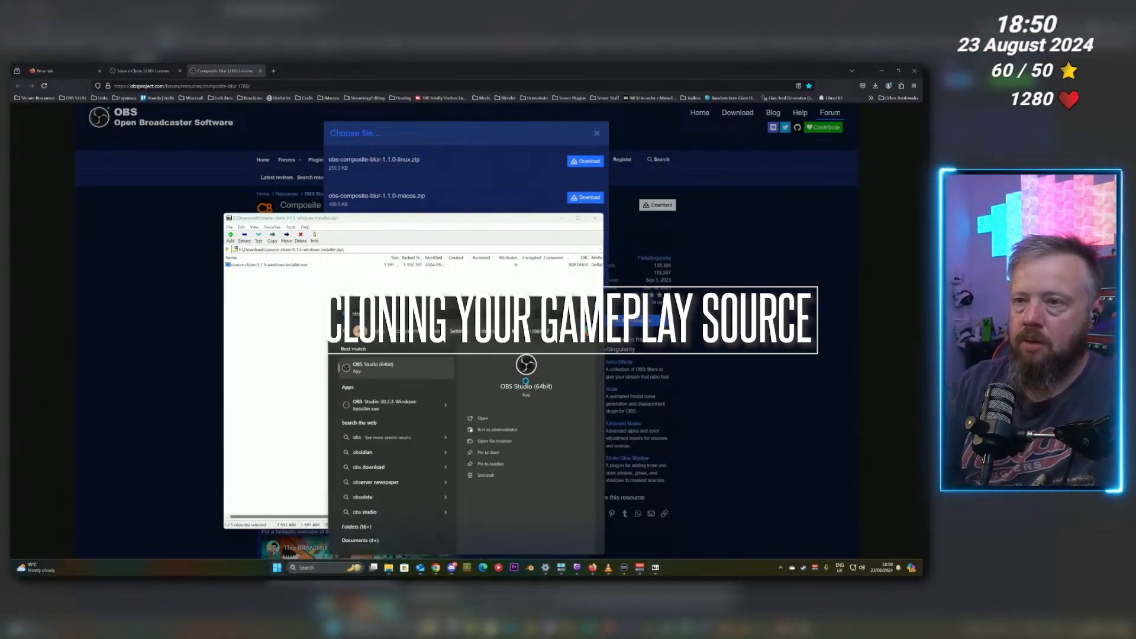
key(Return)
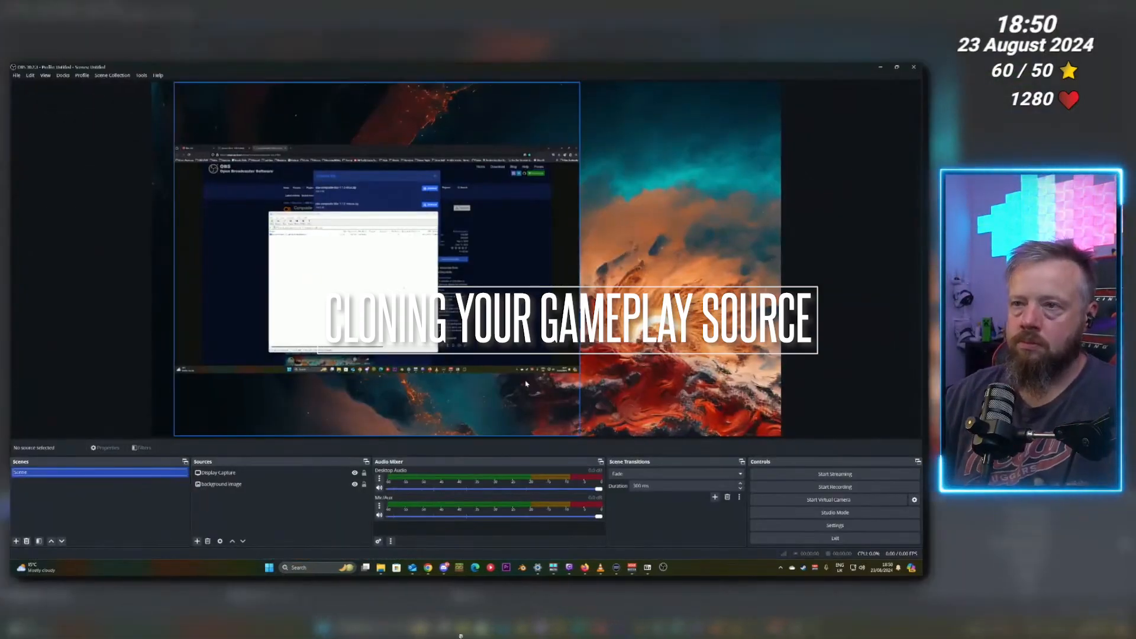
Remove the Background Image source from the scene.
click(212, 484)
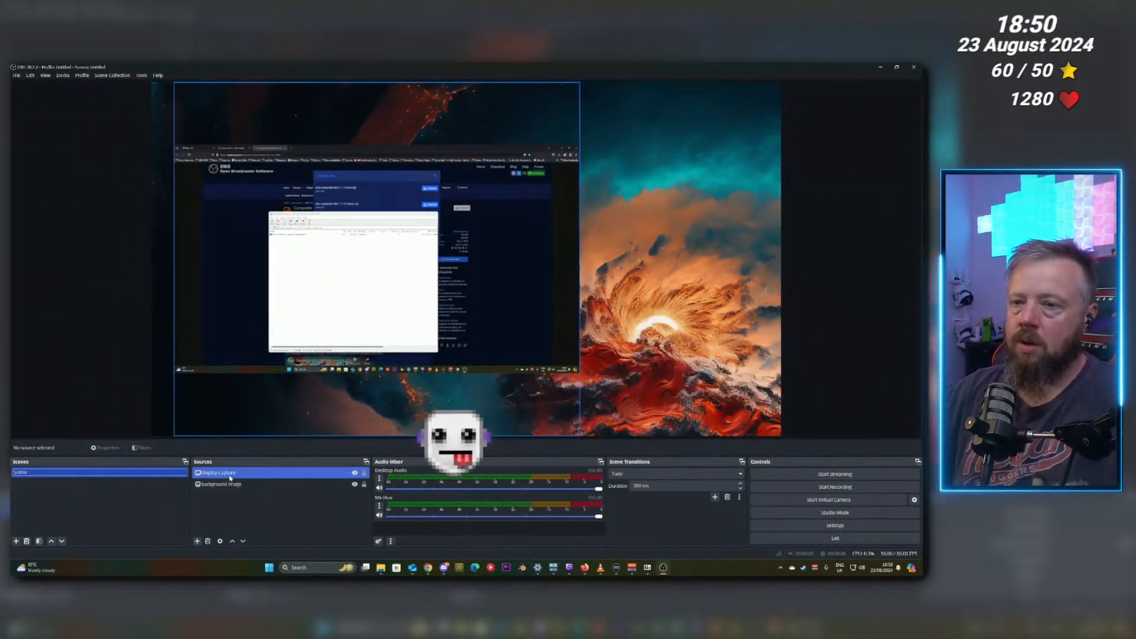
click(359, 486)
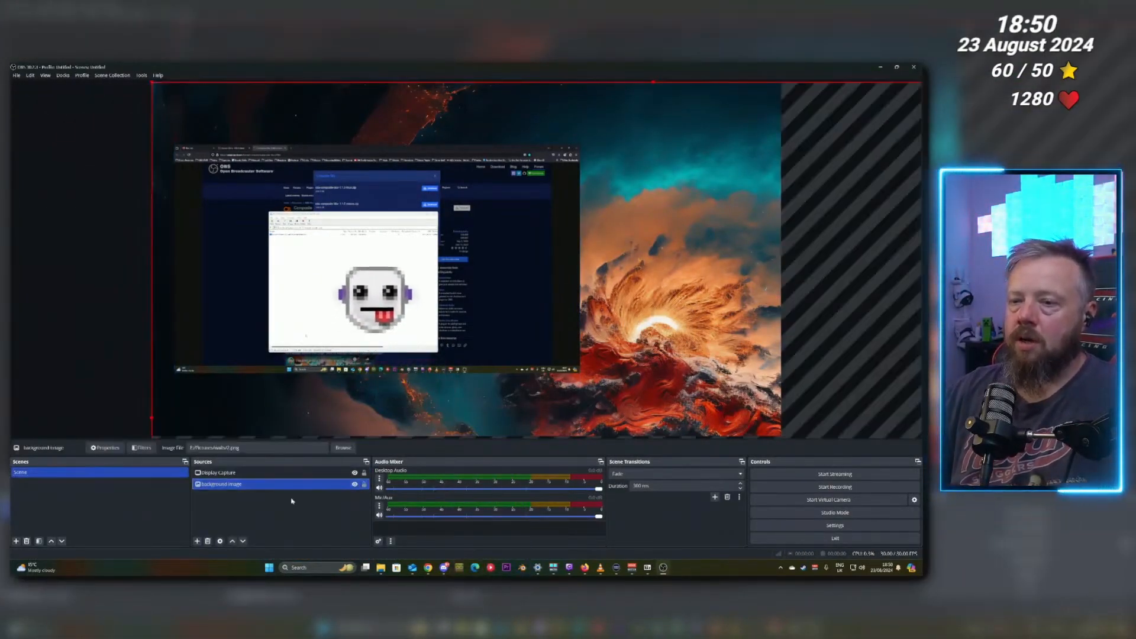
click(208, 541)
click(499, 320)
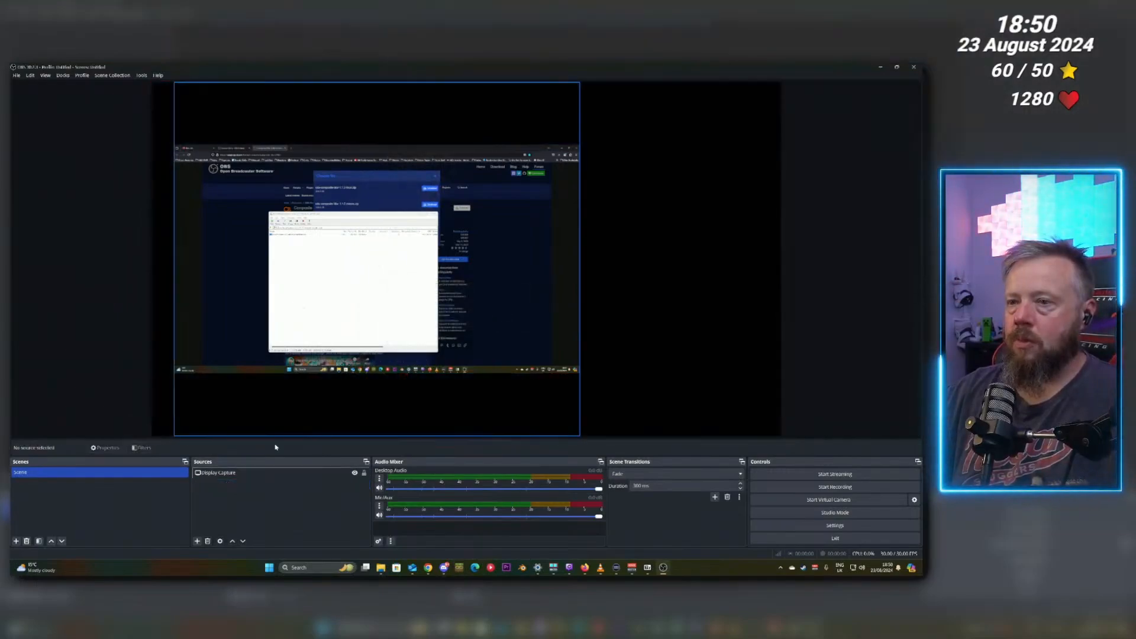
Add a new Source Clone source named Main Scene background.
click(241, 474)
right_click(250, 474)
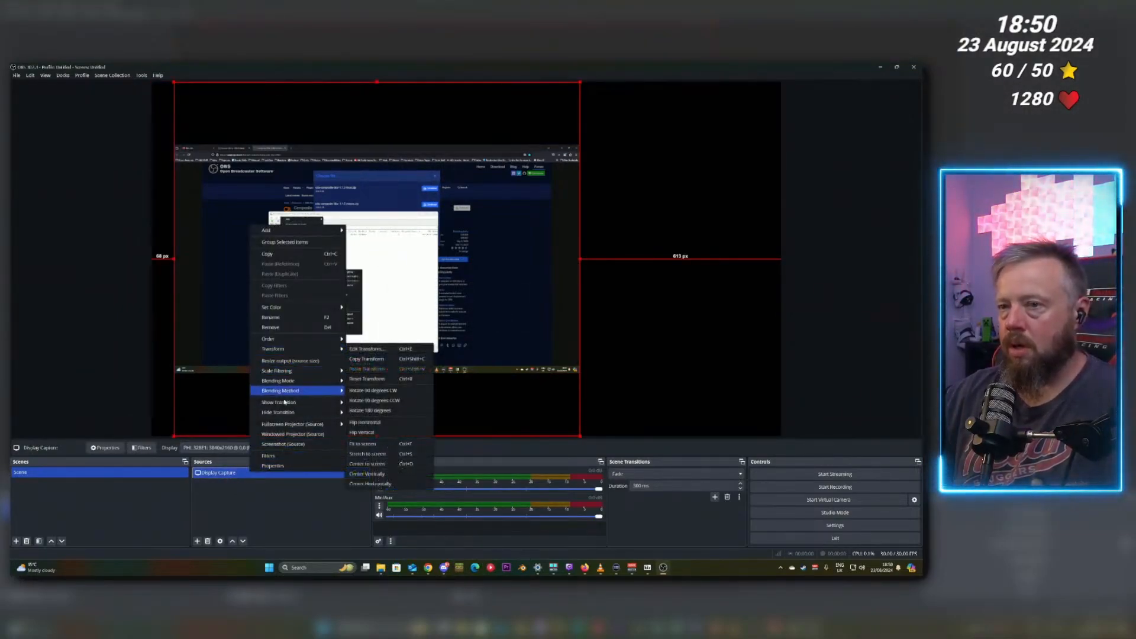
click(231, 476)
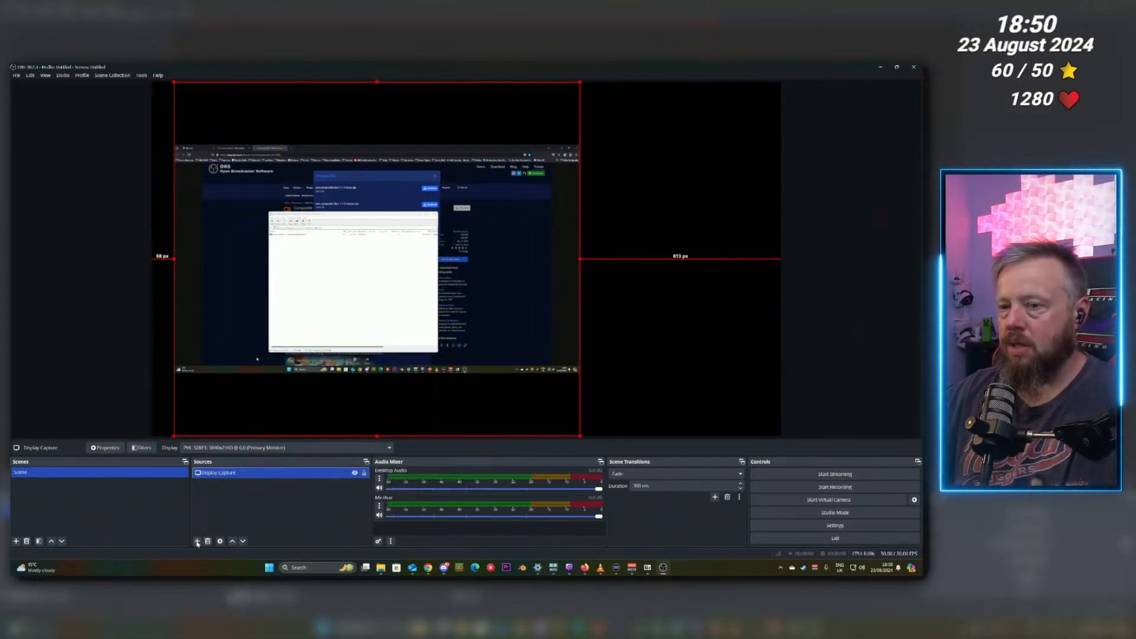
click(197, 541)
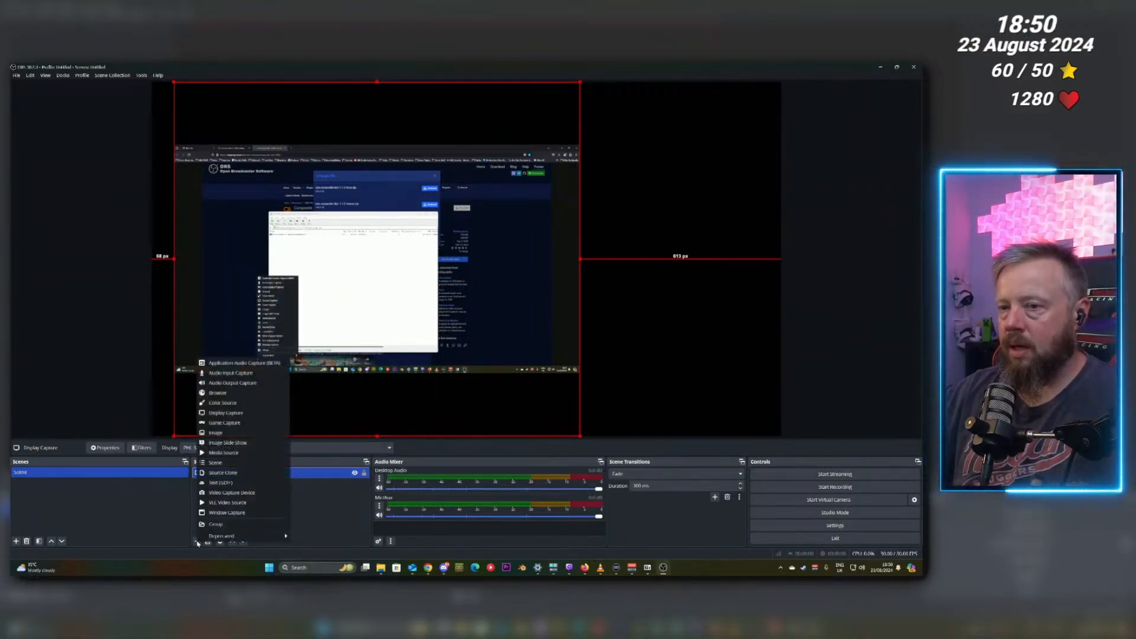
click(242, 473)
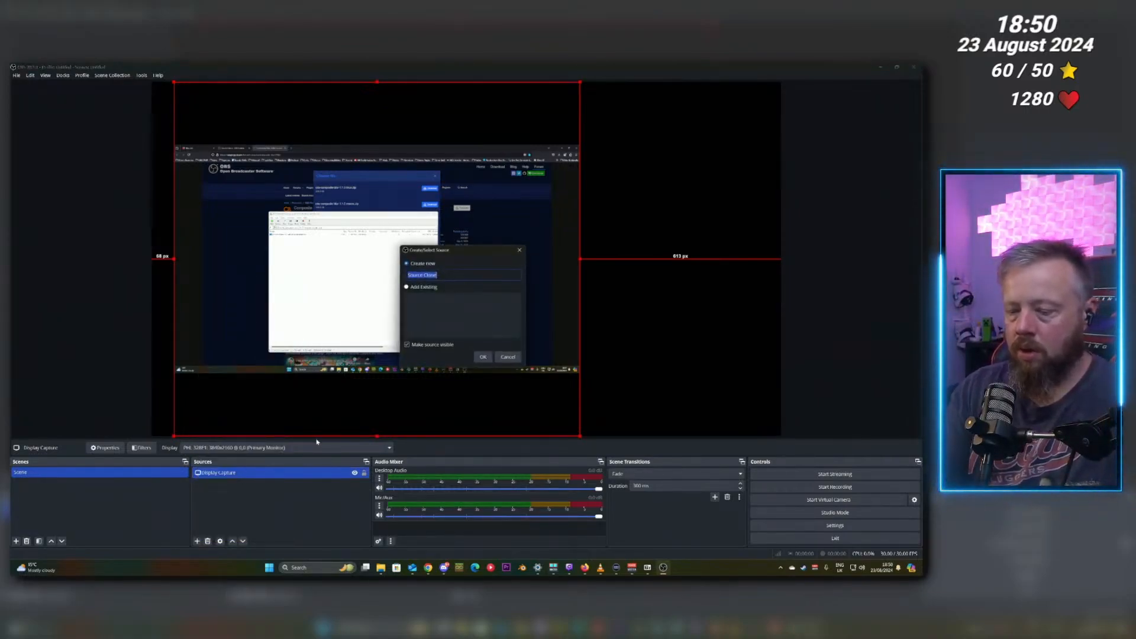
text(Main Sc)
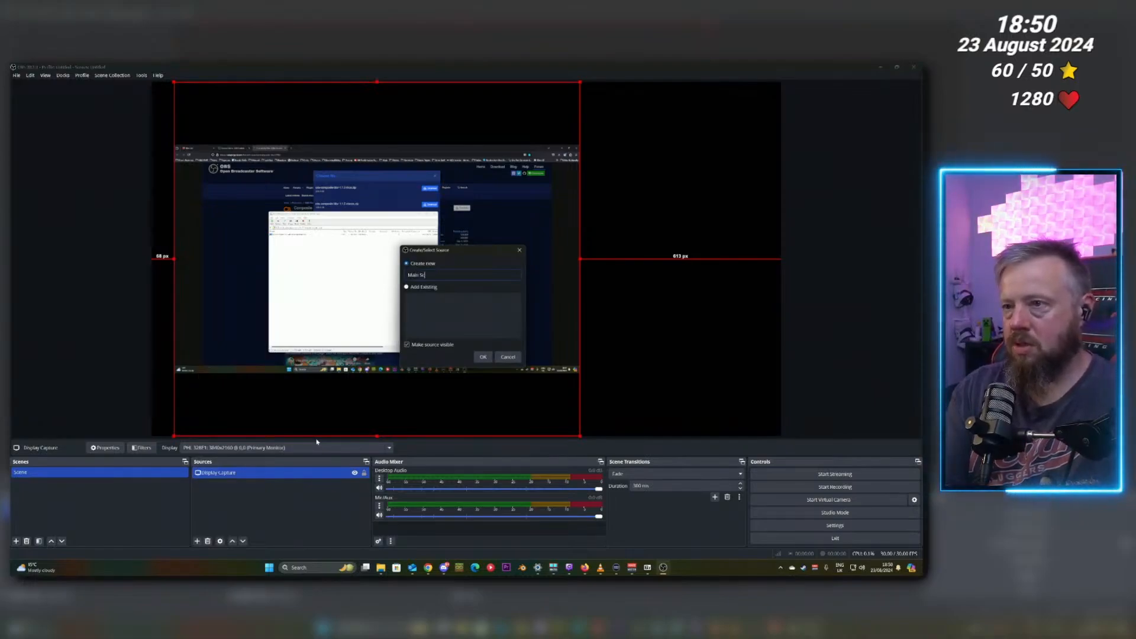
text(ene backgroun)
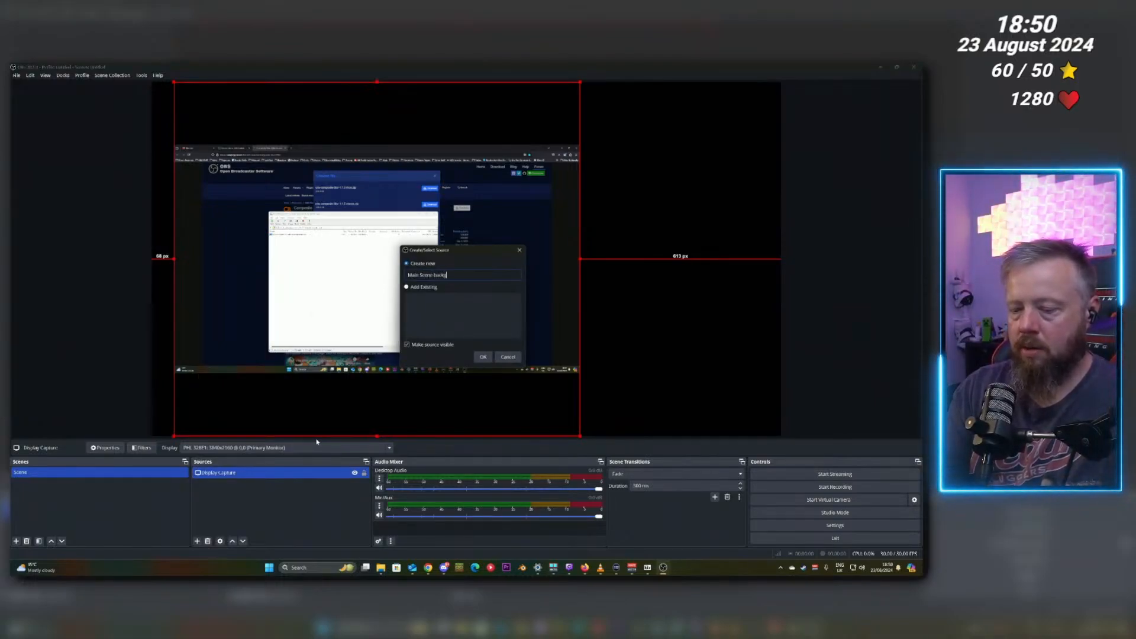
key(Return)
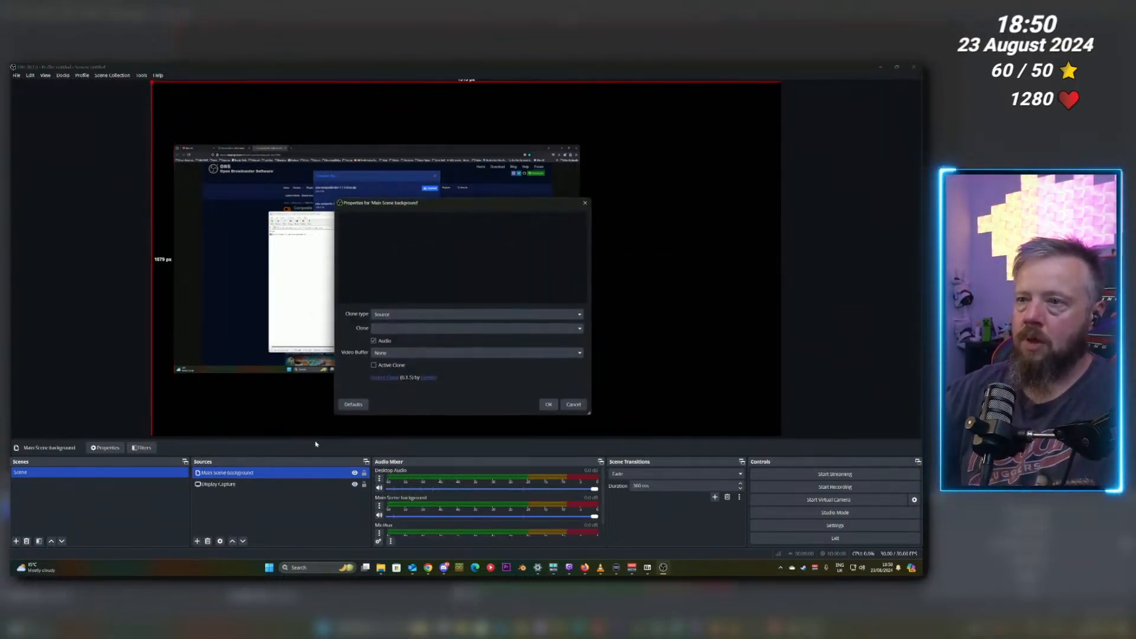
Set the clone type to Source and the cloned source to Display Capture, then confirm.
click(391, 316)
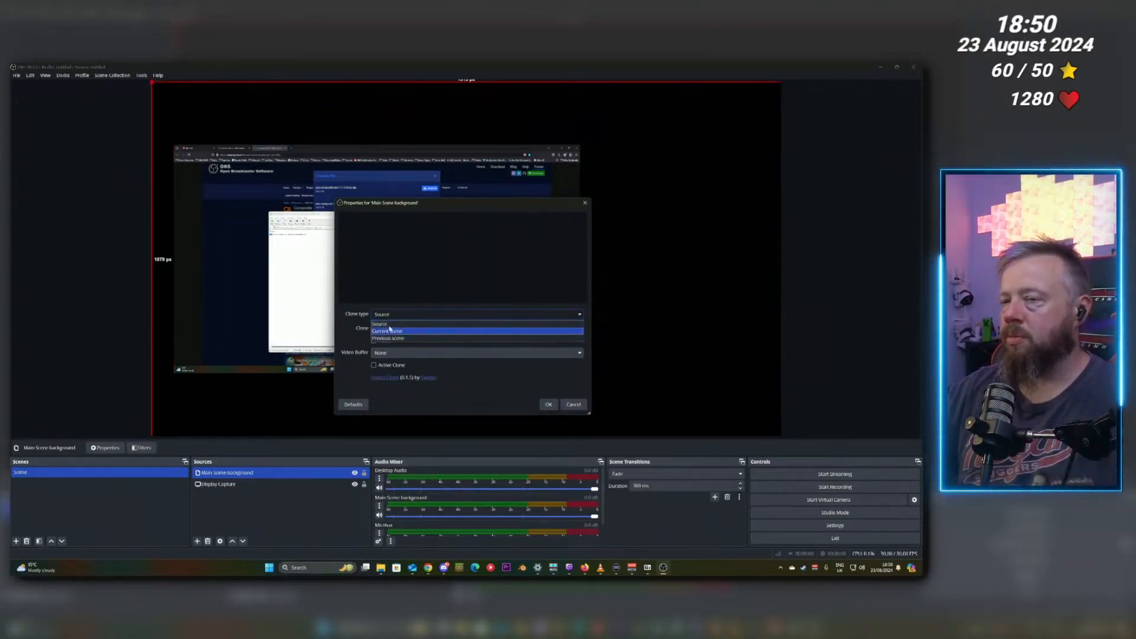
click(359, 317)
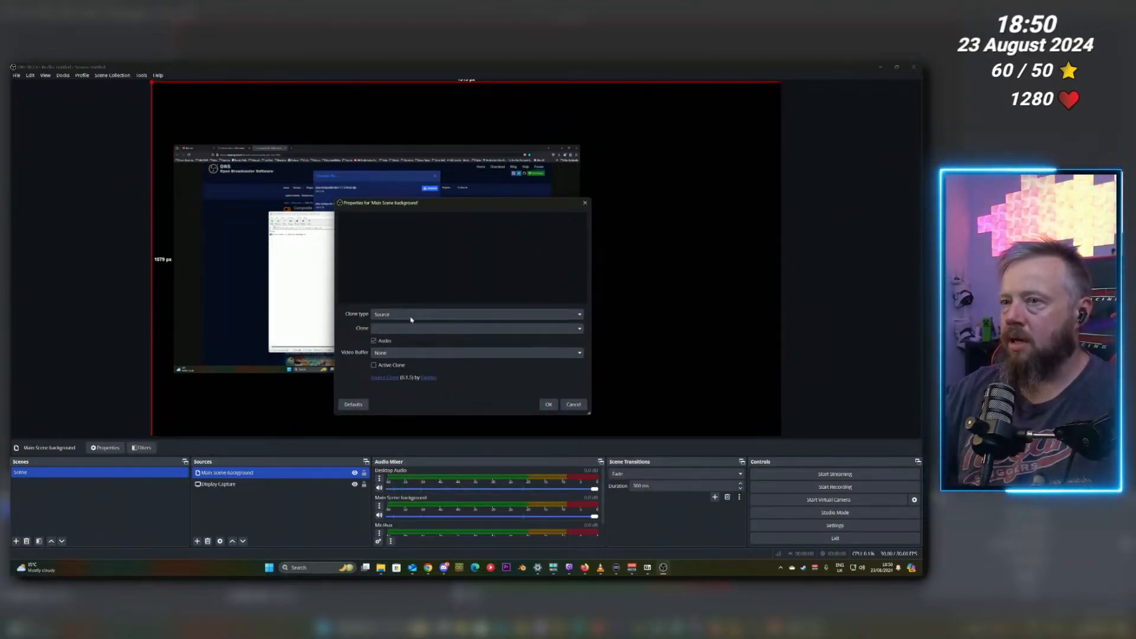
click(580, 333)
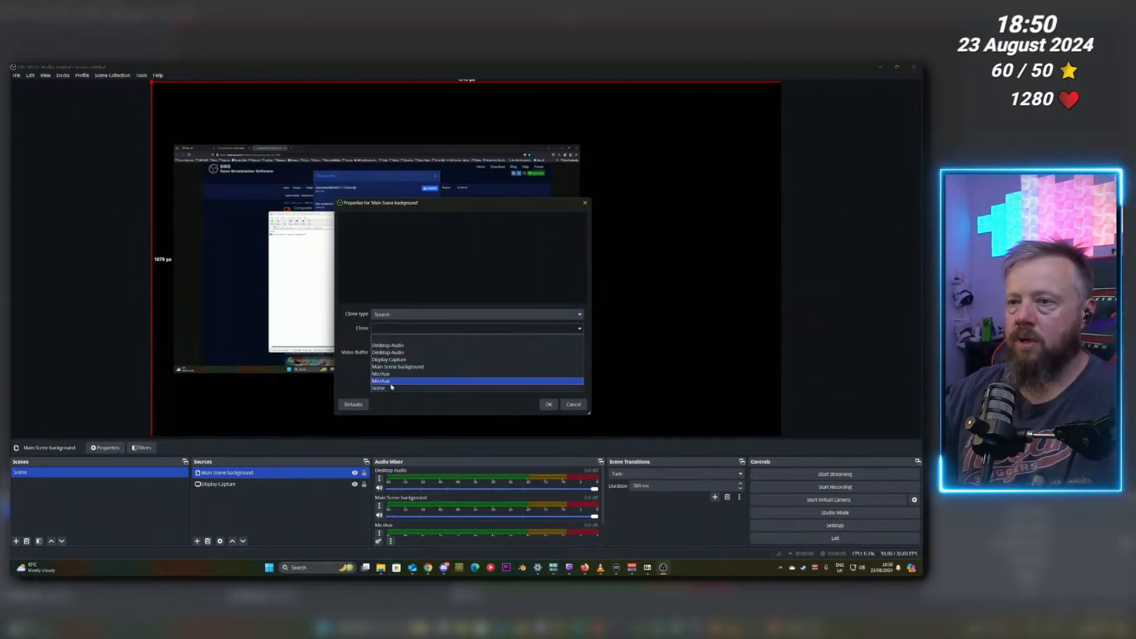
click(397, 359)
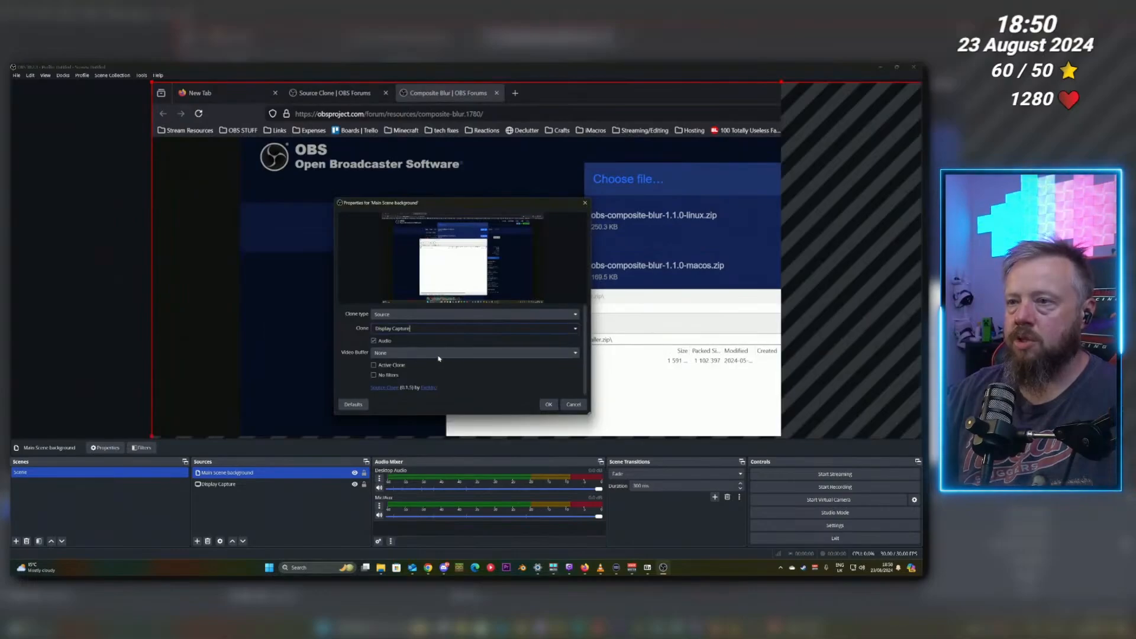
click(555, 404)
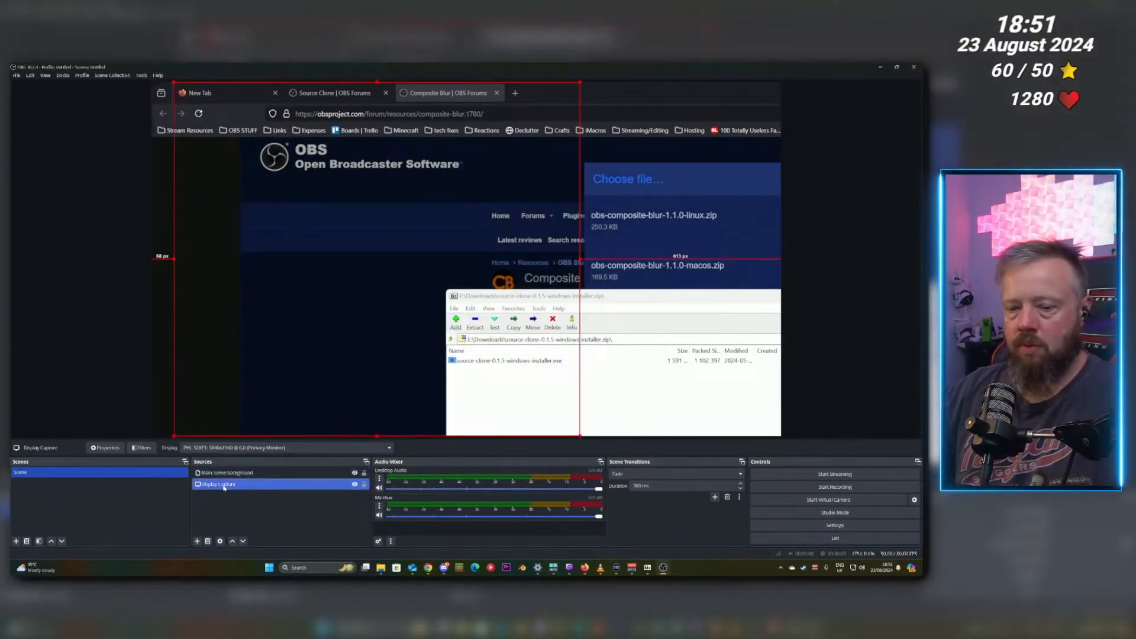
Rename the Display Capture source to Game Capture.
key(F2)
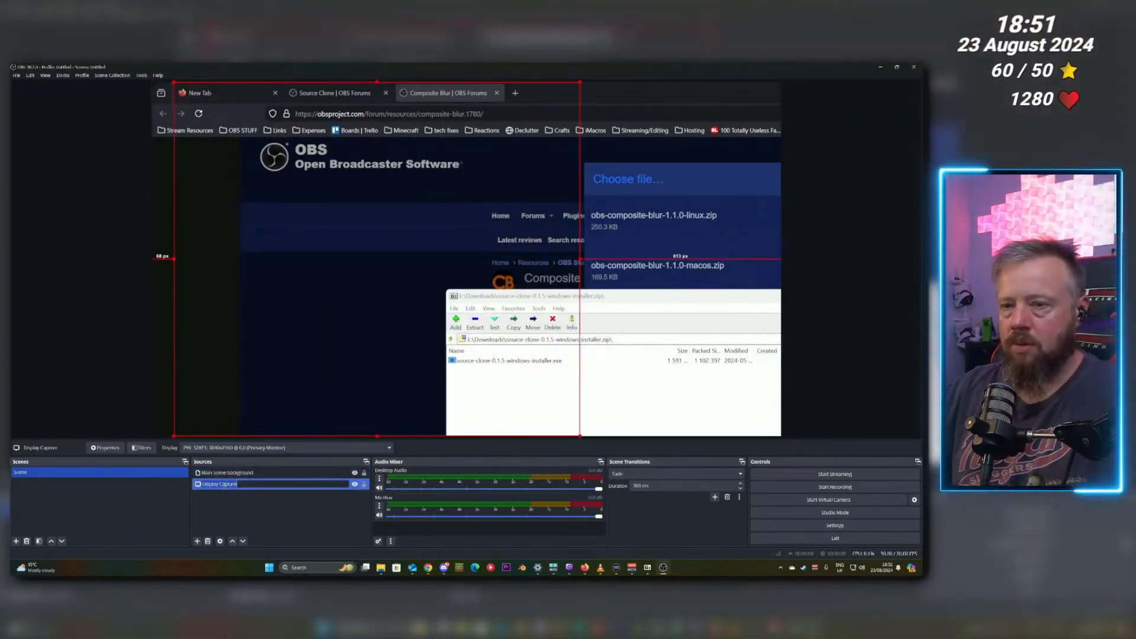
text(Ga)
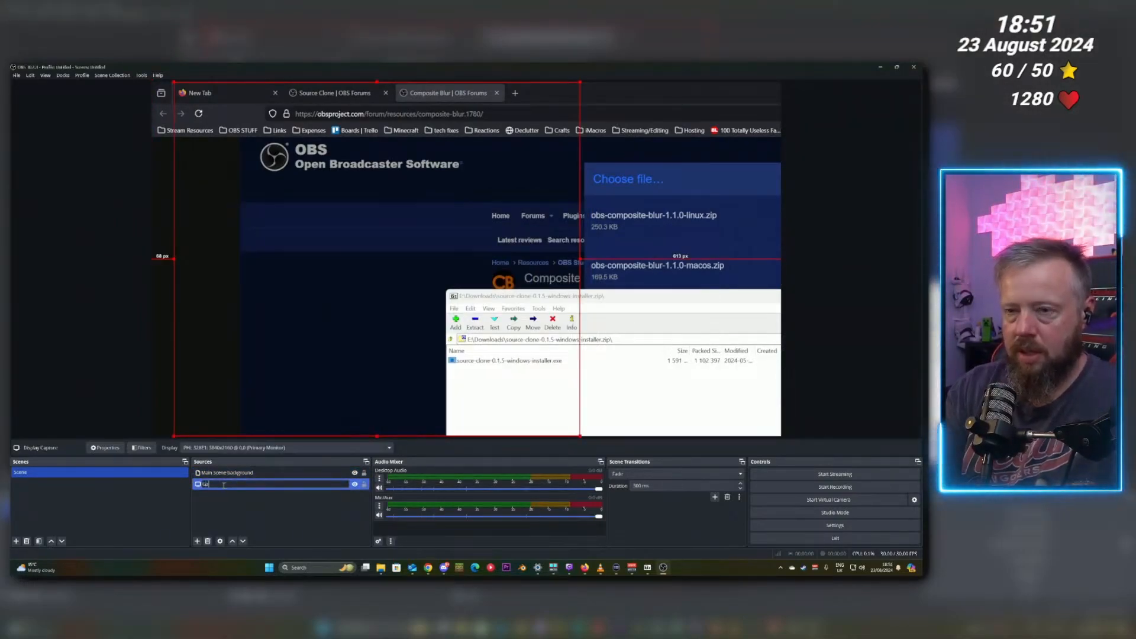
text(me Capture)
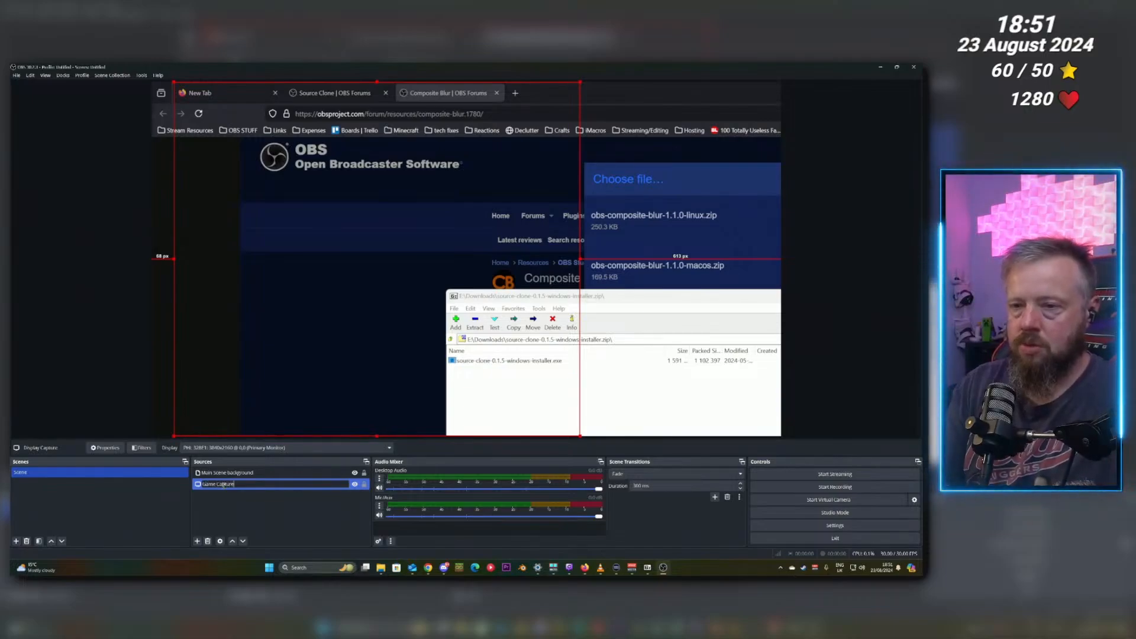
key(Return)
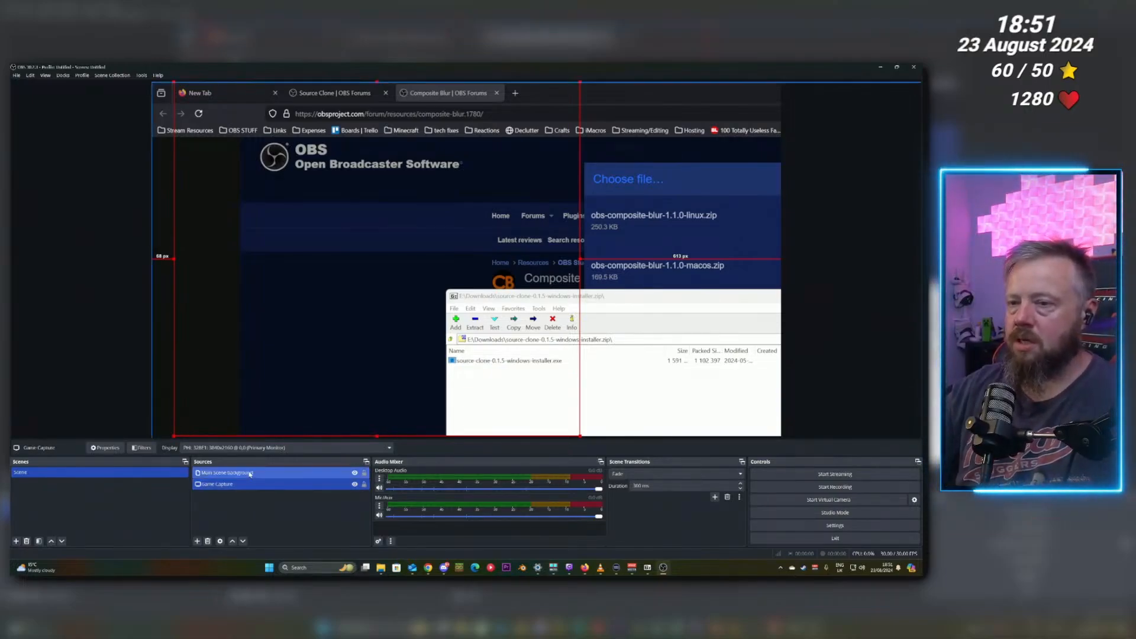
Fit the Main Scene background source to the full canvas.
click(243, 474)
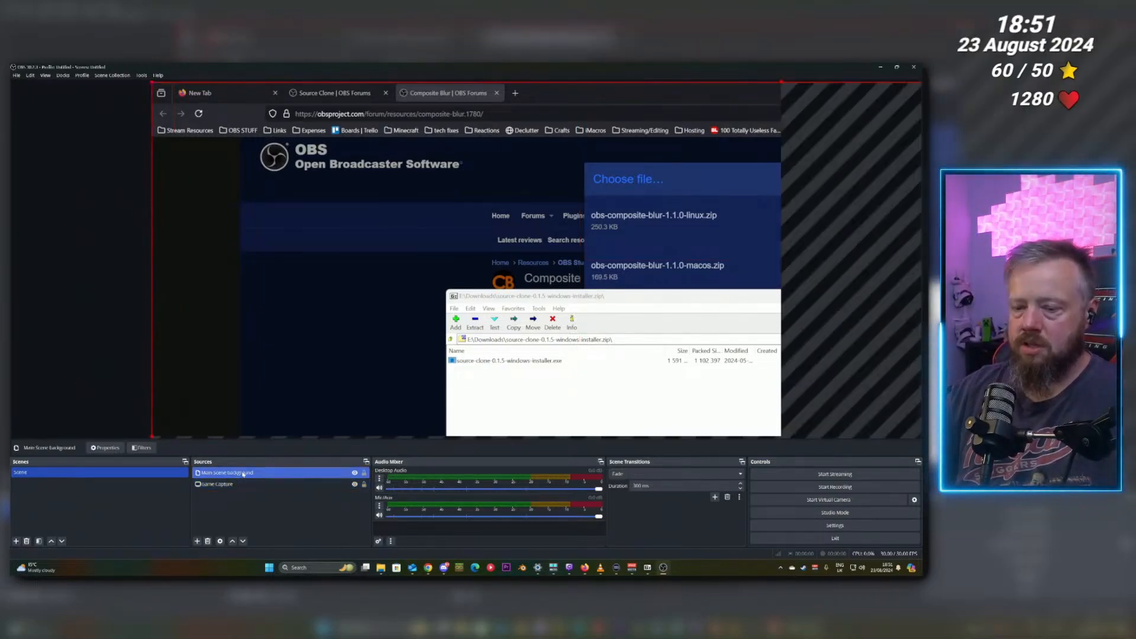
key(ctrl+f)
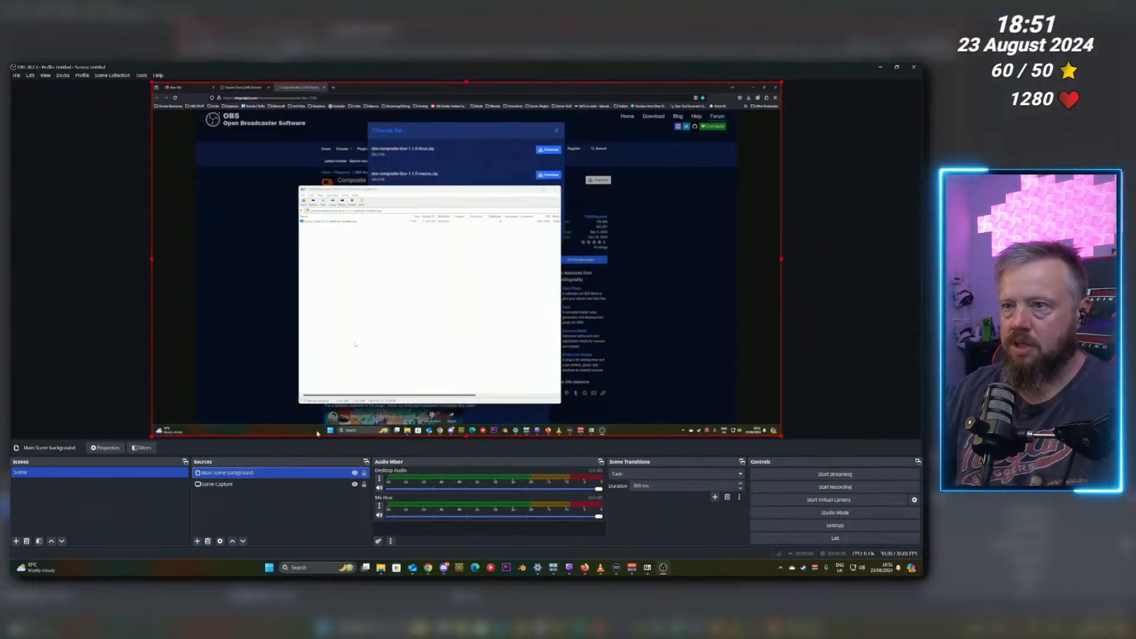
Move the Main Scene background source below Game Capture in the source order, keeping it fitted to the canvas.
drag(346, 278, 562, 284)
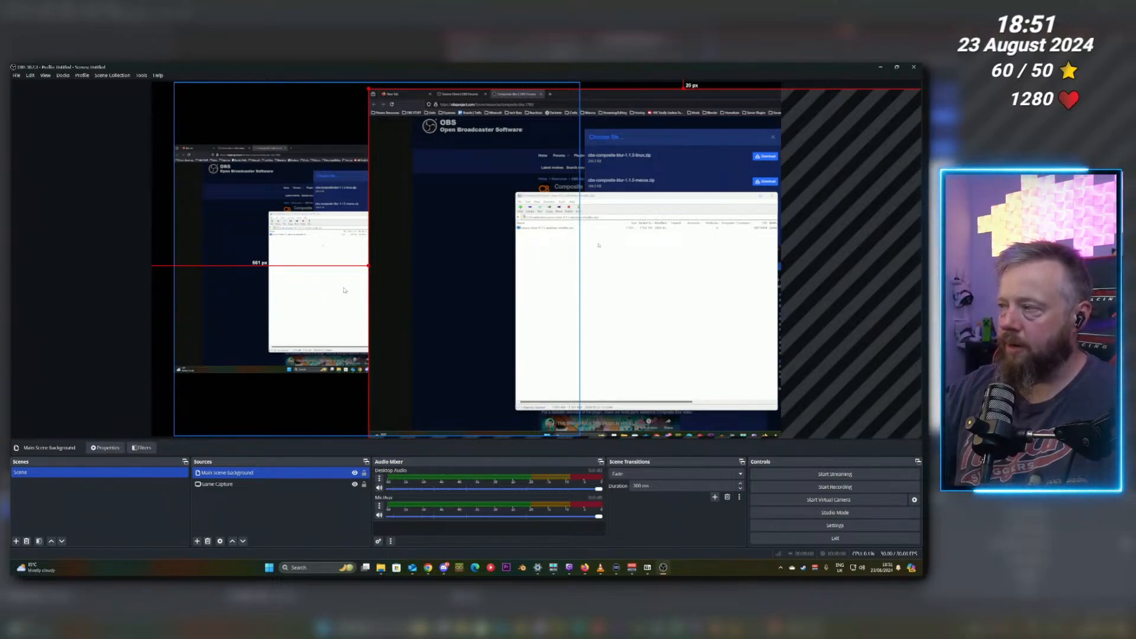
key(ctrl+f)
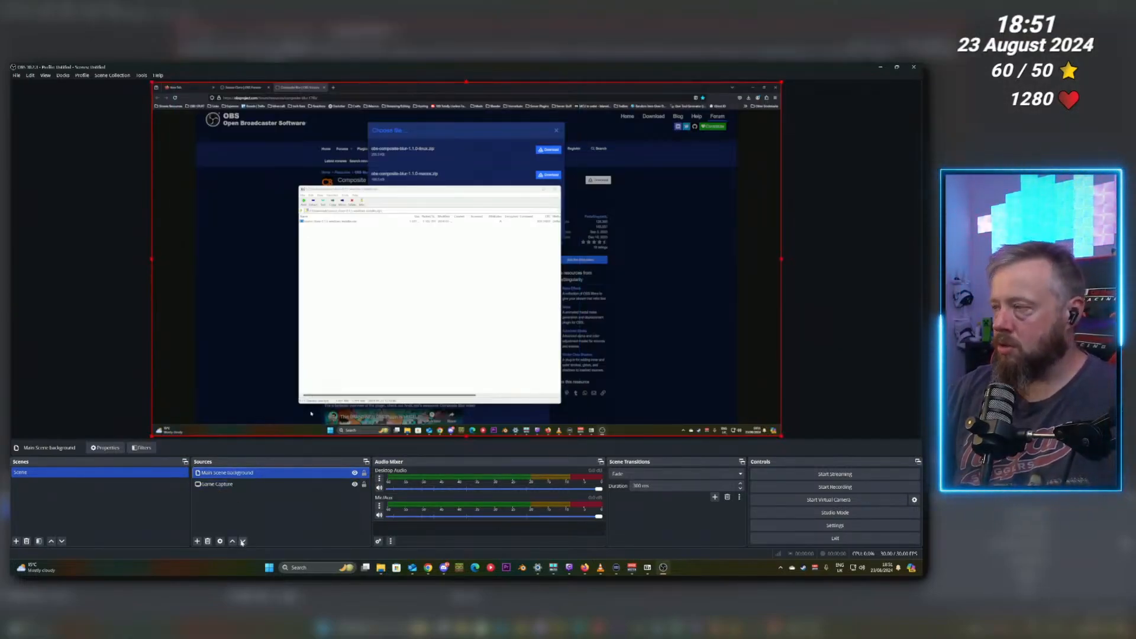
click(243, 542)
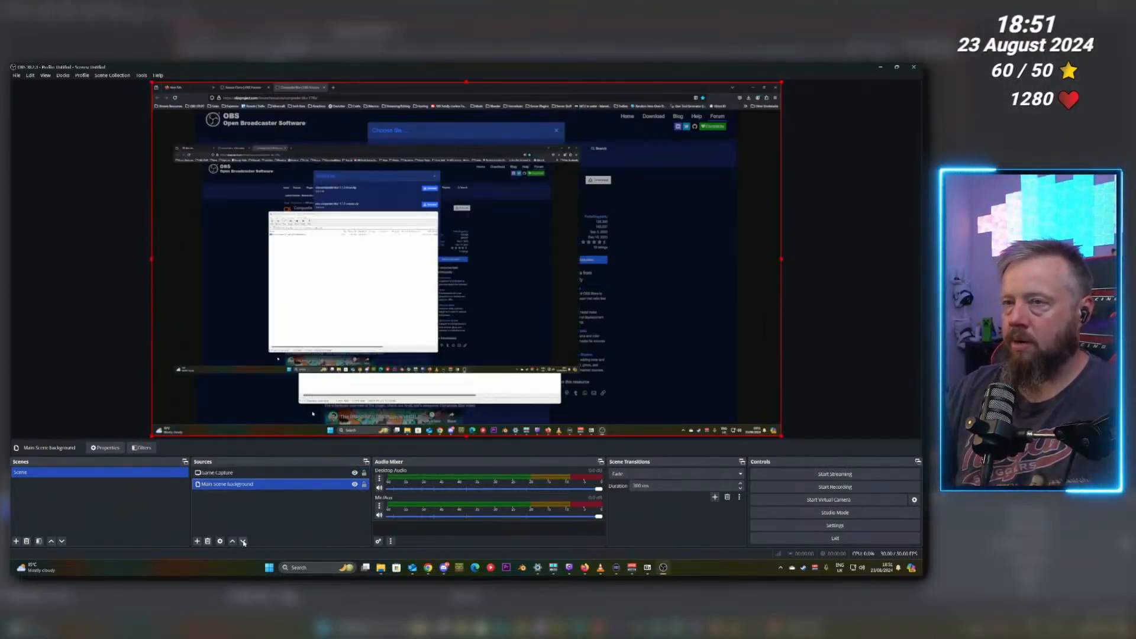
click(240, 474)
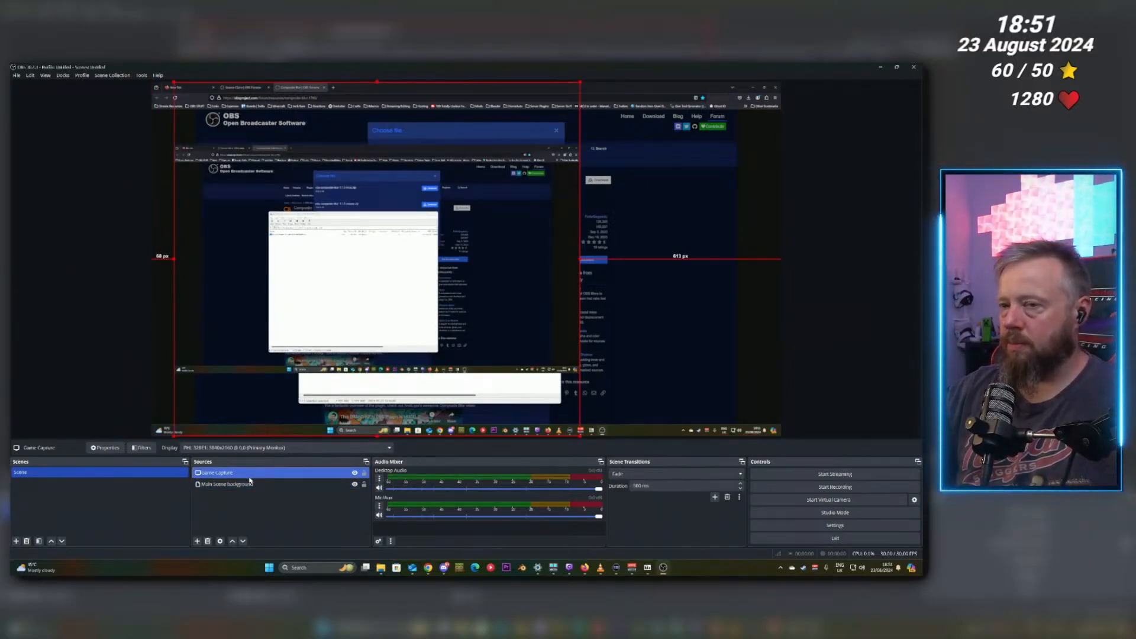
click(263, 485)
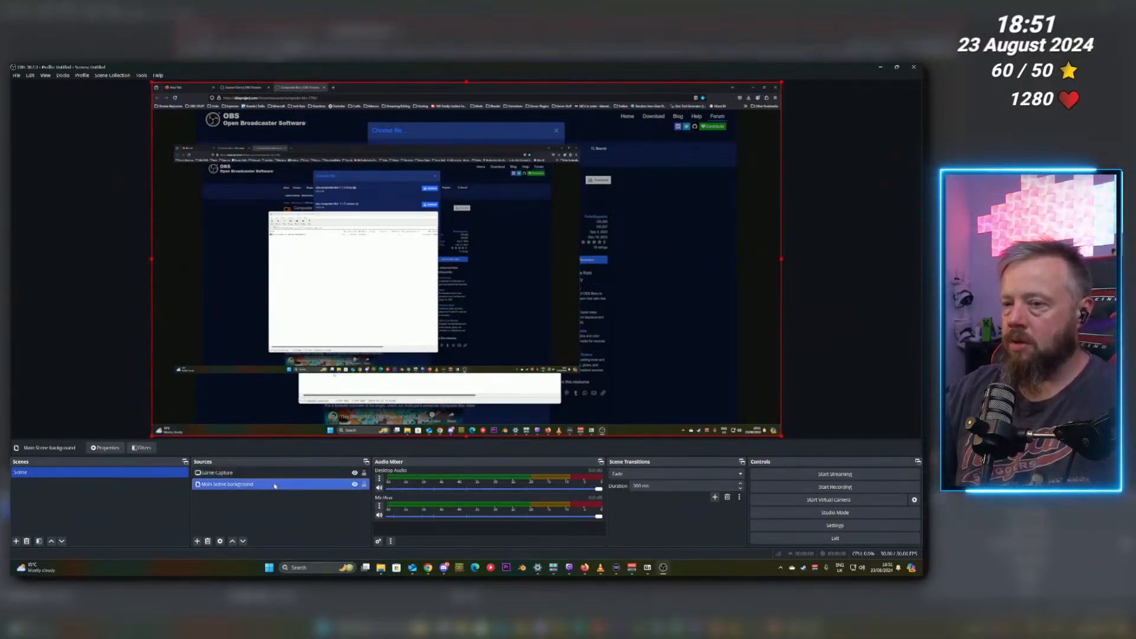
Add a Composite Blur filter to the Main Scene background source.
right_click(274, 485)
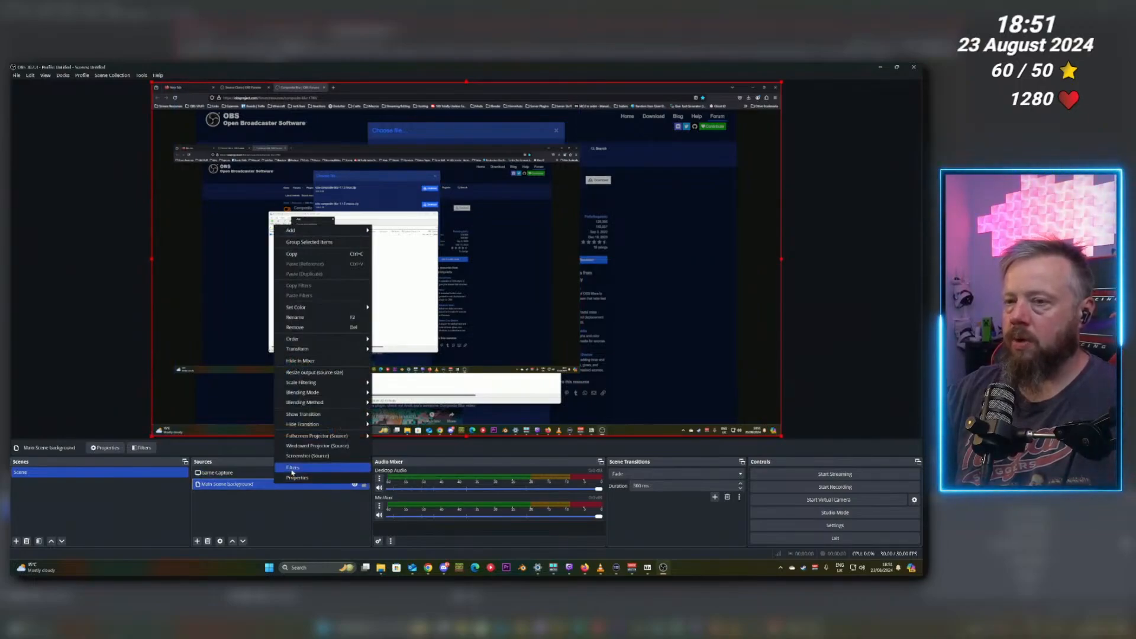
click(292, 469)
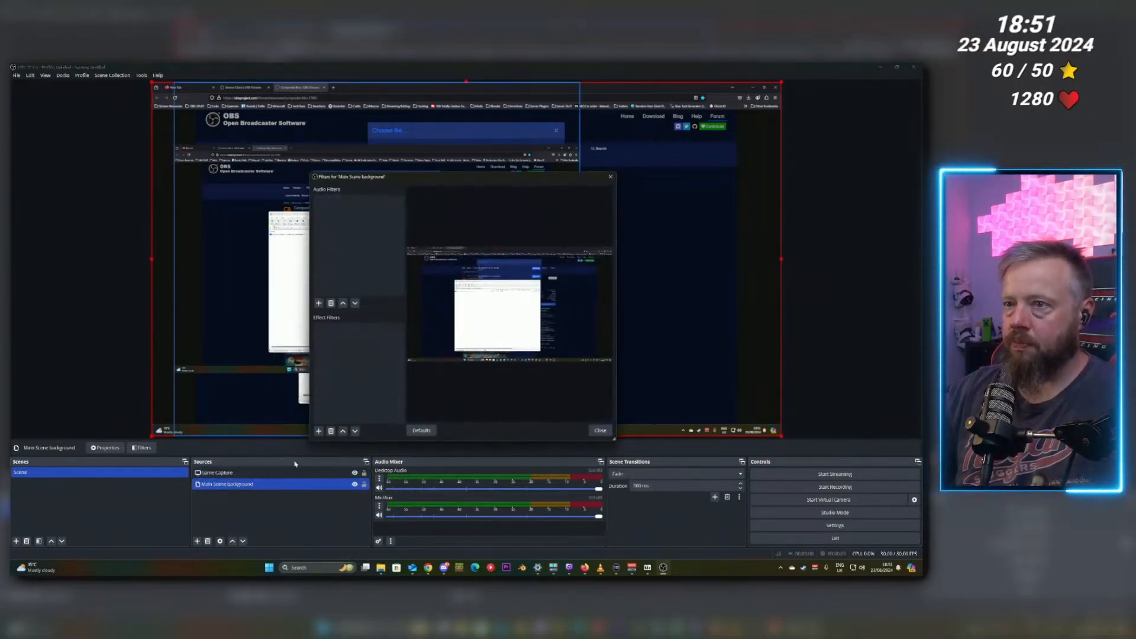
click(319, 431)
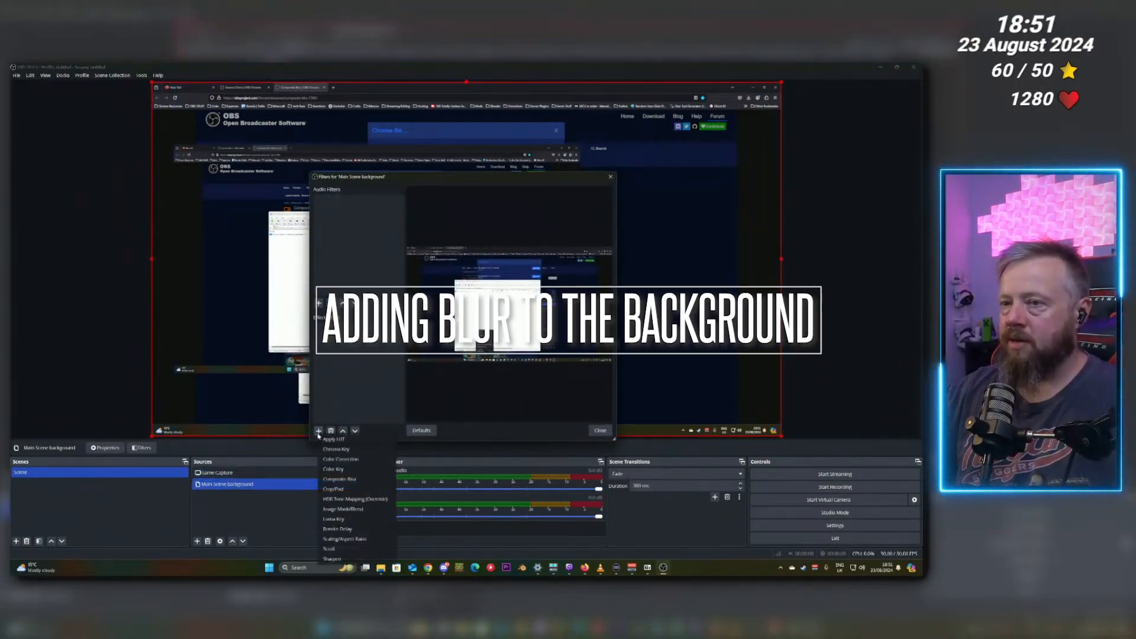
click(334, 479)
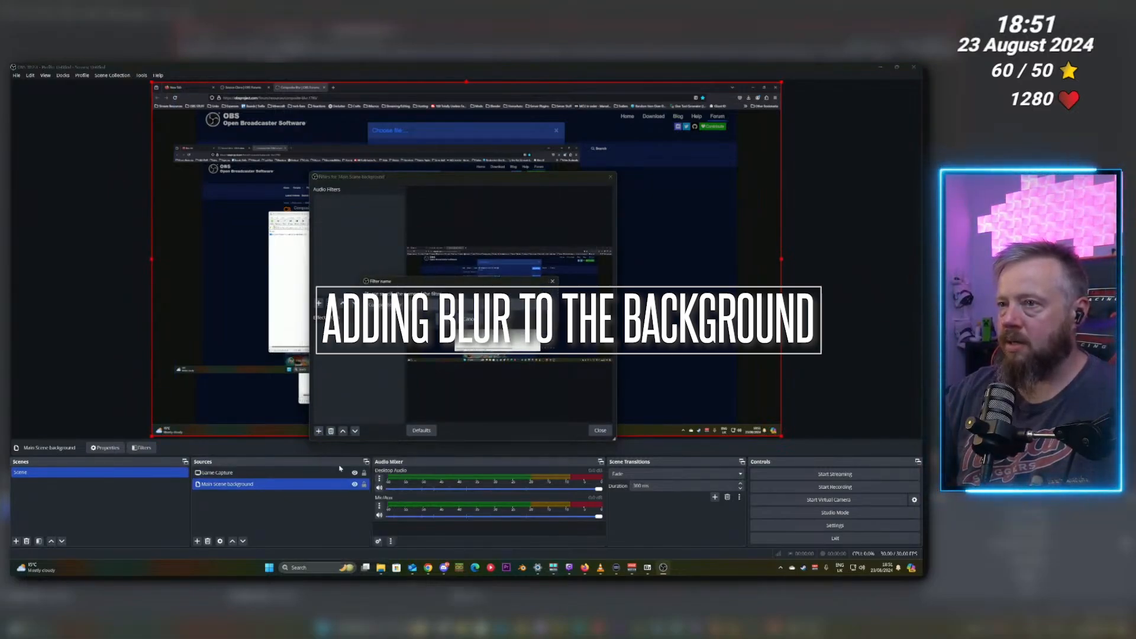
click(447, 321)
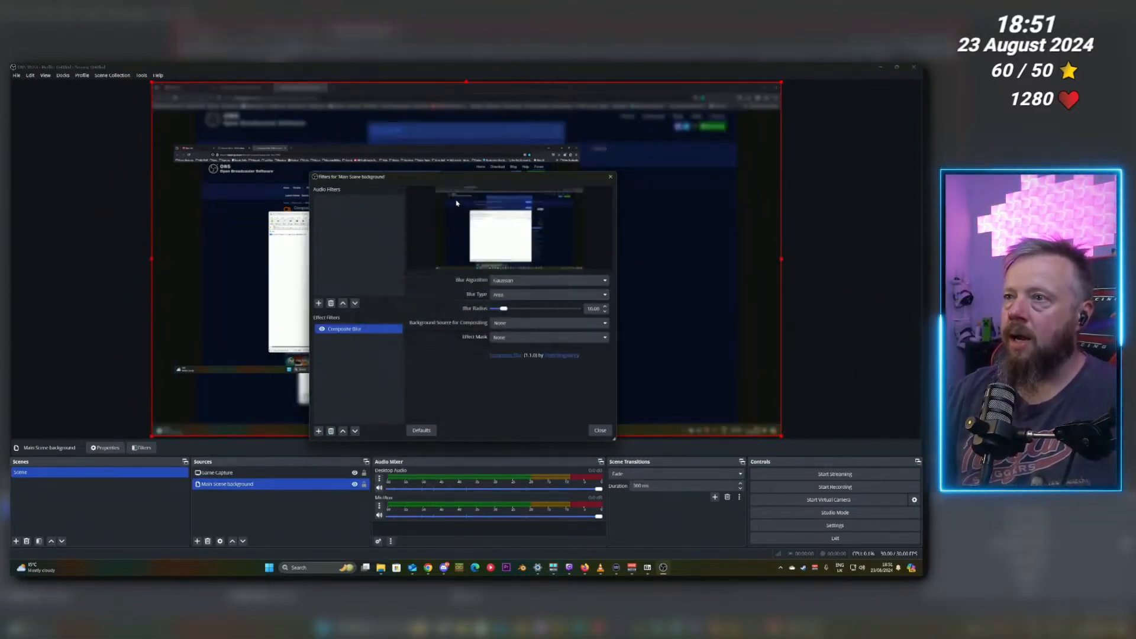
Set the Composite Blur radius to 20.00 and close the filters window.
drag(480, 178, 248, 346)
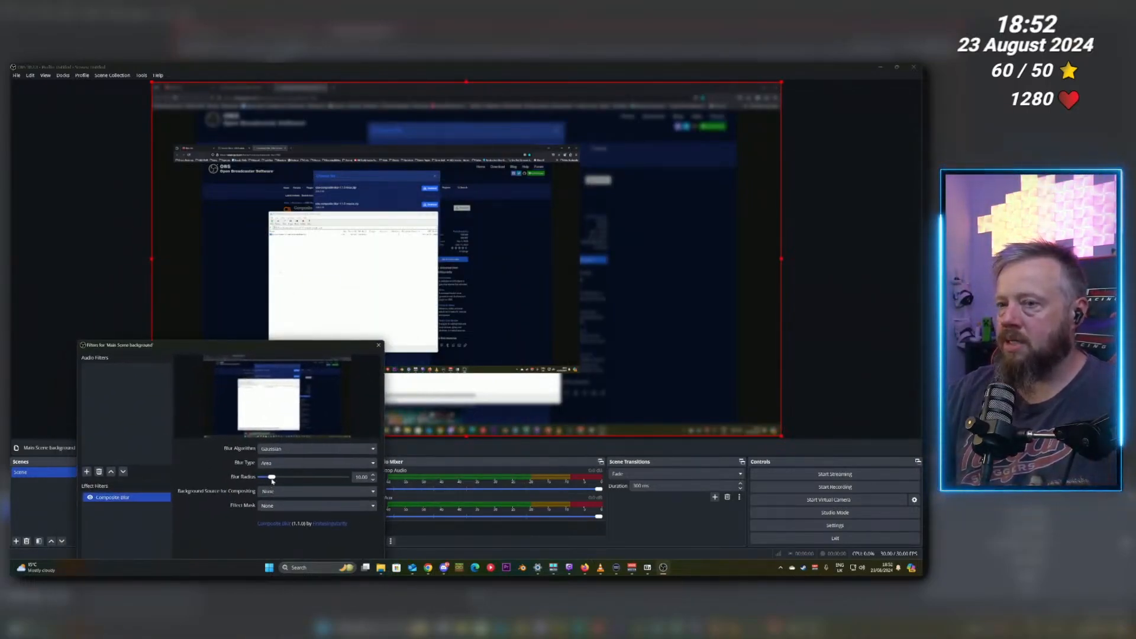
drag(272, 478, 292, 478)
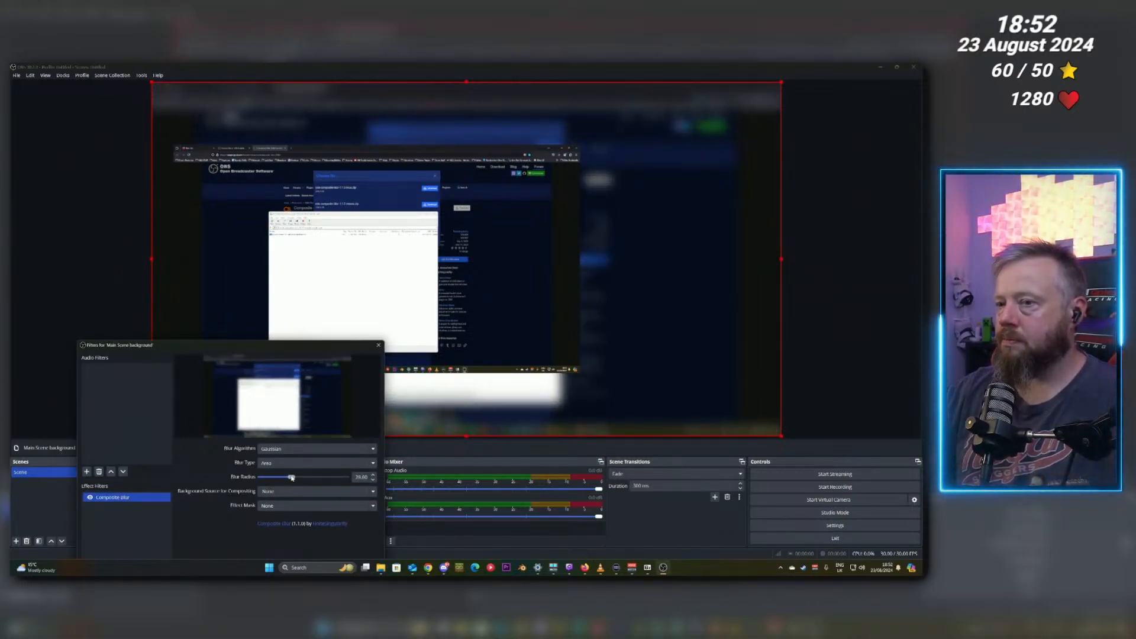
drag(271, 346, 270, 232)
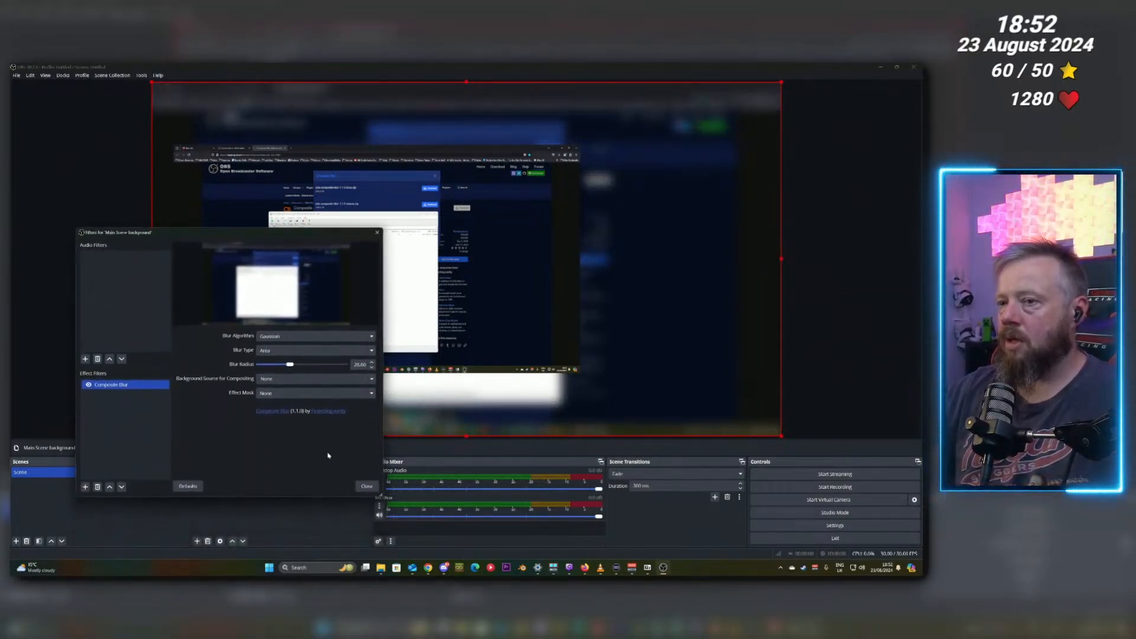
click(367, 486)
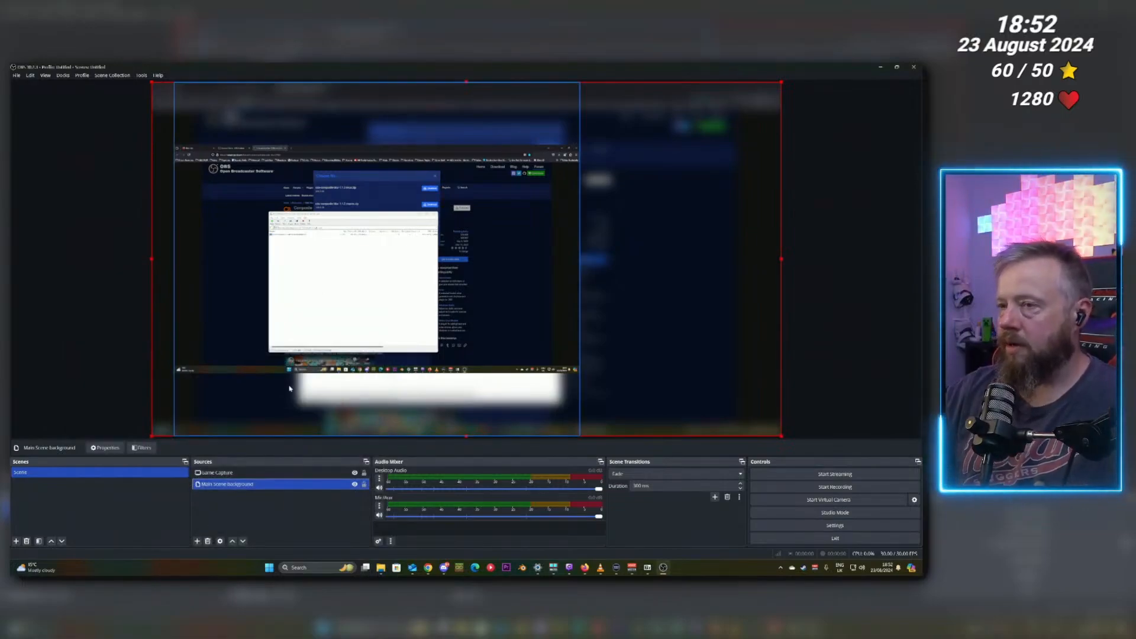
click(251, 320)
click(164, 384)
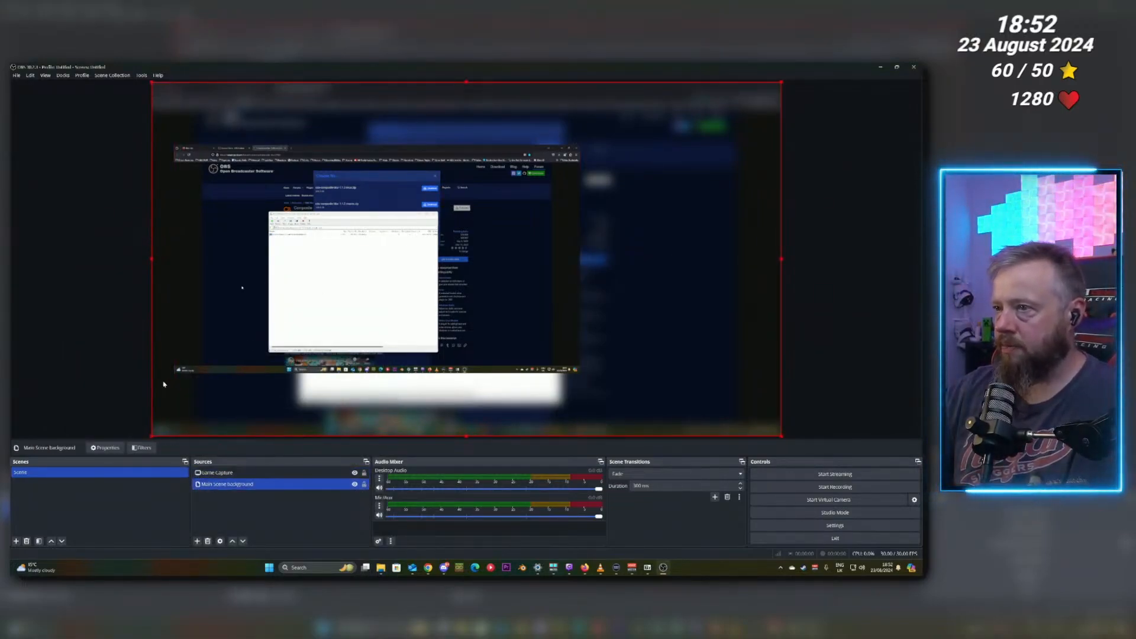
click(347, 523)
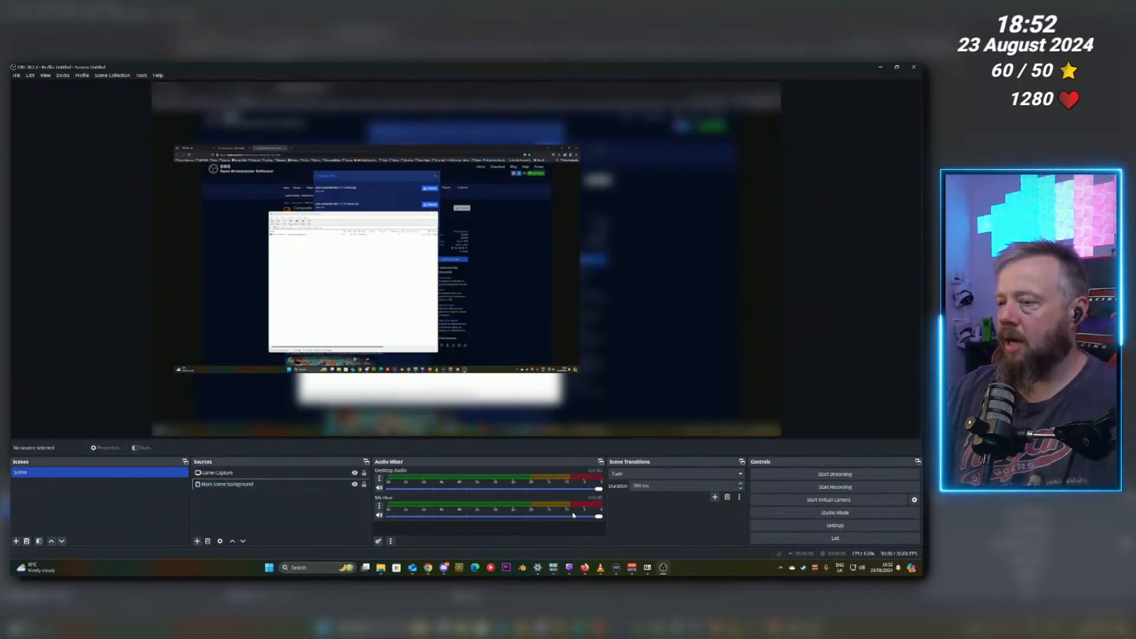
Switch to the browser and go to streamelements.
mouse_move(585, 567)
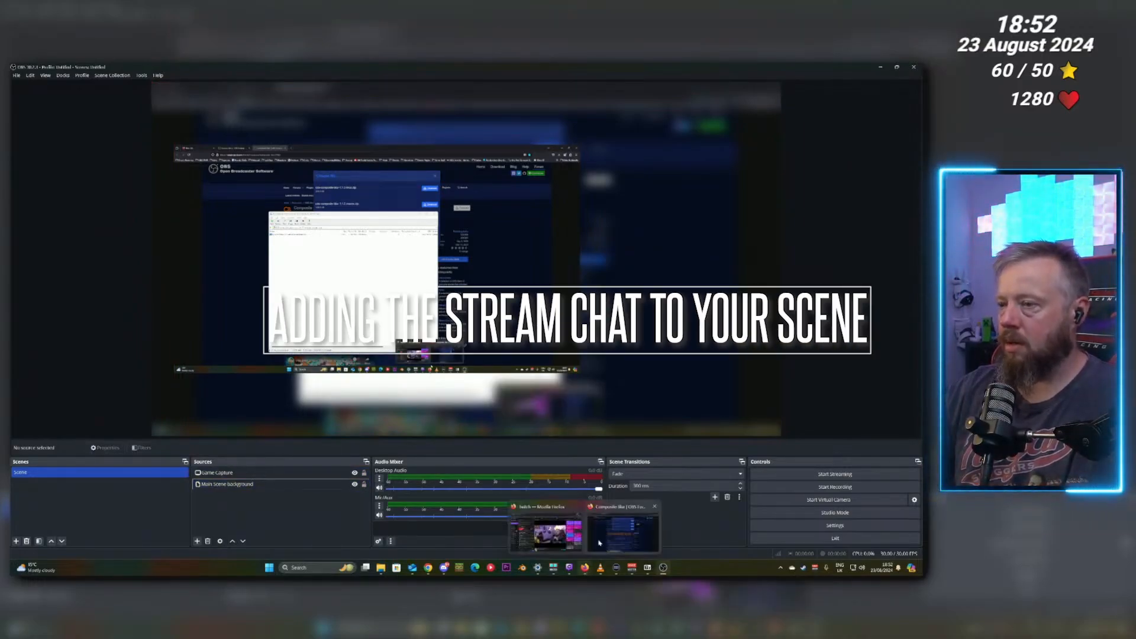
click(597, 544)
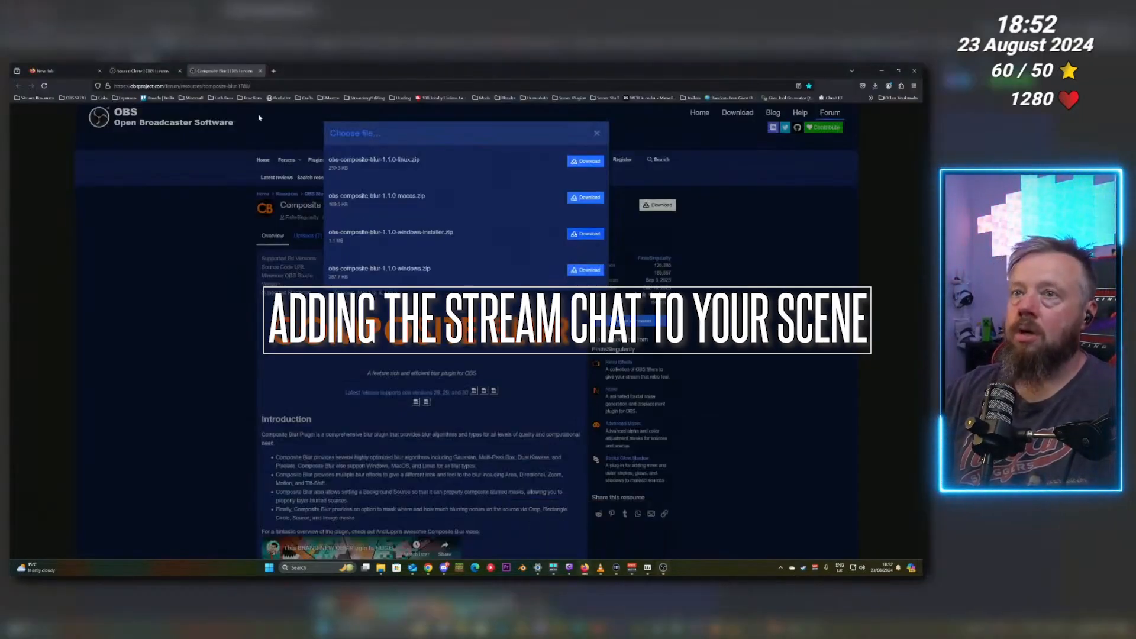
click(177, 86)
text(streamelements)
key(Return)
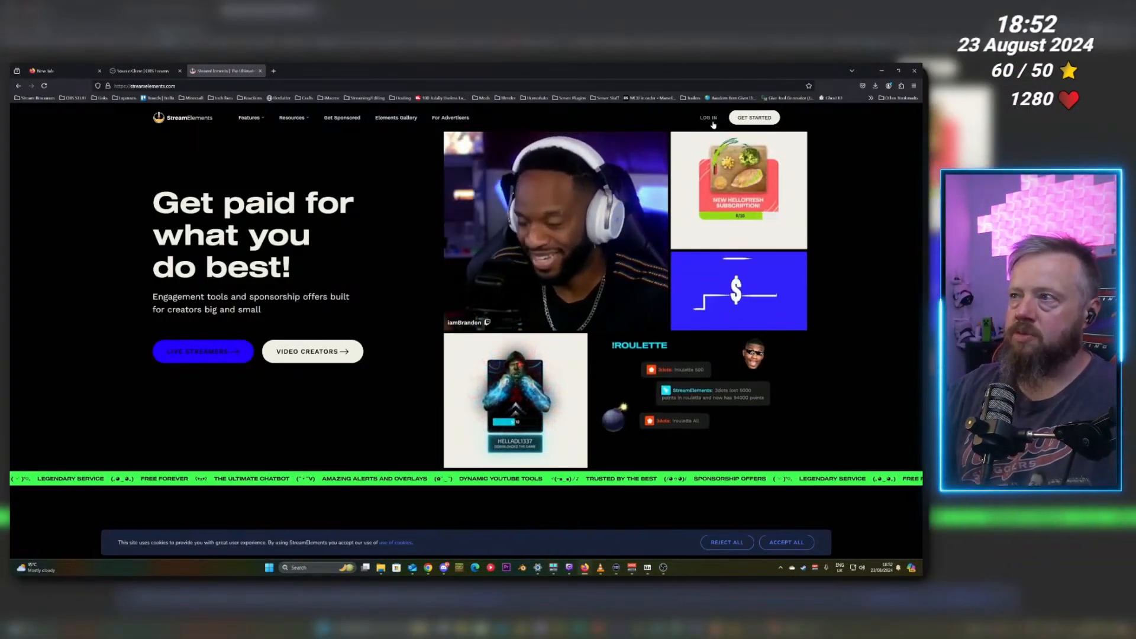
Log in to StreamElements with Twitch and open the Overlays page under Streaming tools.
click(711, 120)
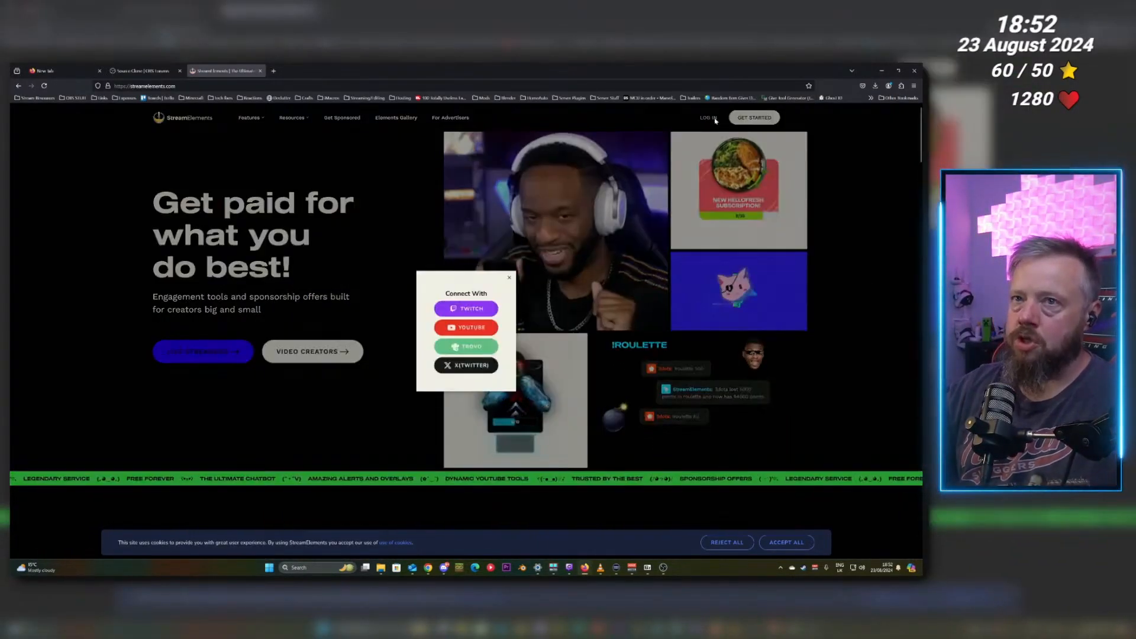
click(473, 308)
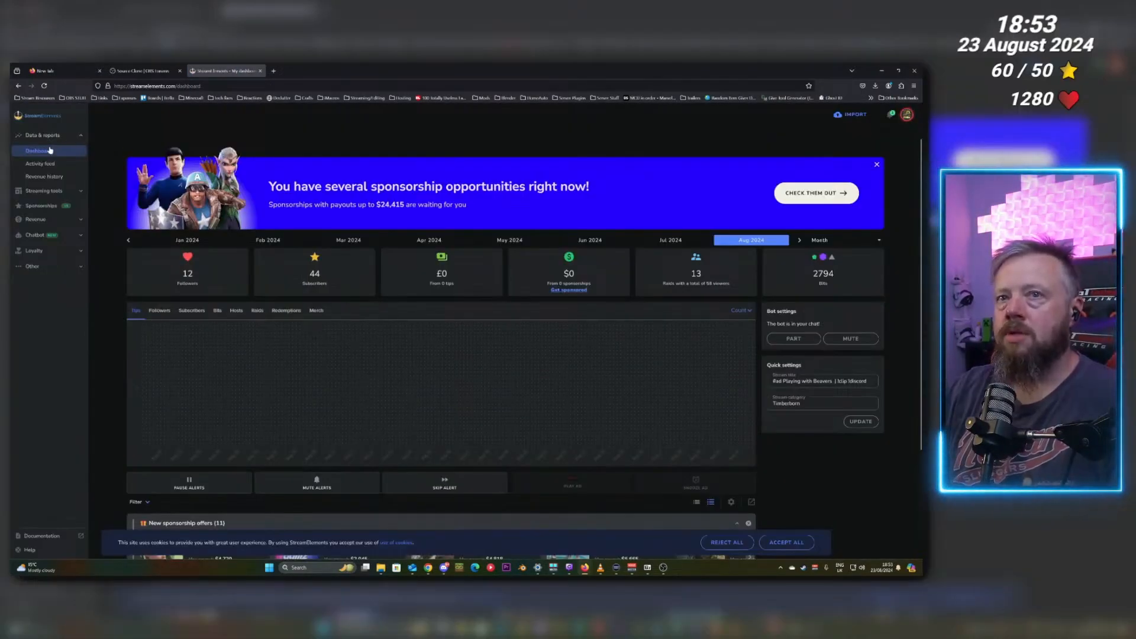
click(45, 191)
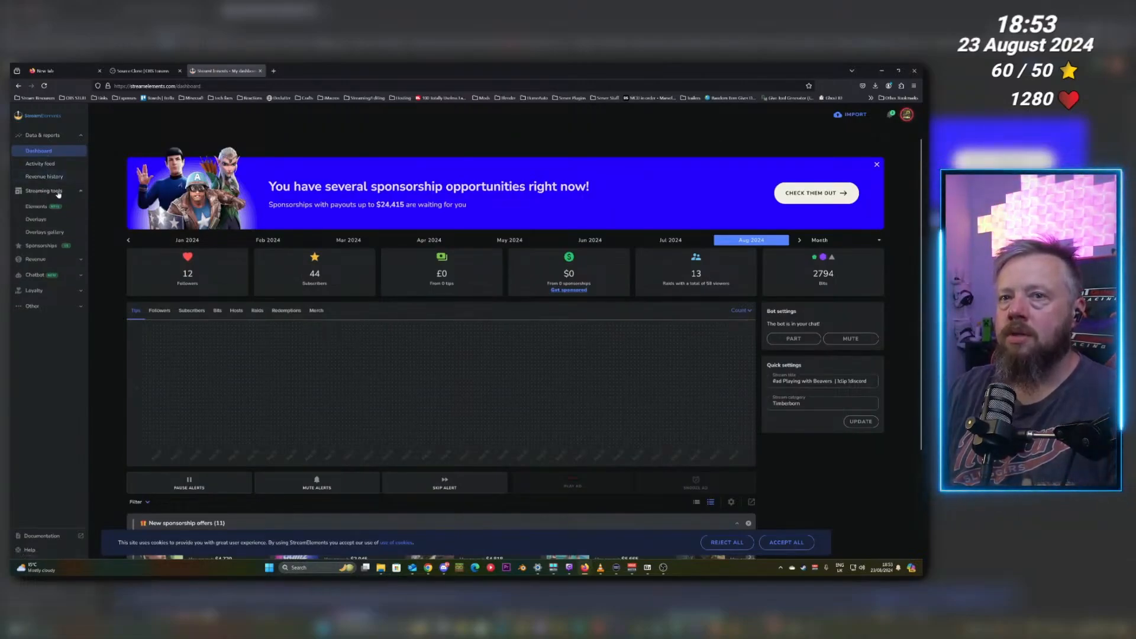
click(44, 220)
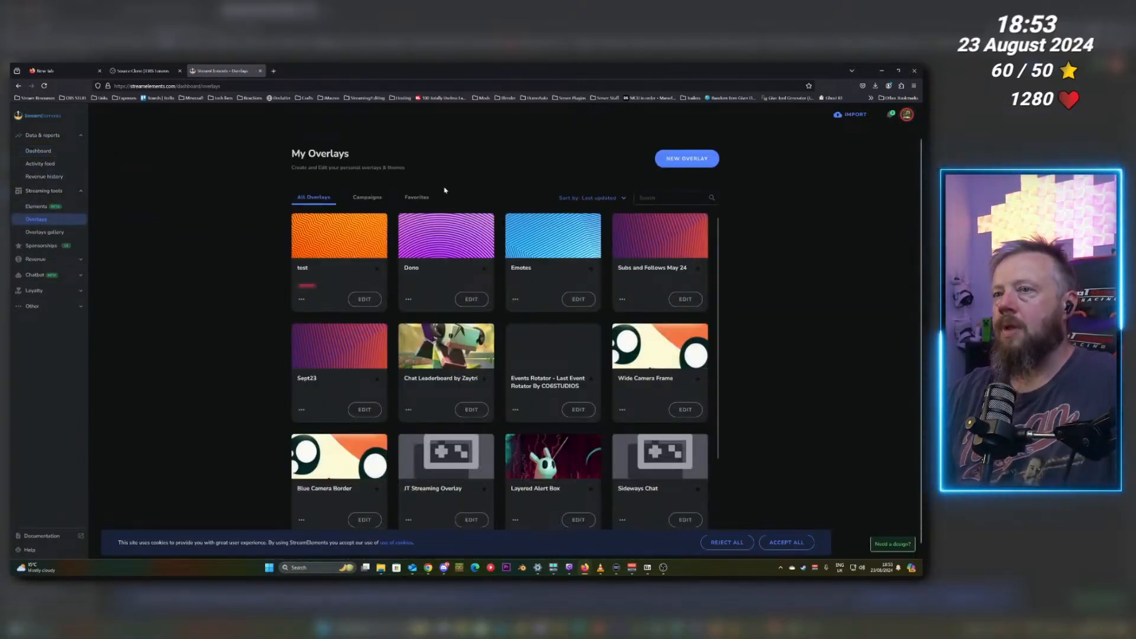
Create a new overlay and keep its resolution at 1080p.
click(678, 161)
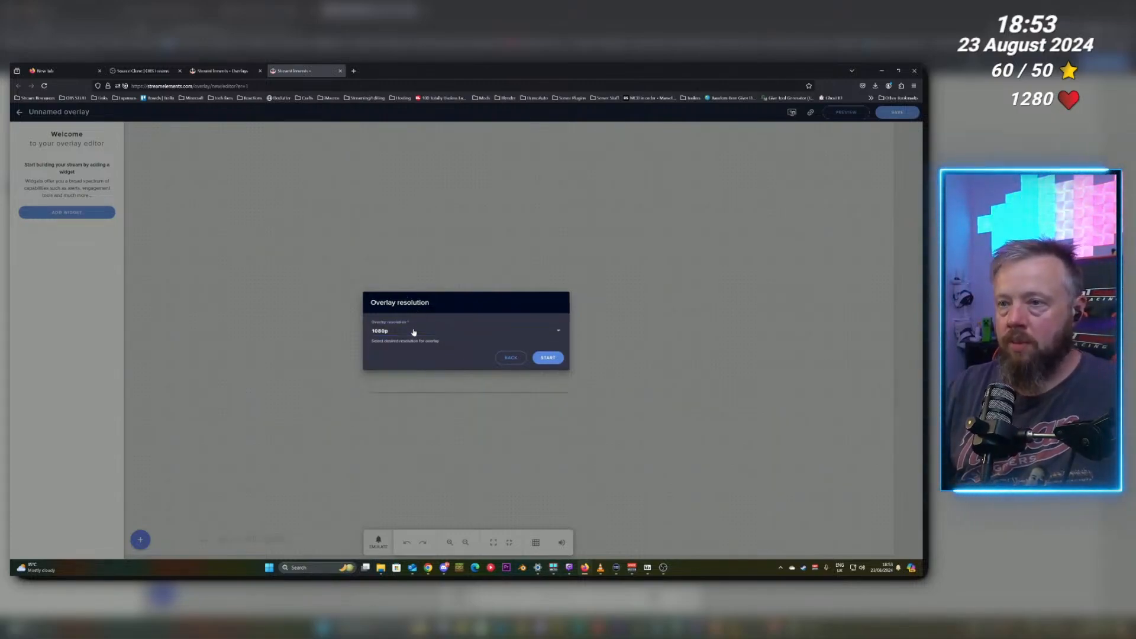
click(414, 332)
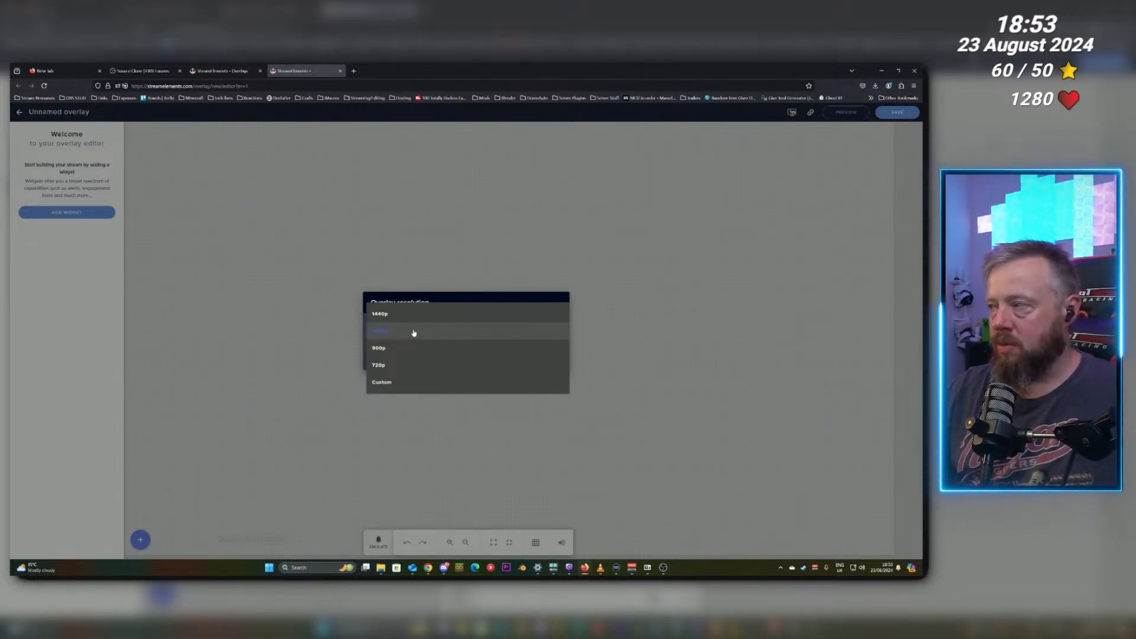
click(414, 332)
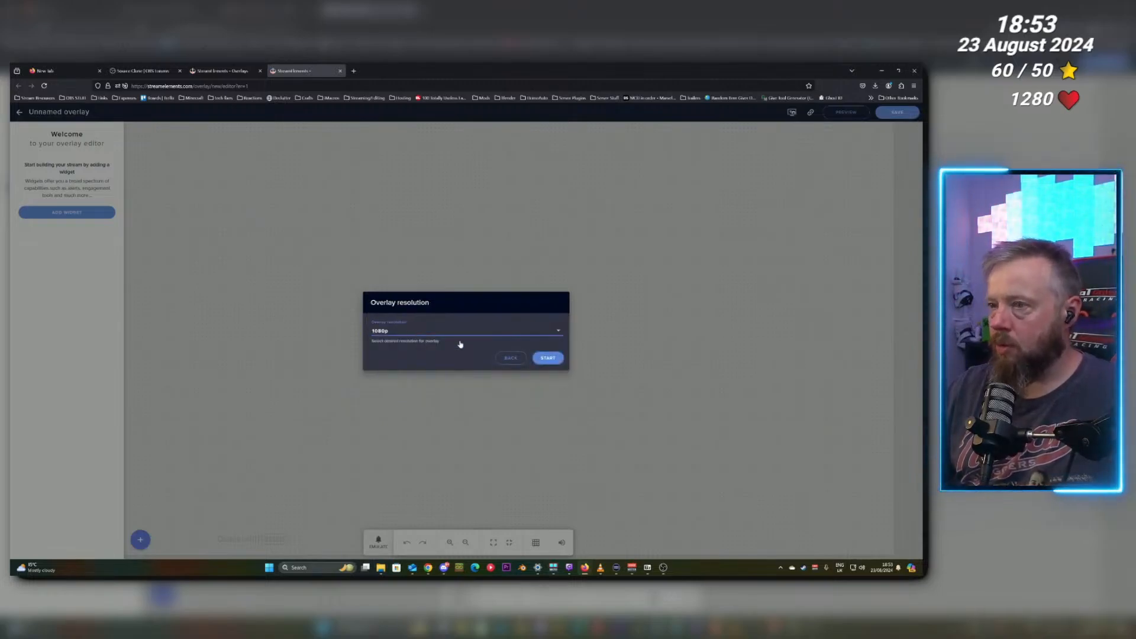
Check the base canvas resolution in the OBS video settings without changing it.
click(664, 568)
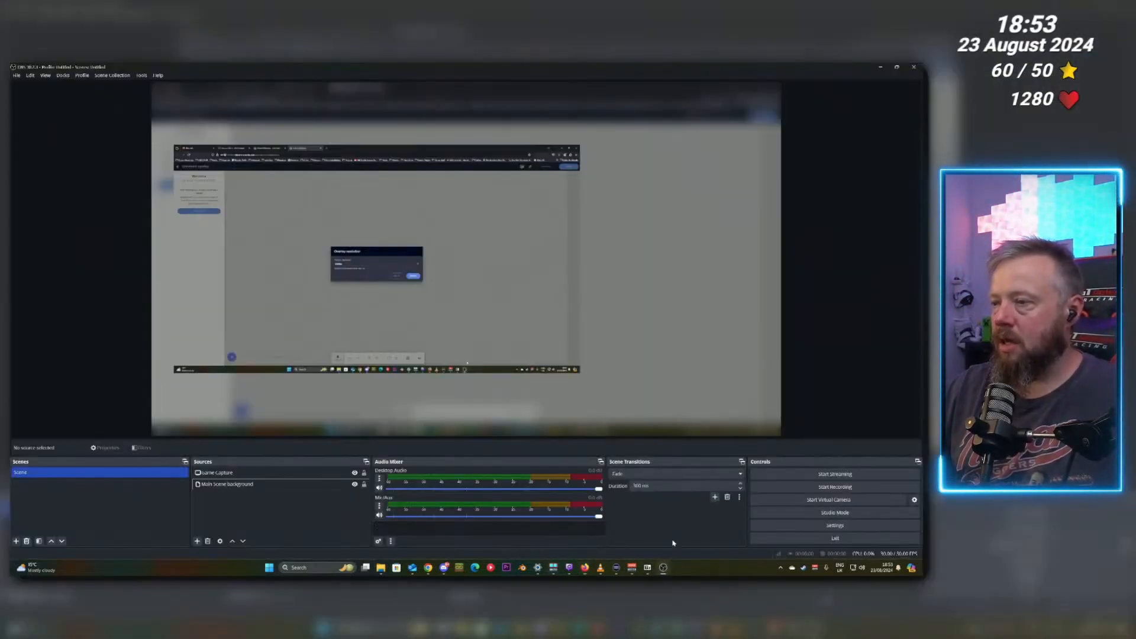
click(793, 524)
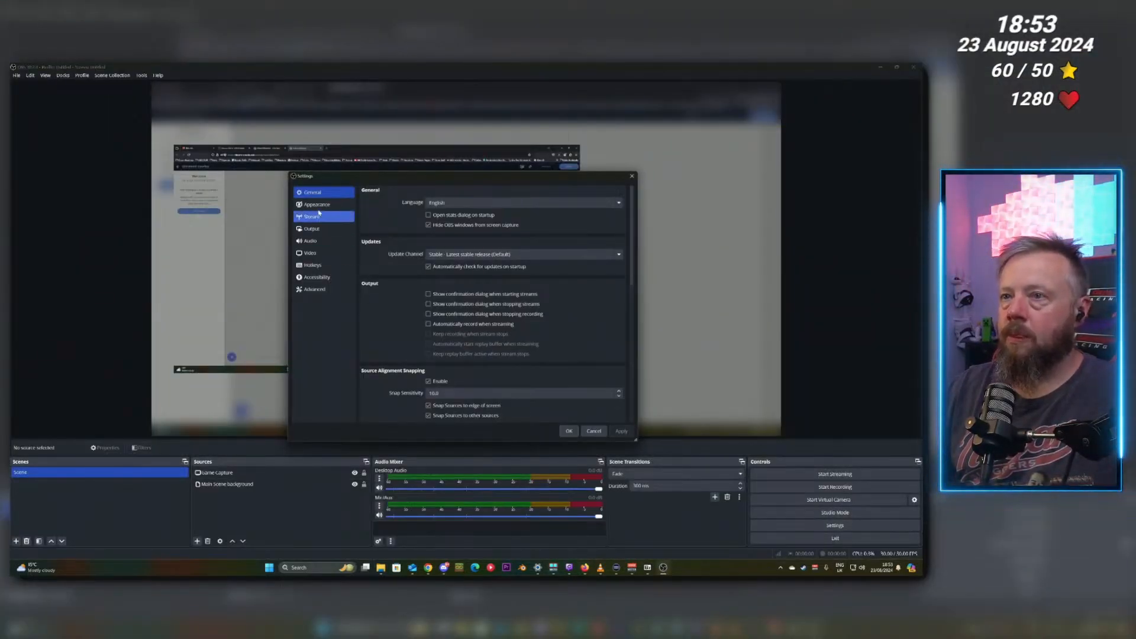
click(313, 253)
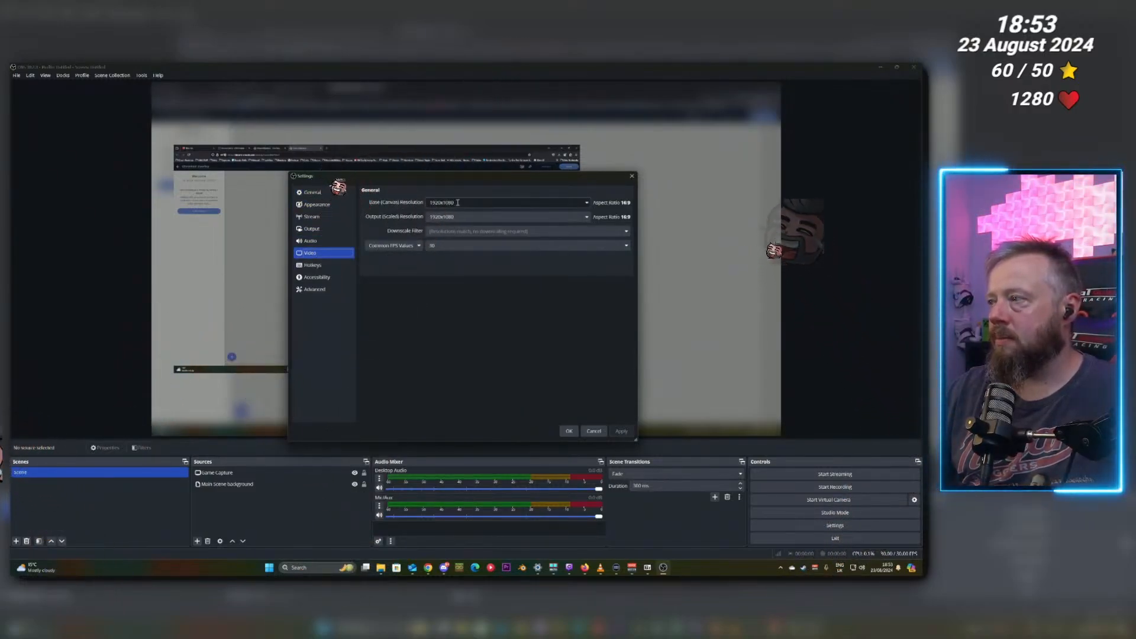
click(602, 431)
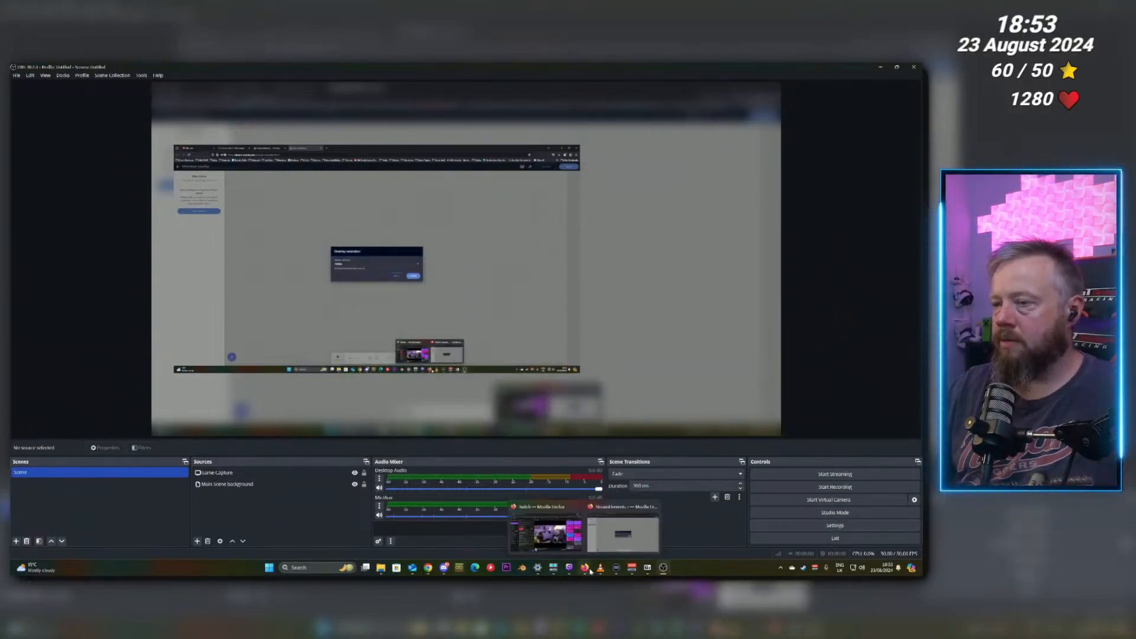
Return to the browser and start the new 1080p overlay.
click(609, 539)
click(554, 357)
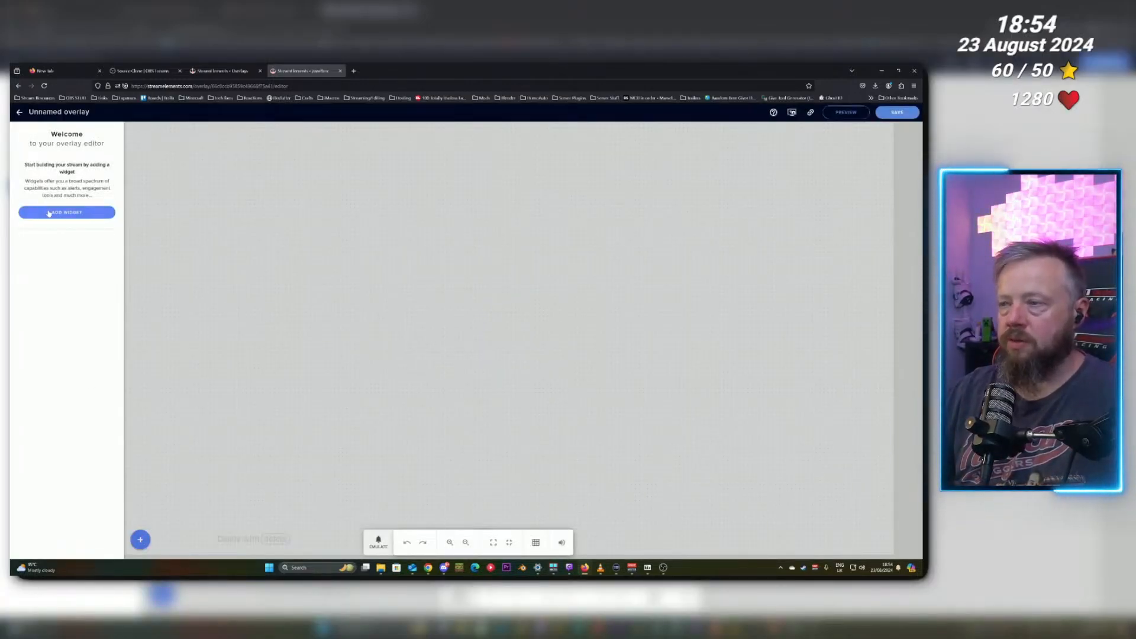
Add a stream chat widget from the Stream tools widgets to the overlay.
click(139, 540)
mouse_move(166, 513)
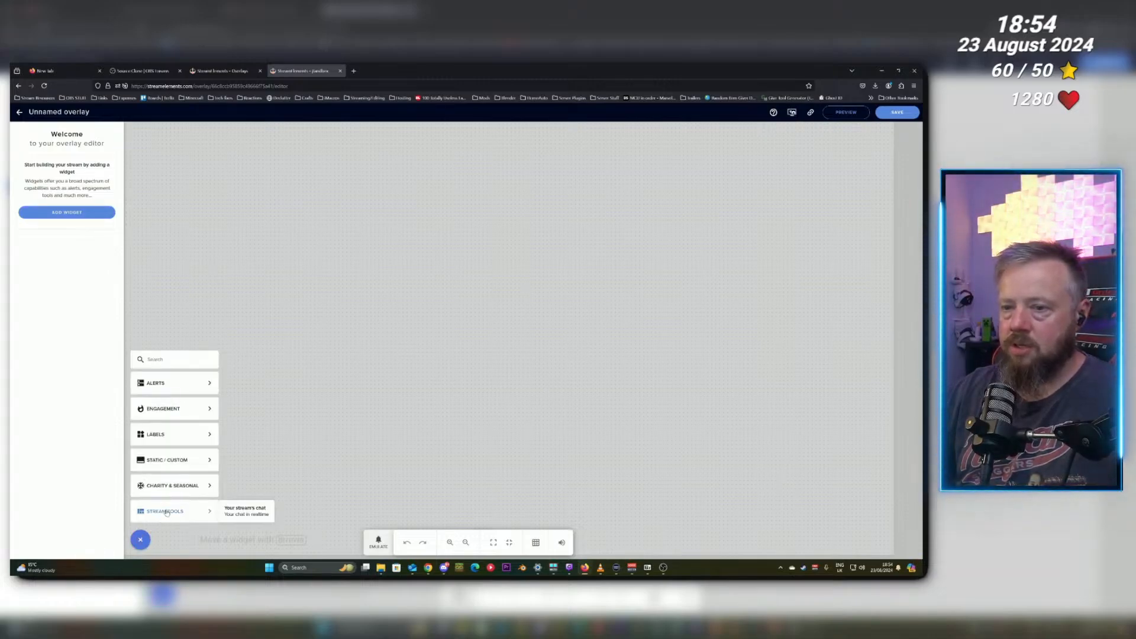
click(245, 511)
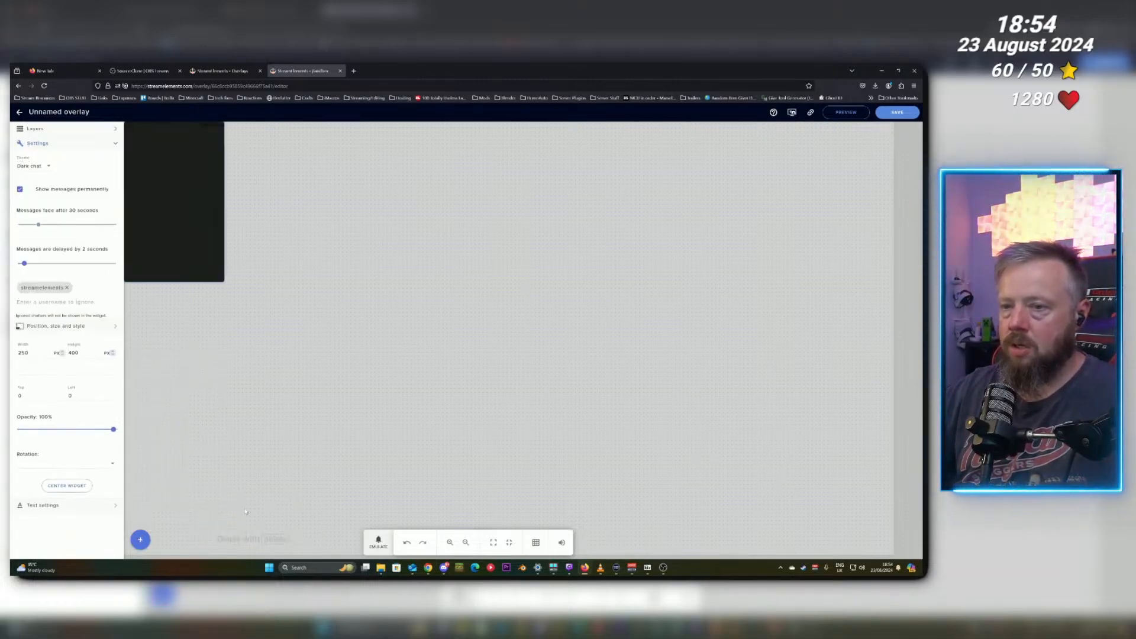
Move the chat widget and enlarge it on the overlay canvas.
drag(177, 215, 207, 249)
drag(254, 313, 299, 354)
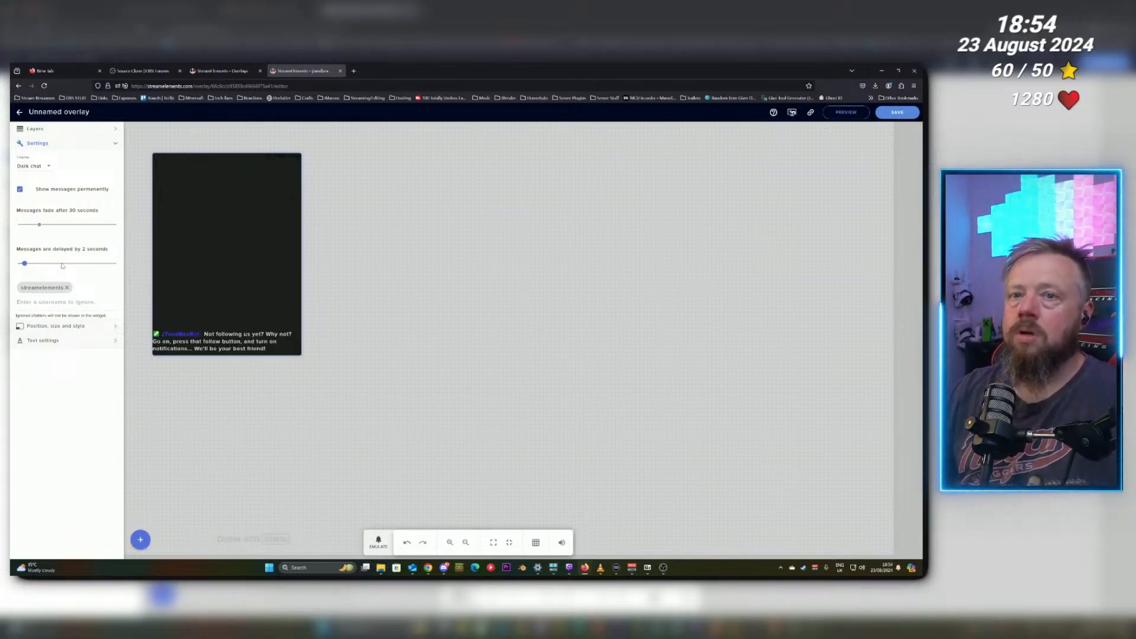
Switch the chat widget theme to Custom and set its background colour to rgba(255, 255, 255, 0.85).
click(39, 167)
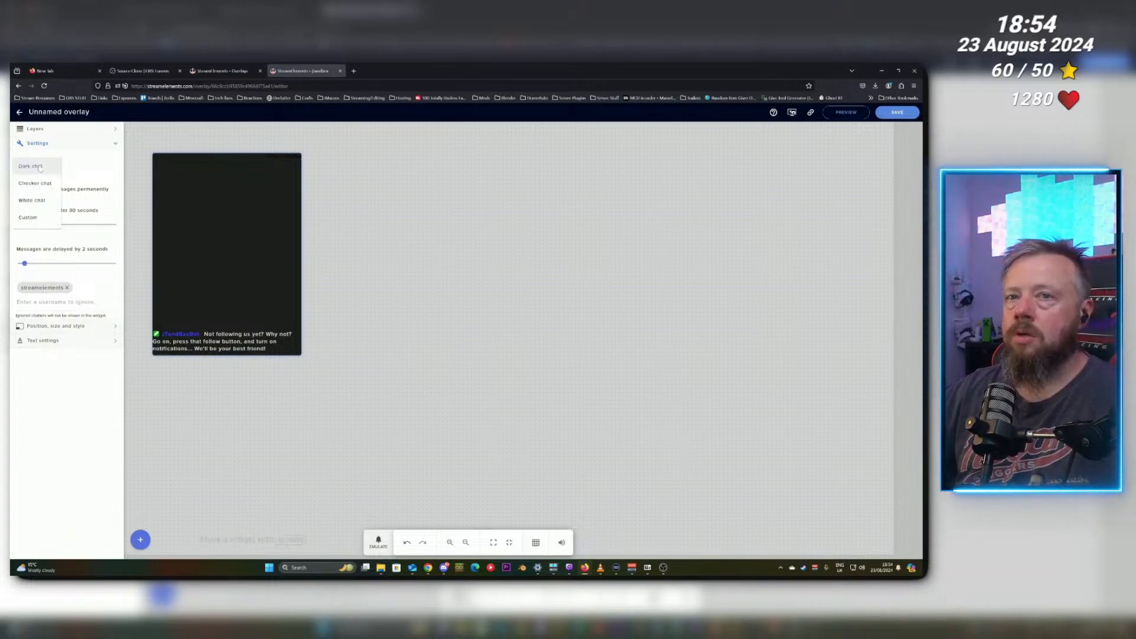
click(38, 219)
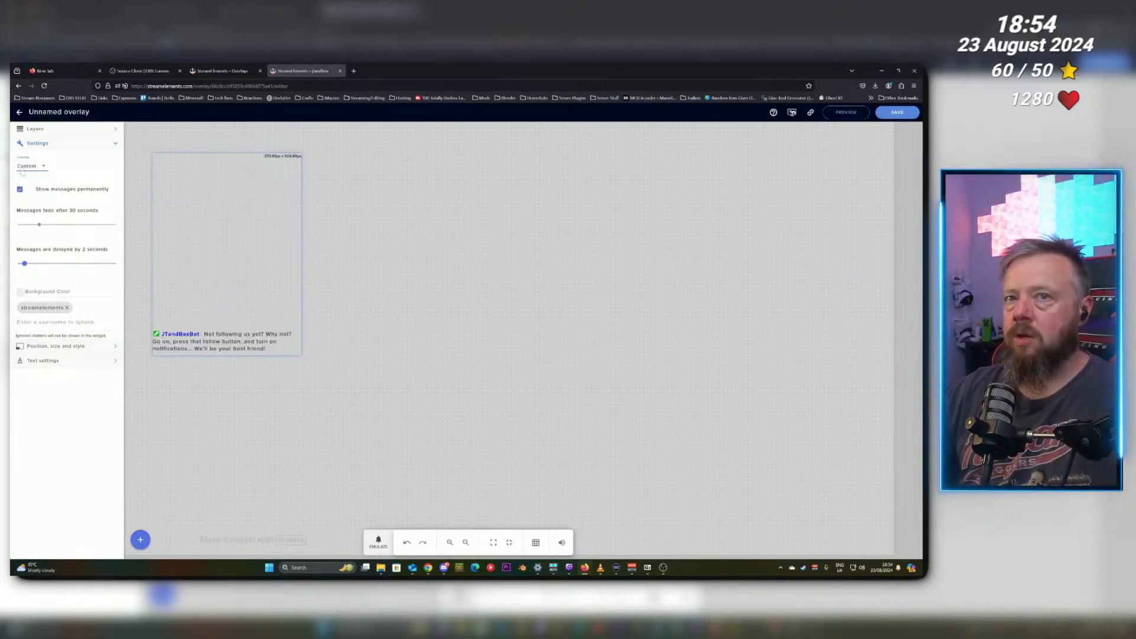
click(21, 292)
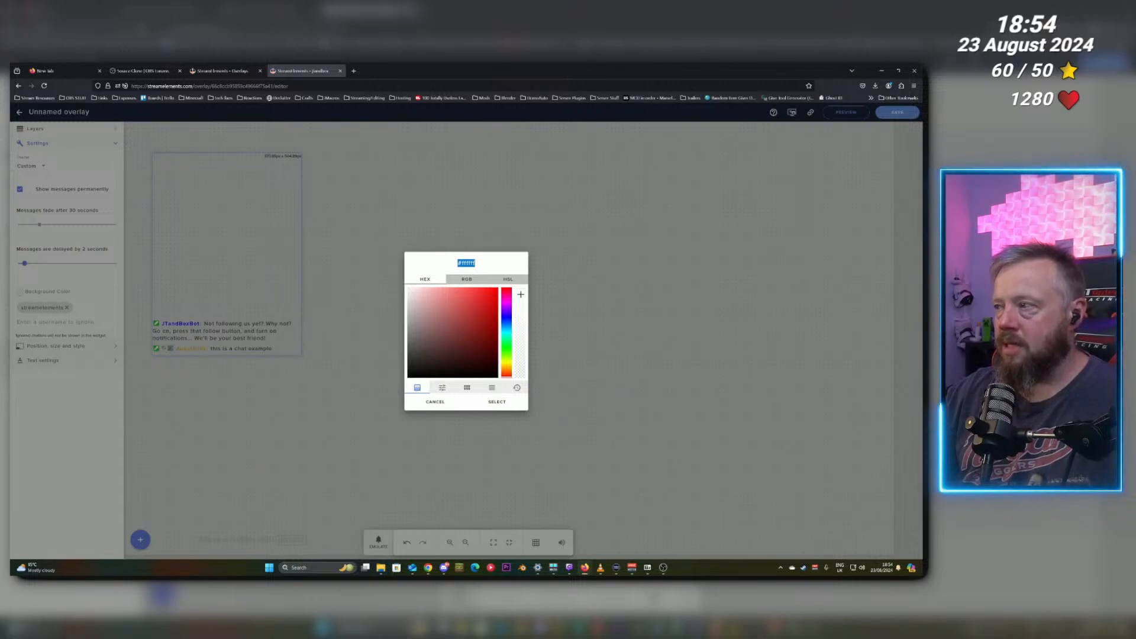
click(521, 294)
mouse_move(520, 292)
mouse_down()
mouse_move(520, 343)
mouse_move(520, 302)
mouse_up()
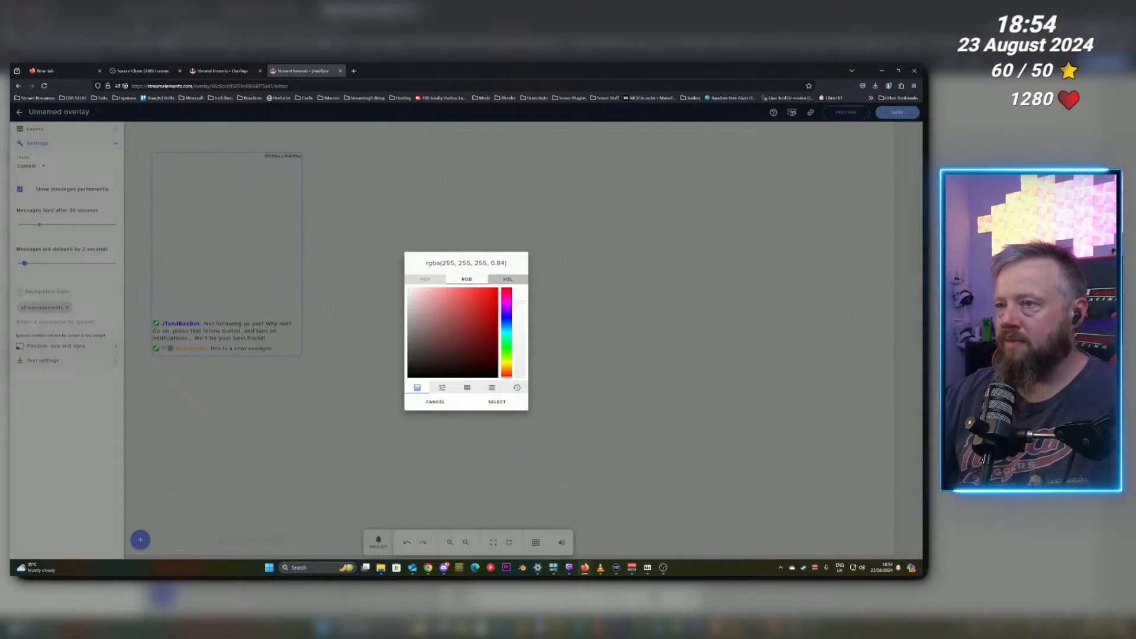
click(496, 402)
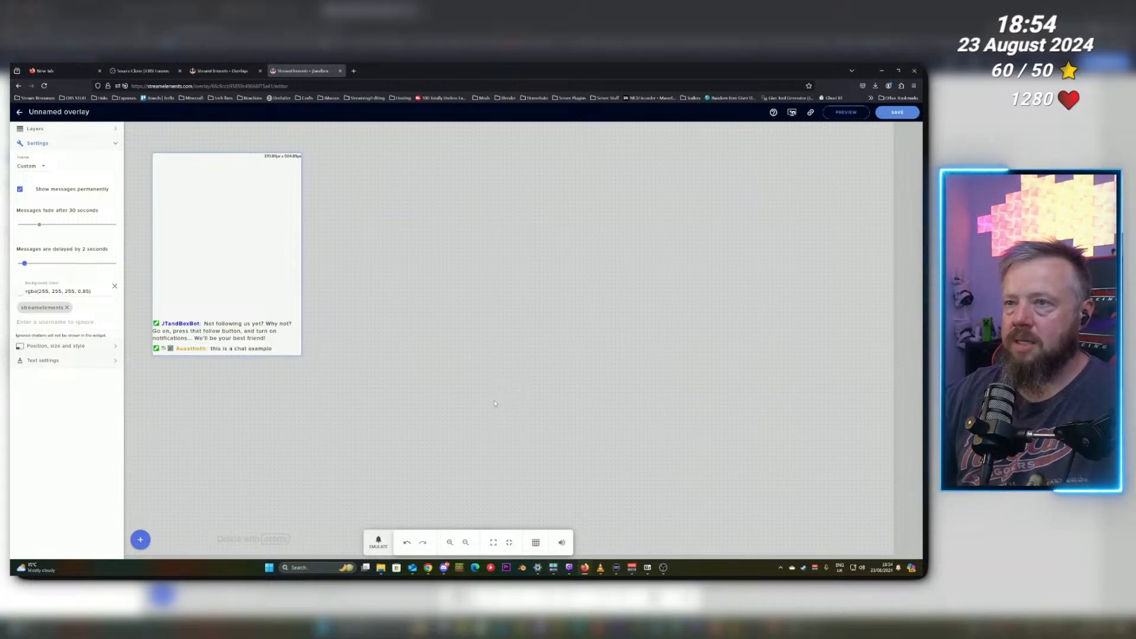
Rename the overlay as Chat Window and save it.
click(118, 112)
key(ctrl+a)
text(Ch)
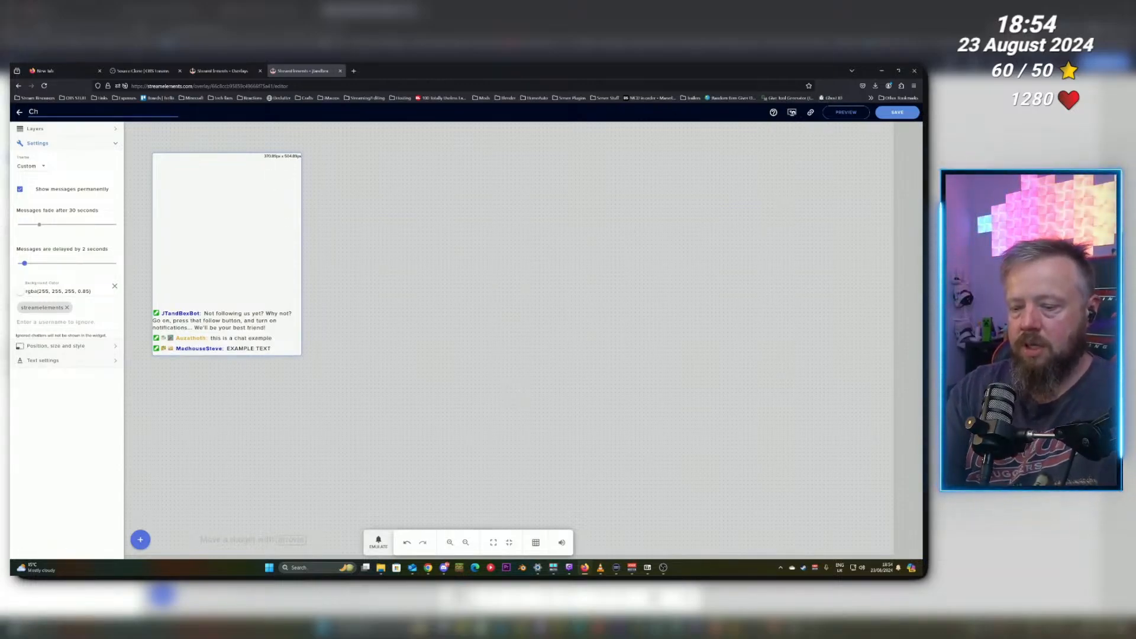
text(at Window)
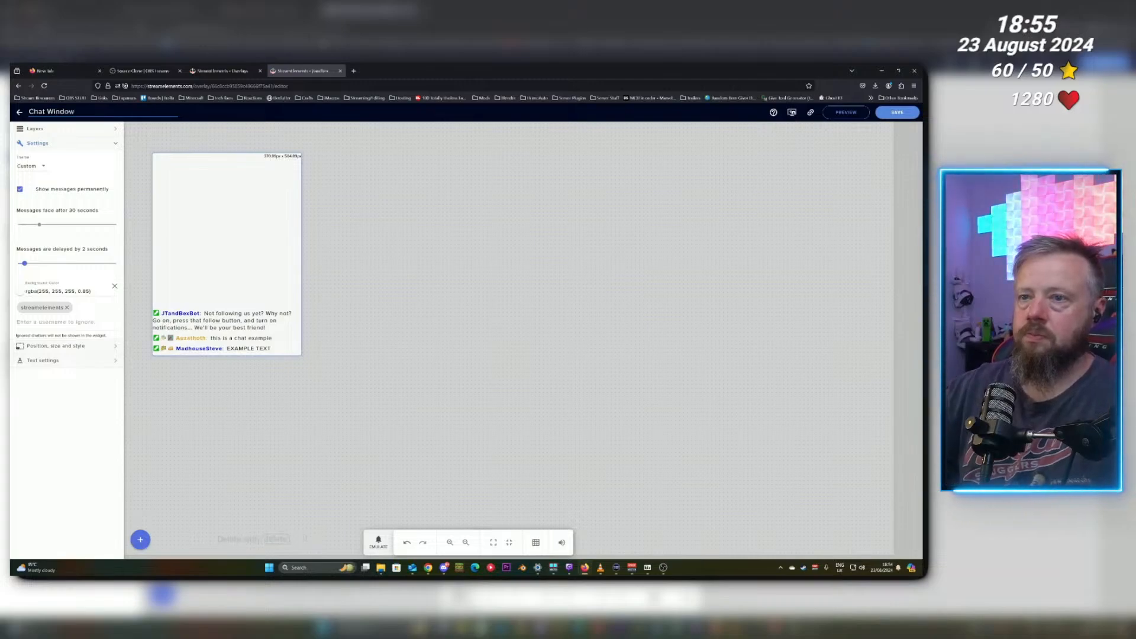
click(888, 116)
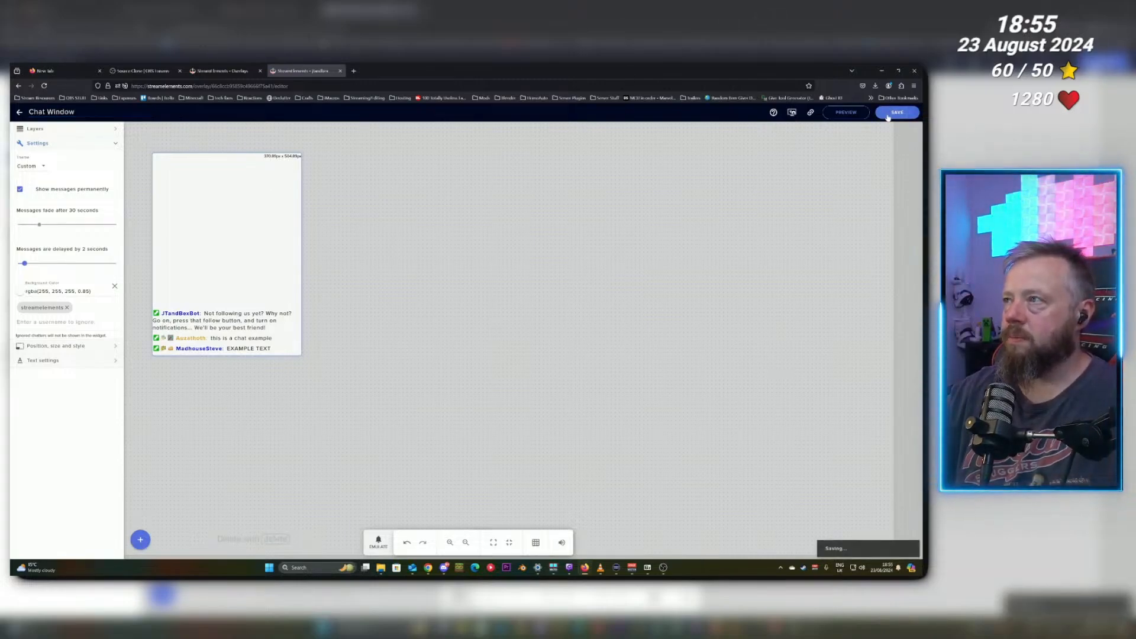
Copy the overlay's link, switch to OBS, and add a new Browser source named Chat Overlay.
click(810, 115)
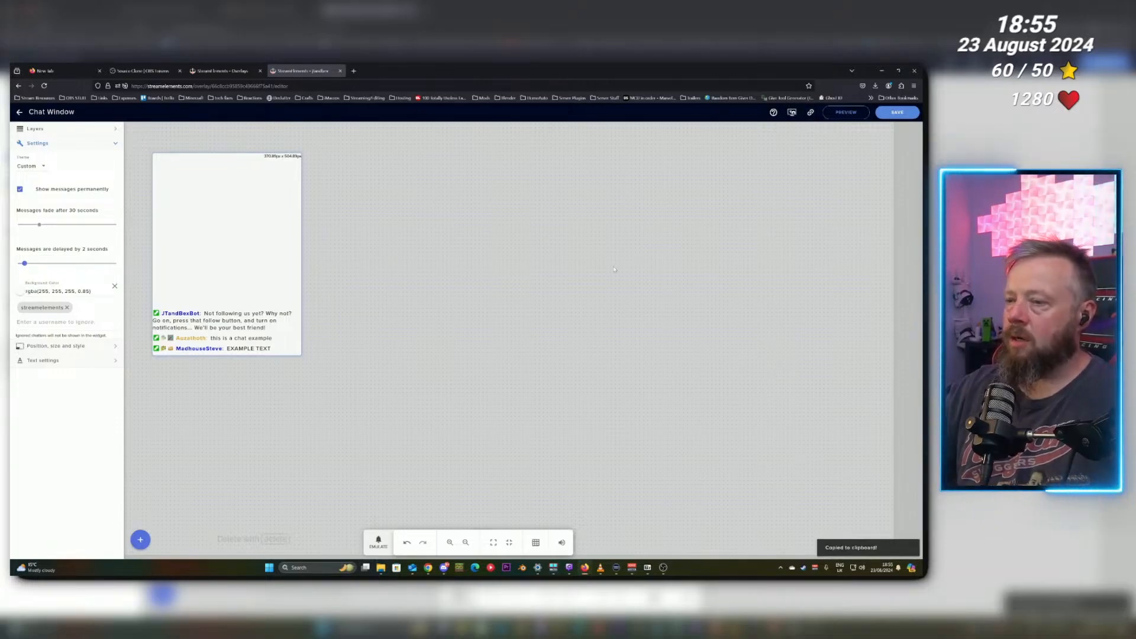
click(663, 568)
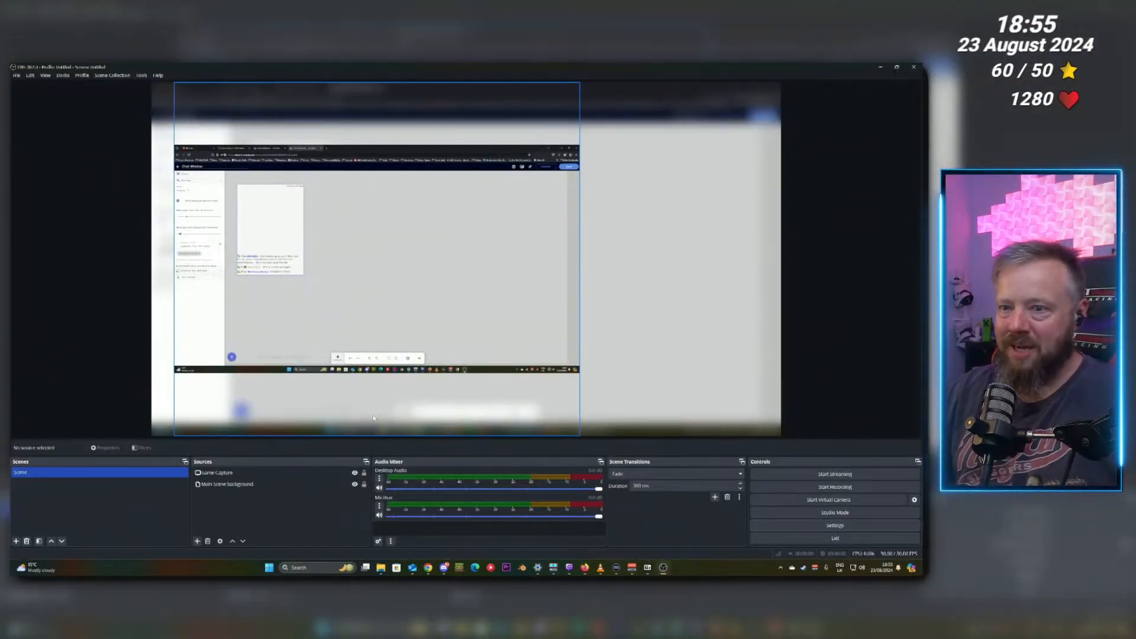
right_click(231, 507)
mouse_move(246, 510)
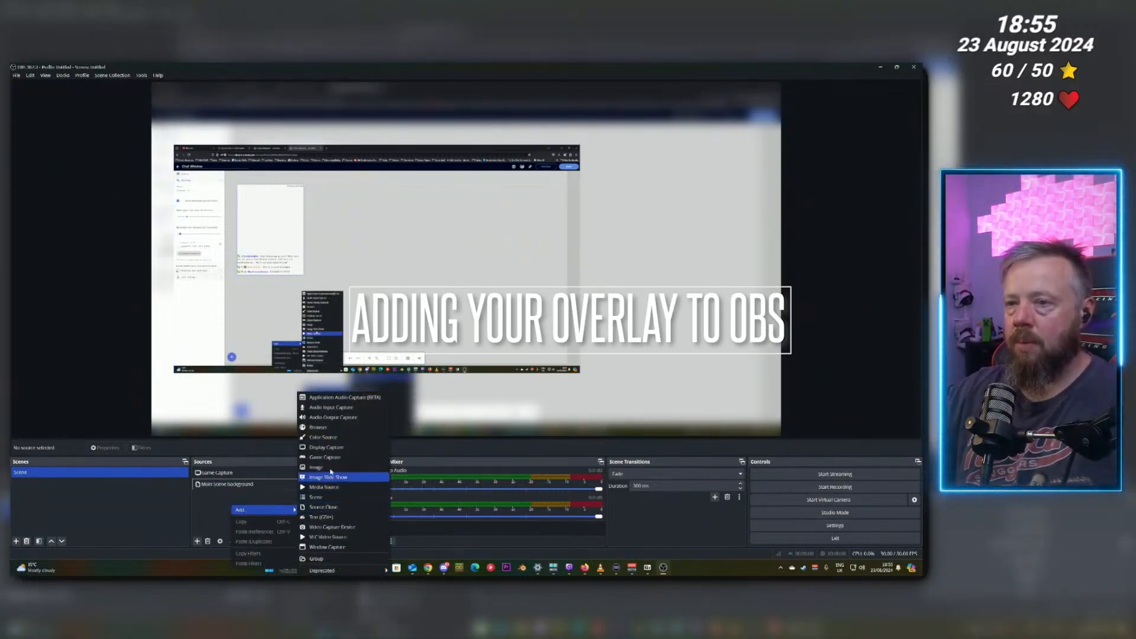
click(328, 430)
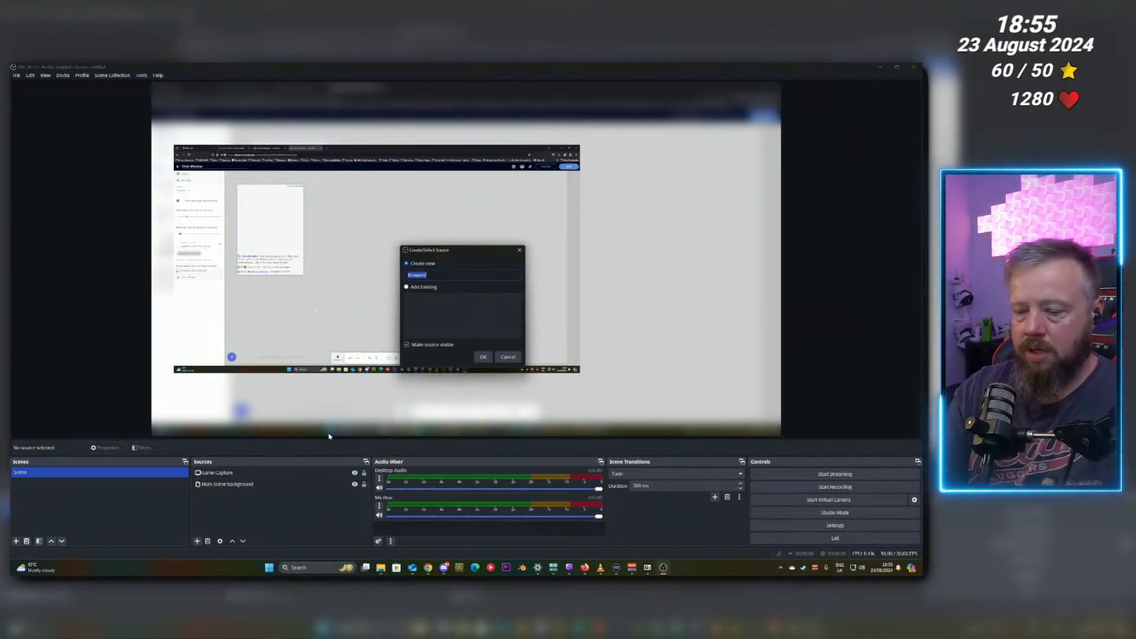
text(Chat Overlay)
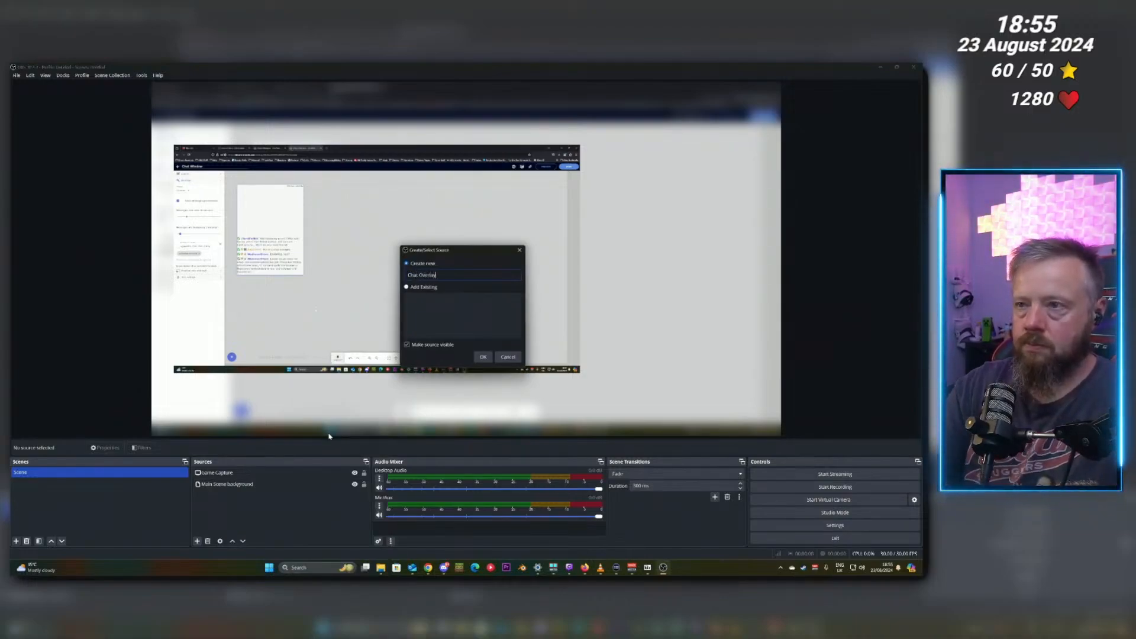
key(Return)
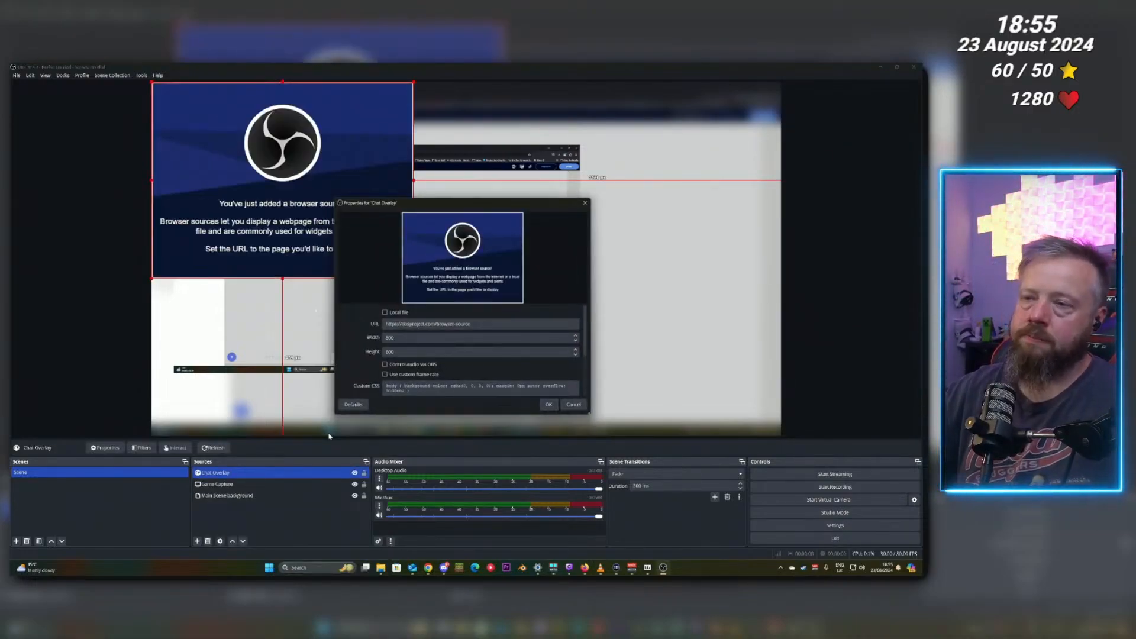
Paste the overlay link as the browser source URL and set its size to 1920 by 1080.
drag(471, 323, 361, 325)
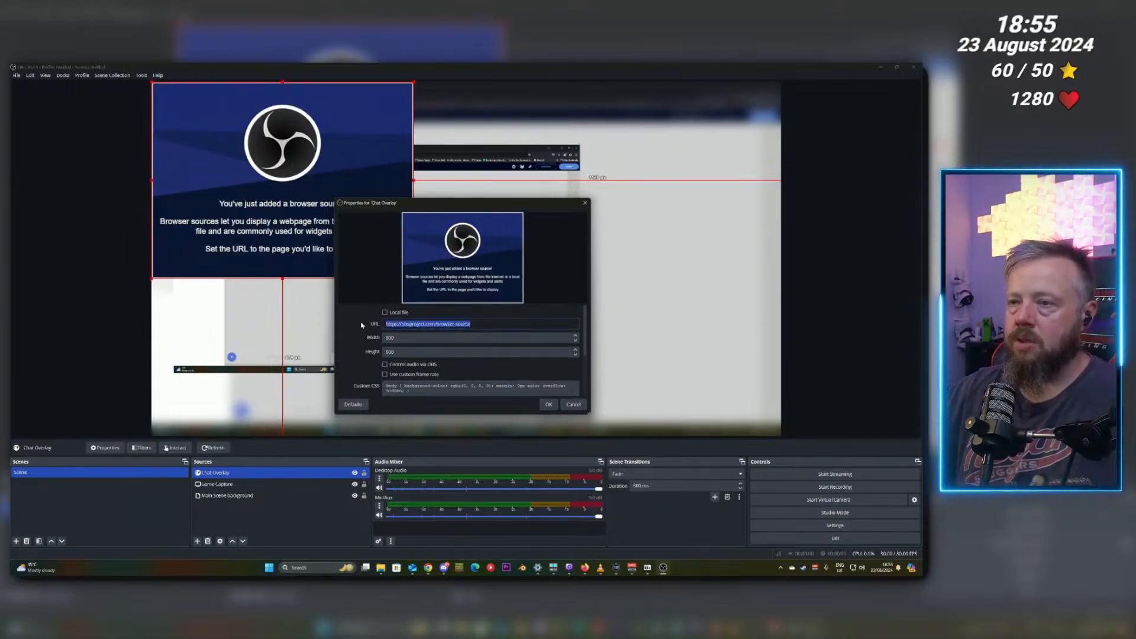
key(ctrl+v)
key(Tab)
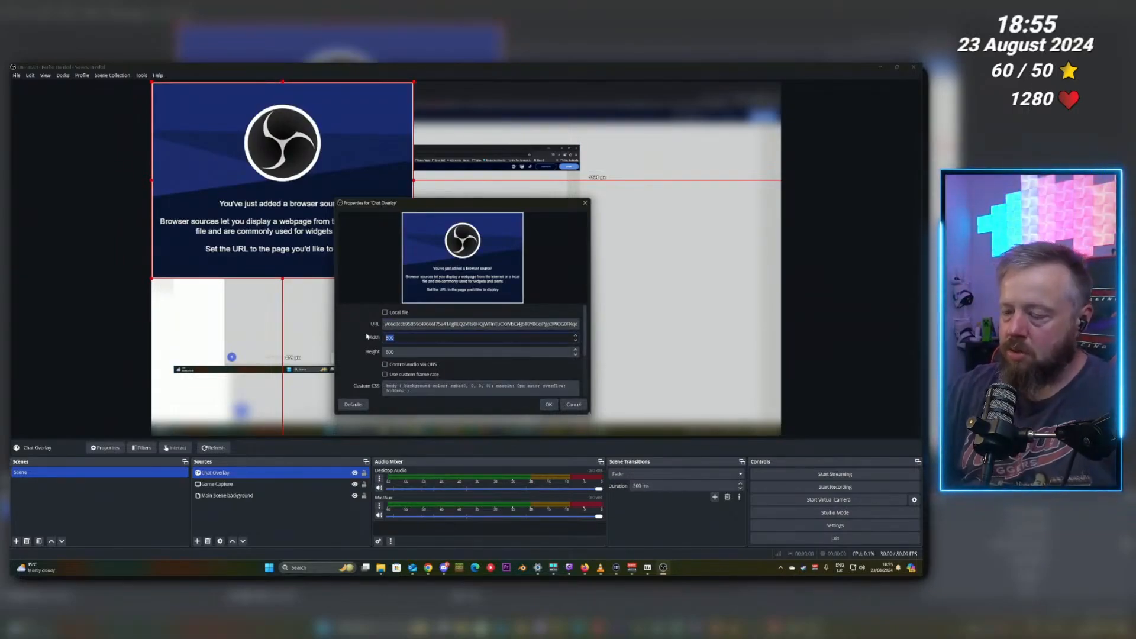
text(192)
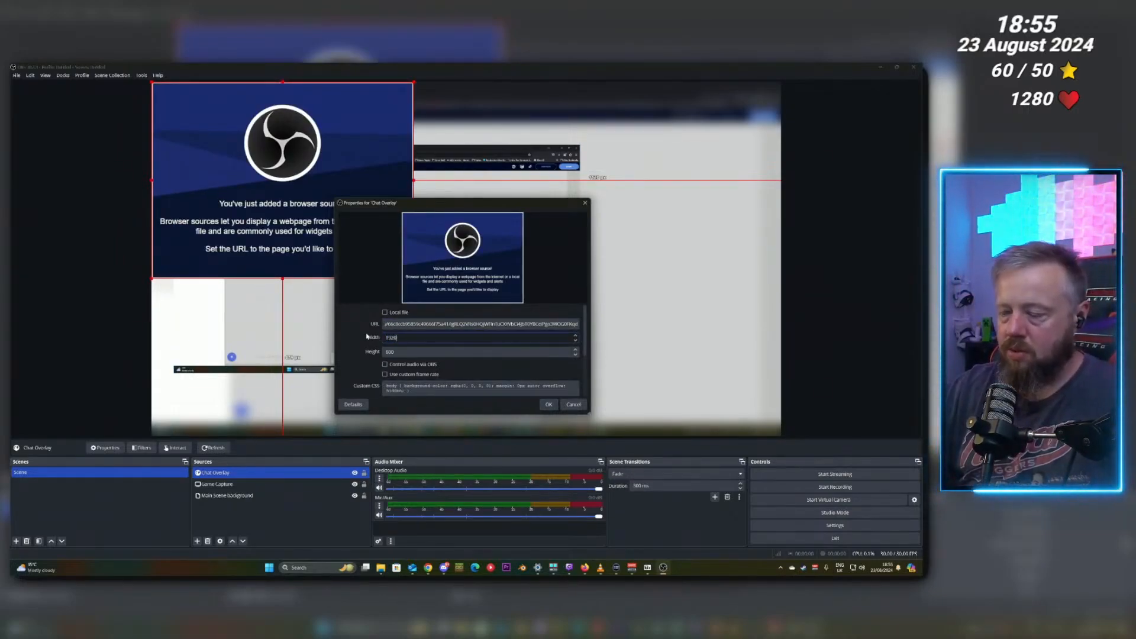
text(0)
key(Tab)
text(1)
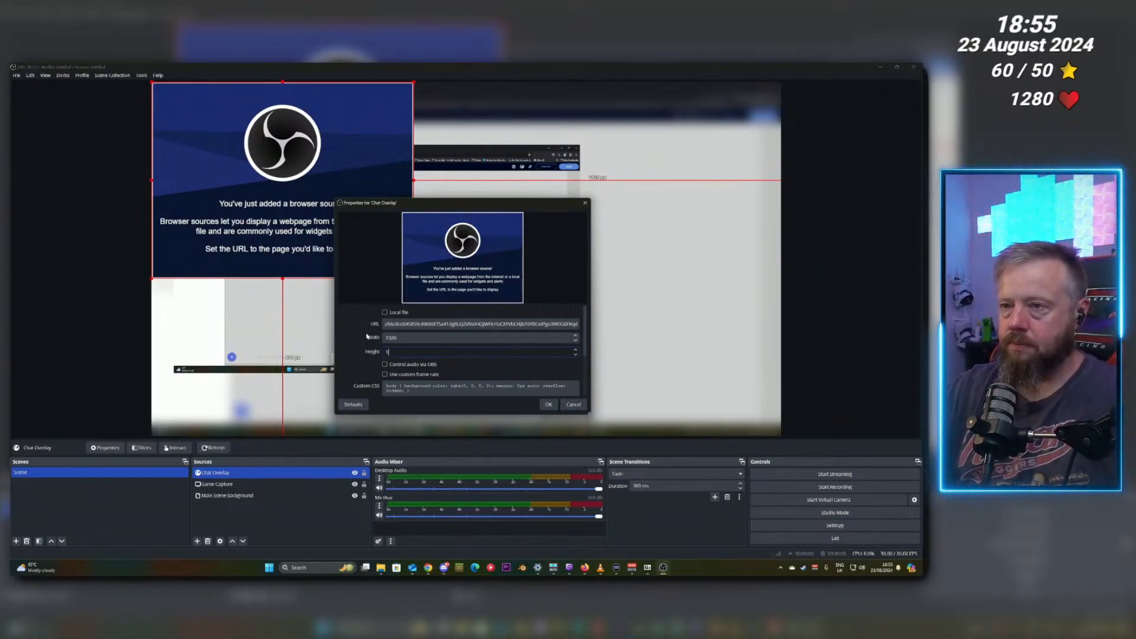
text(2080)
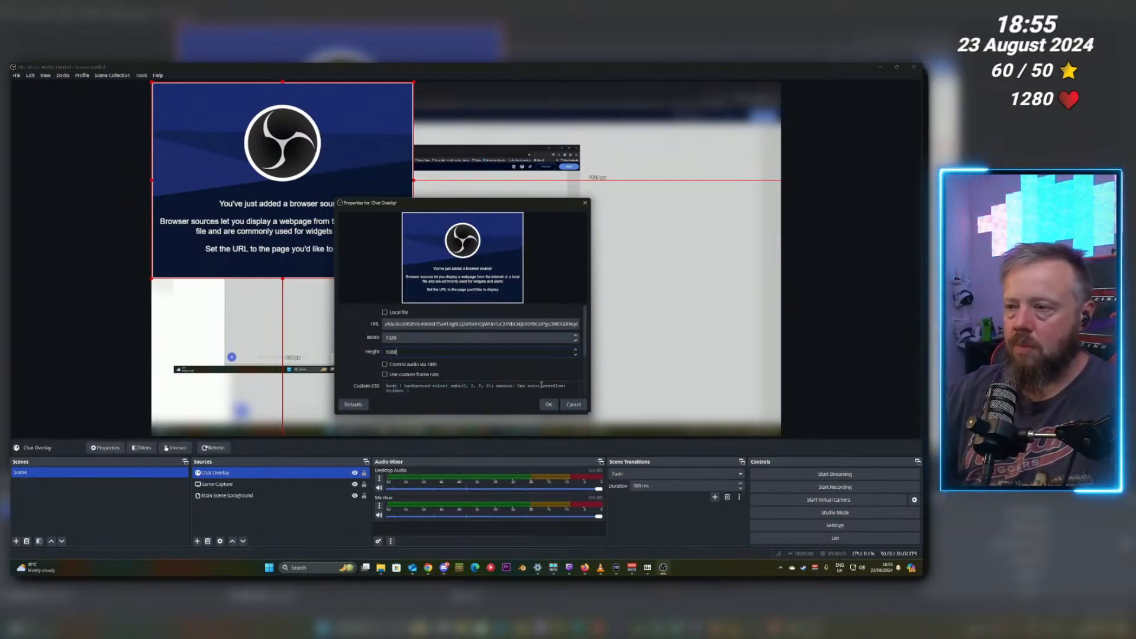
click(548, 405)
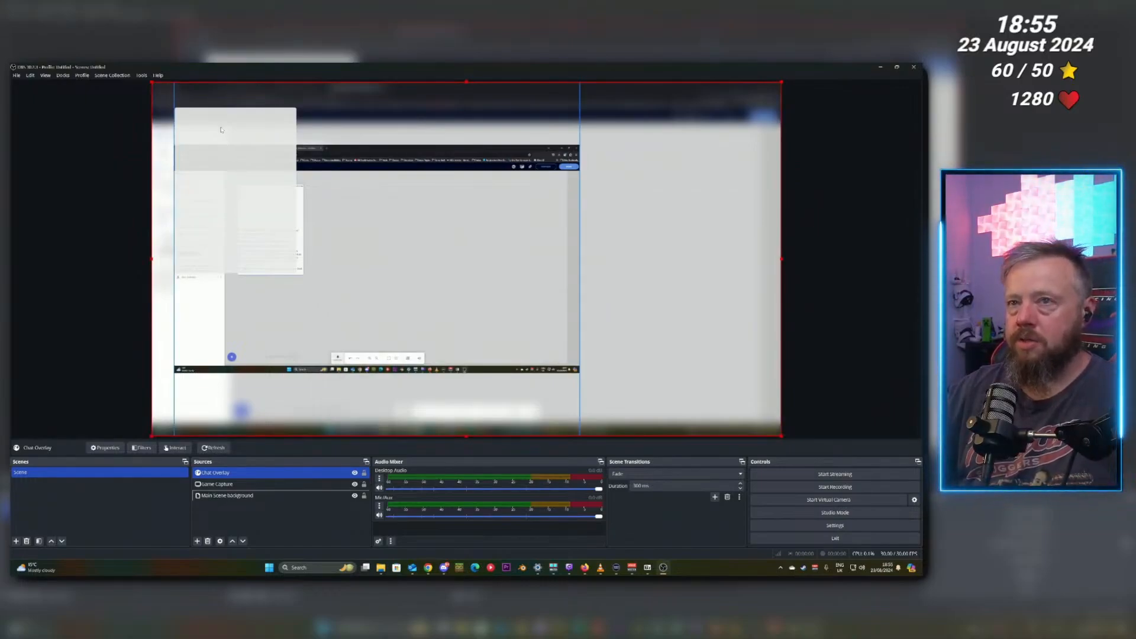
Crop the chat overlay source to the chat box, then move it to the canvas's right side and enlarge it.
mouse_move(200, 121)
mouse_down()
mouse_move(219, 118)
mouse_move(214, 128)
mouse_up()
drag(172, 259, 196, 259)
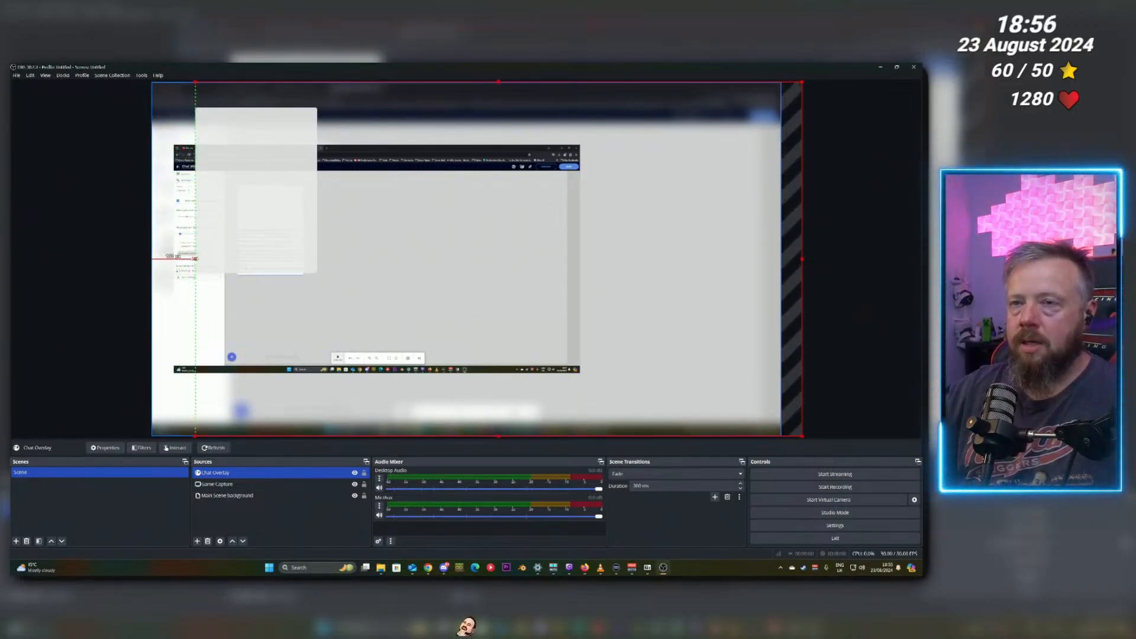
drag(803, 258, 322, 259)
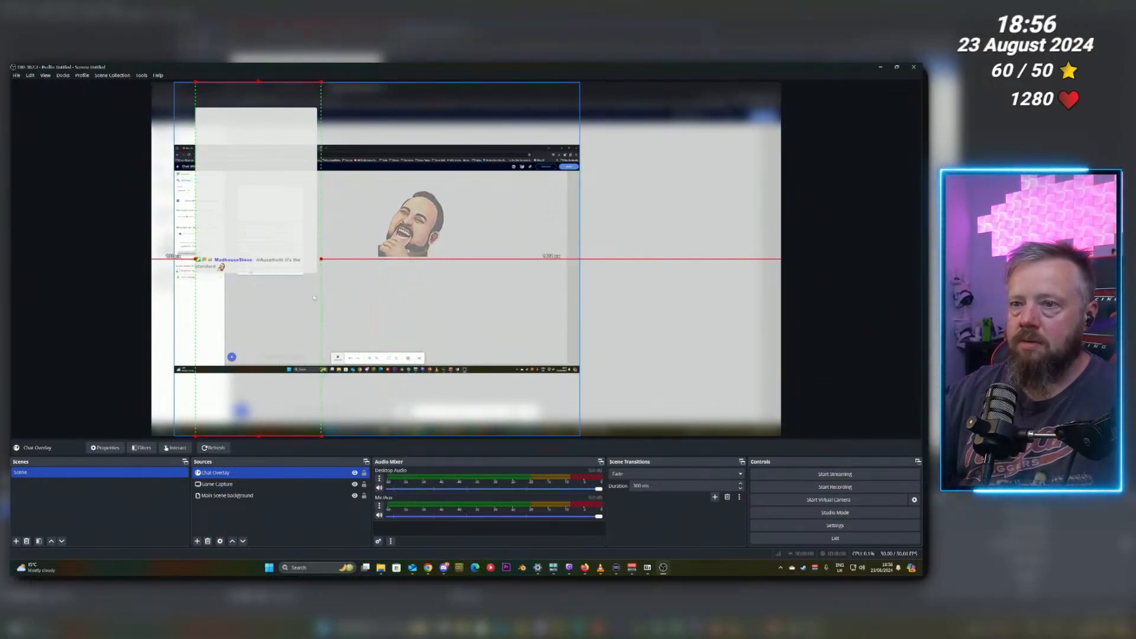
drag(258, 436, 257, 277)
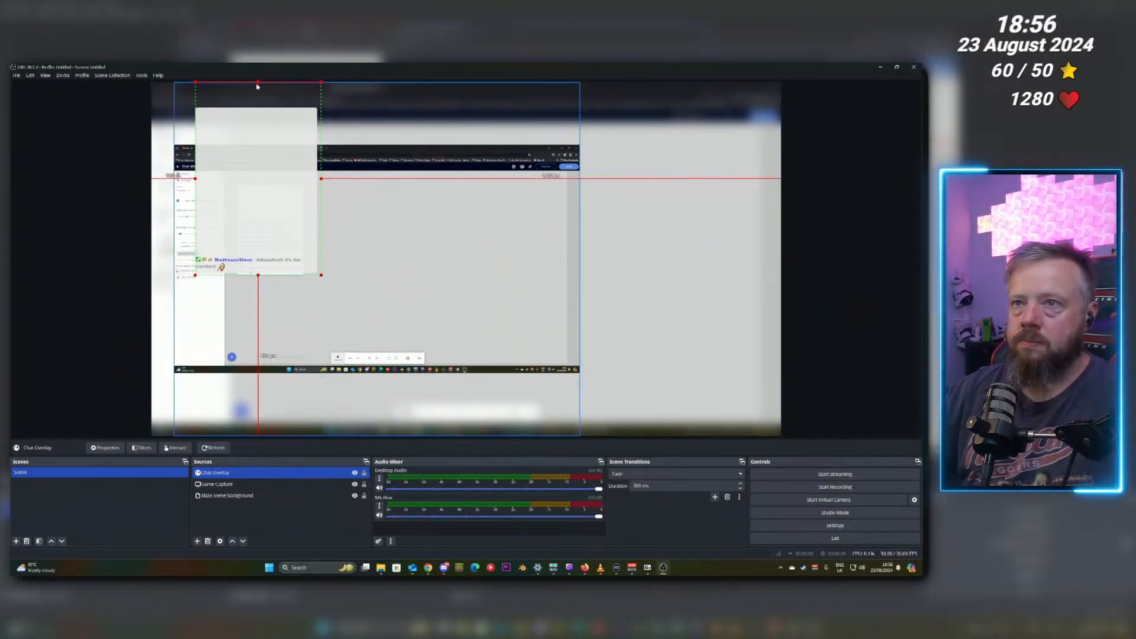
drag(257, 83, 677, 187)
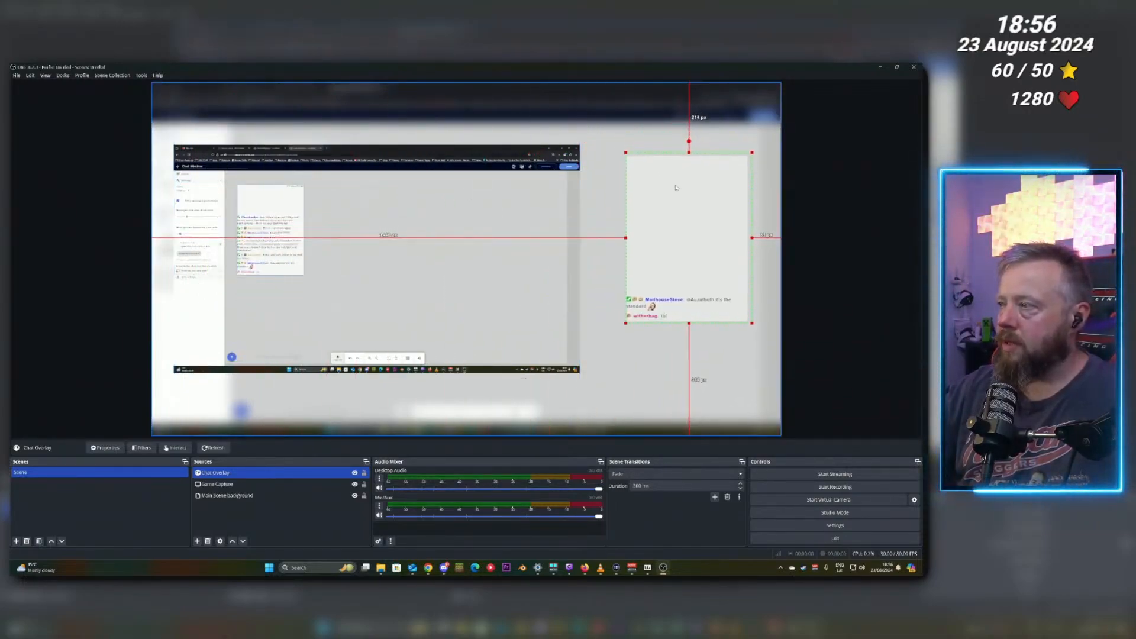
drag(685, 269, 654, 258)
drag(721, 313, 745, 370)
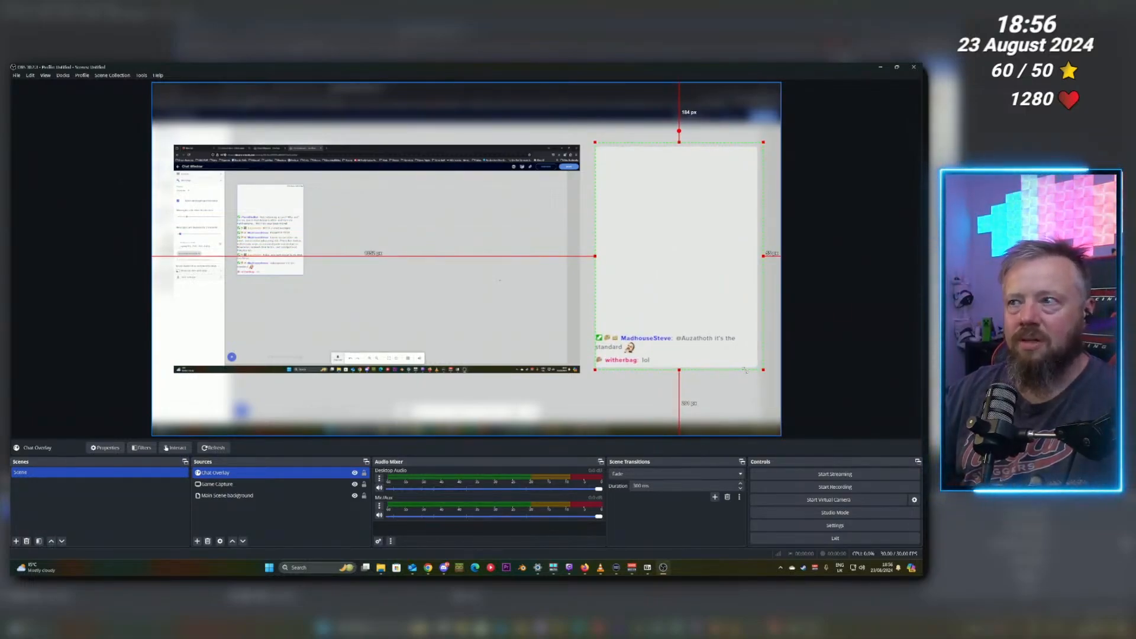
click(839, 392)
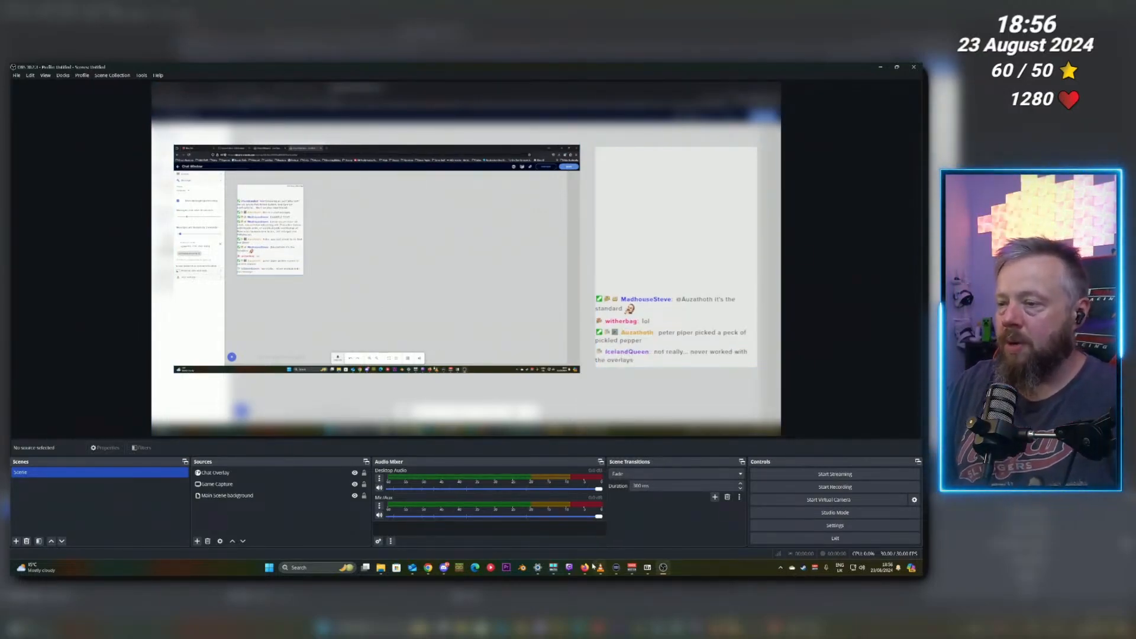
Back in the browser, leave the chat overlay and create another new overlay at 1080p.
mouse_move(584, 568)
click(597, 542)
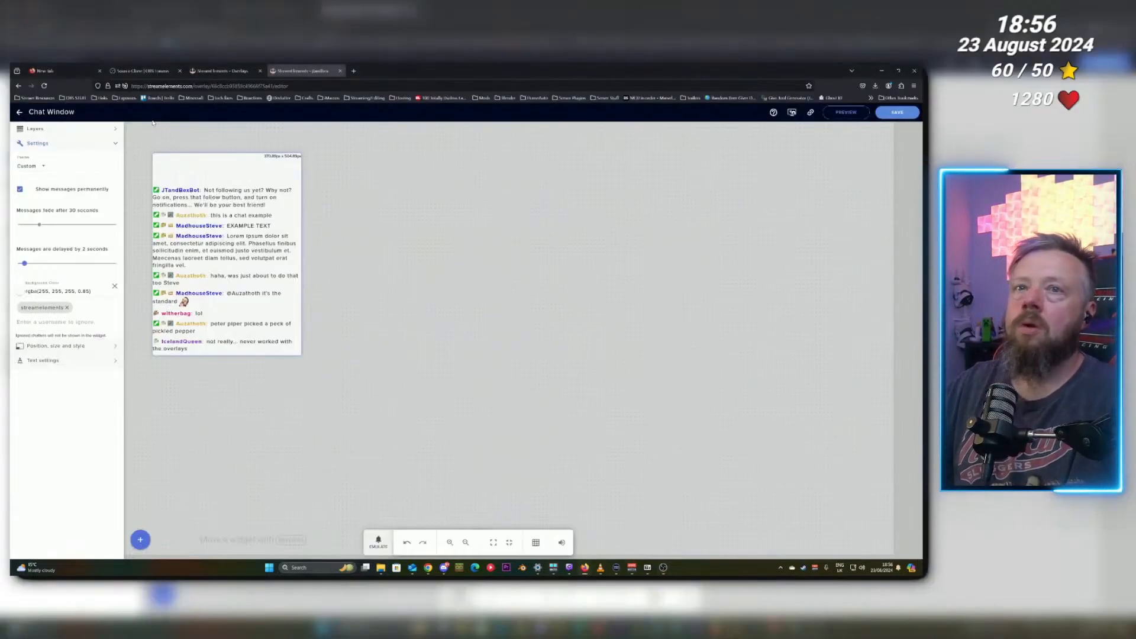
click(19, 113)
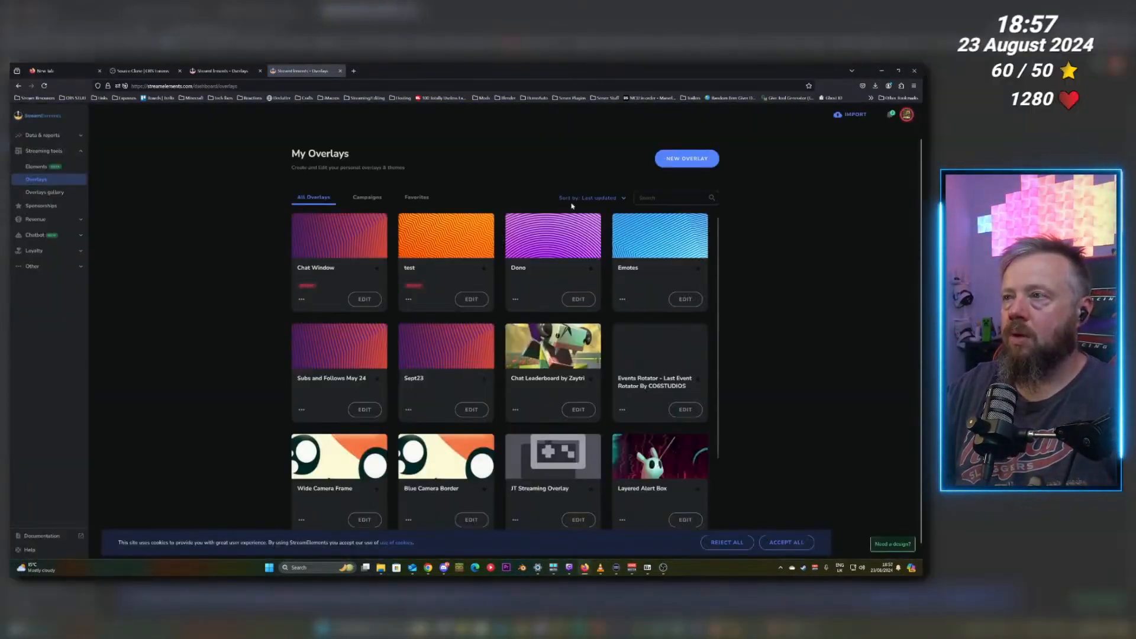
click(670, 168)
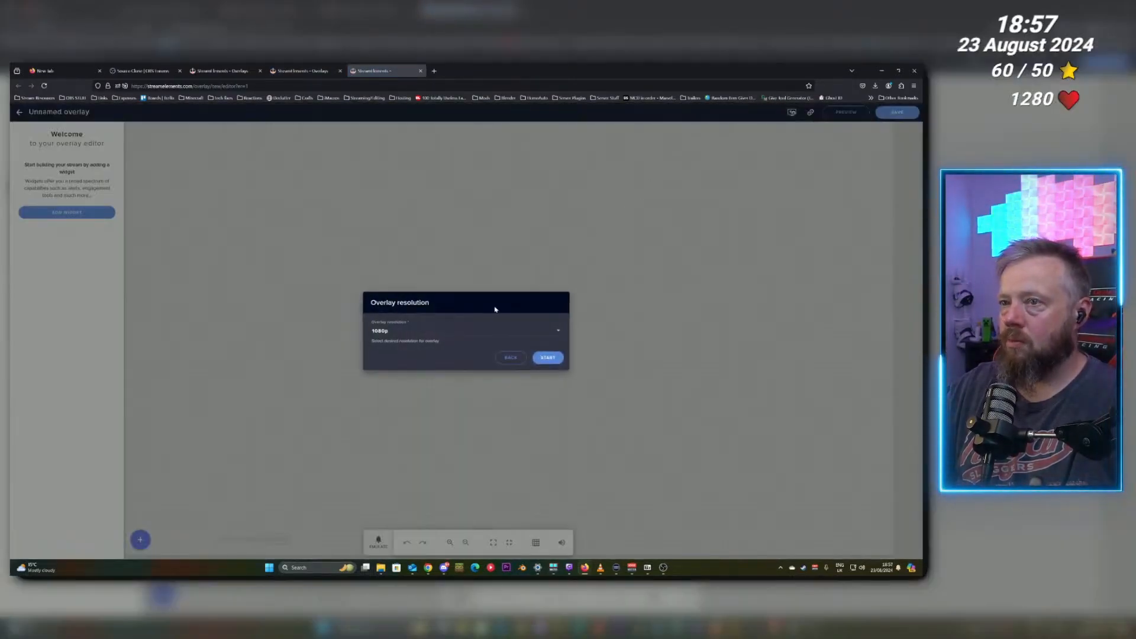
click(548, 358)
Add a Total followers label widget to the new overlay and nudge it slightly on the canvas.
click(140, 540)
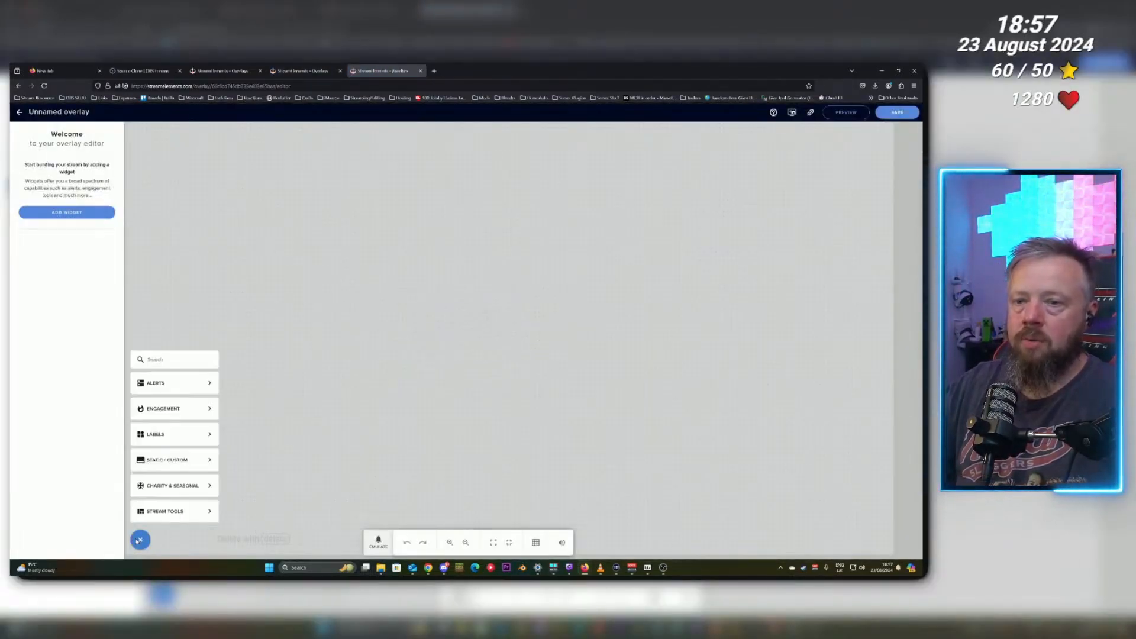
mouse_move(168, 388)
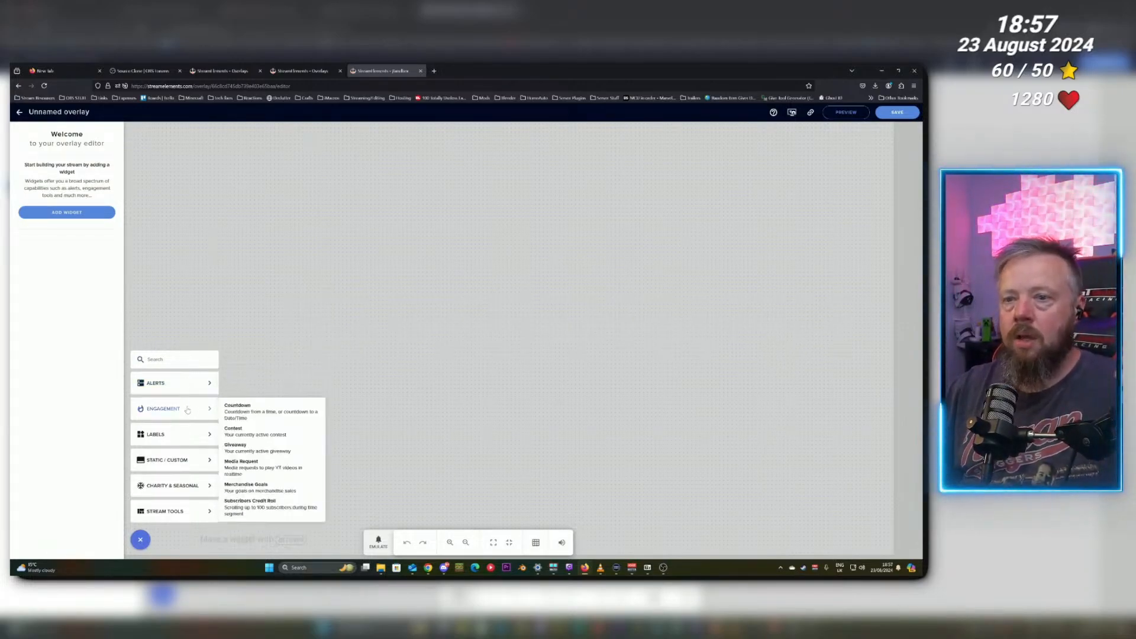
mouse_move(184, 432)
mouse_move(256, 432)
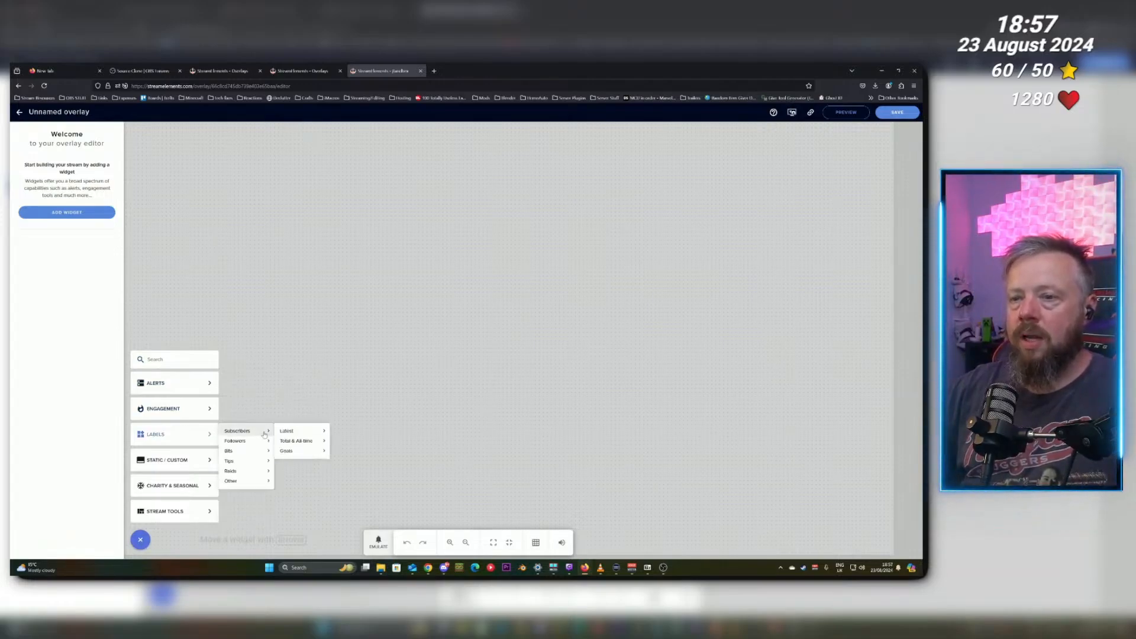
mouse_move(297, 431)
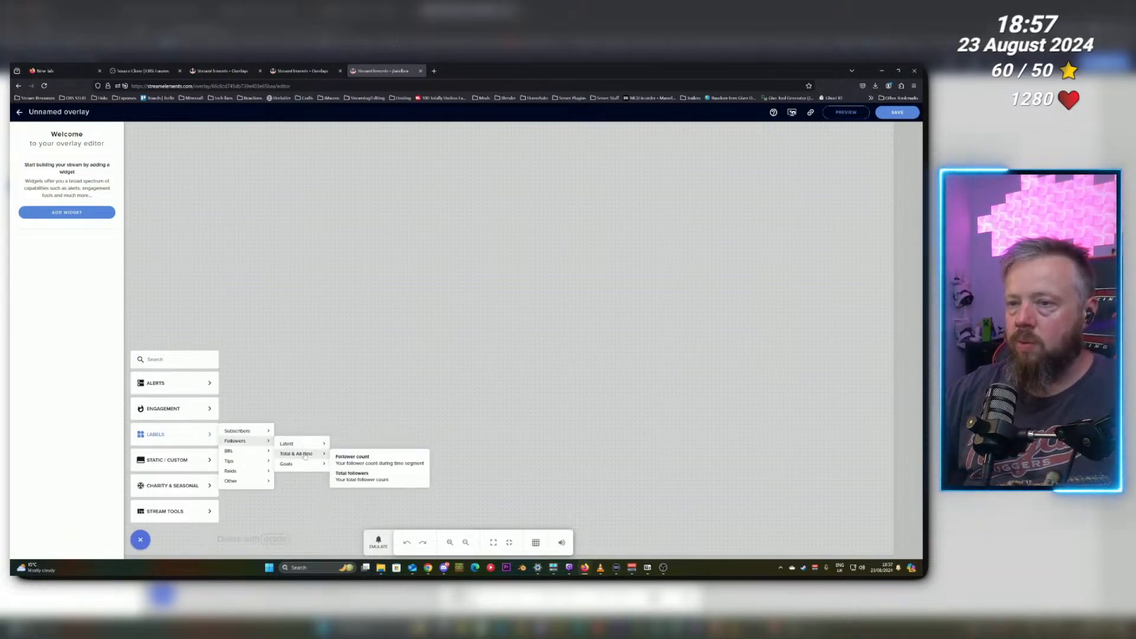
click(371, 478)
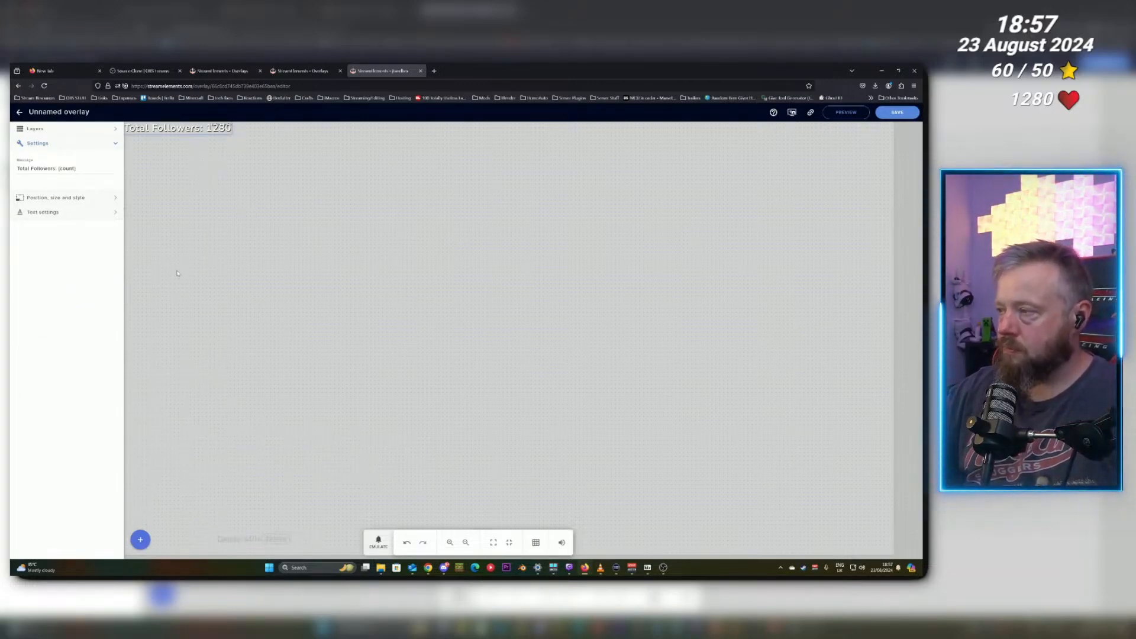
mouse_move(129, 129)
mouse_down()
mouse_move(245, 164)
mouse_move(477, 189)
mouse_move(130, 127)
mouse_move(148, 130)
mouse_up()
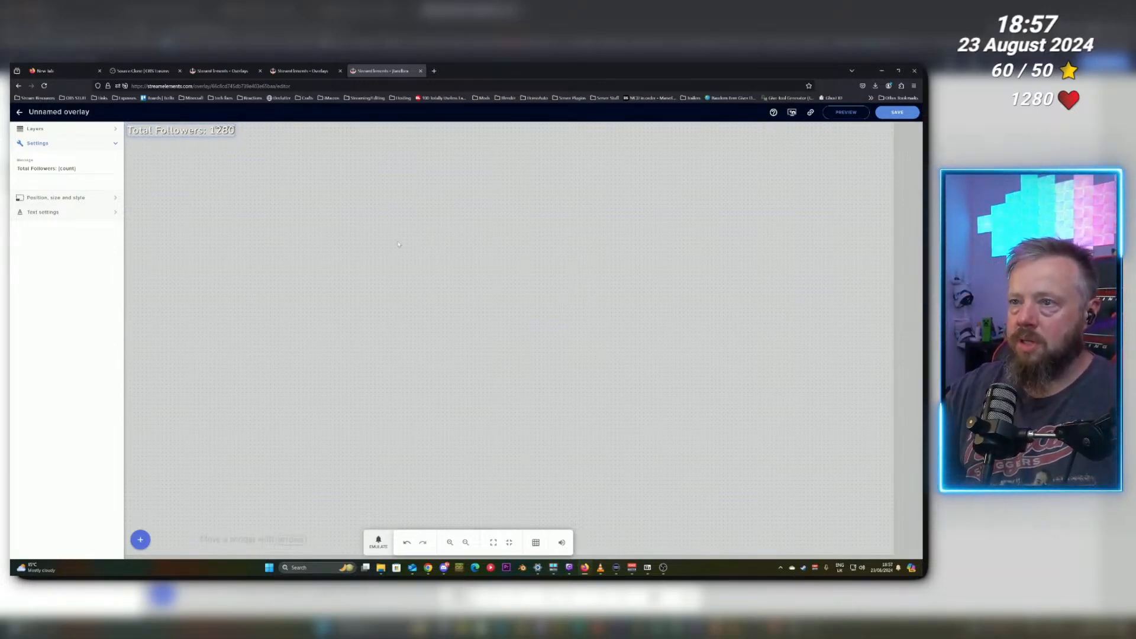
Move the Total followers label to the overlay's top-right corner and add an All-time Top Gifter label just beneath it.
drag(189, 129, 832, 137)
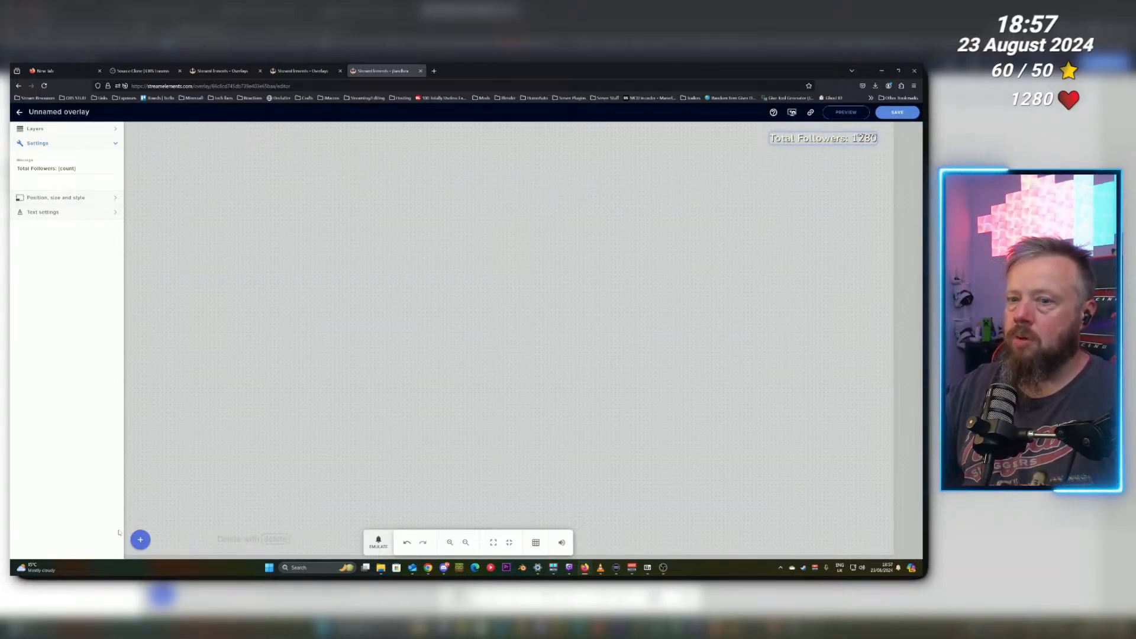
click(140, 541)
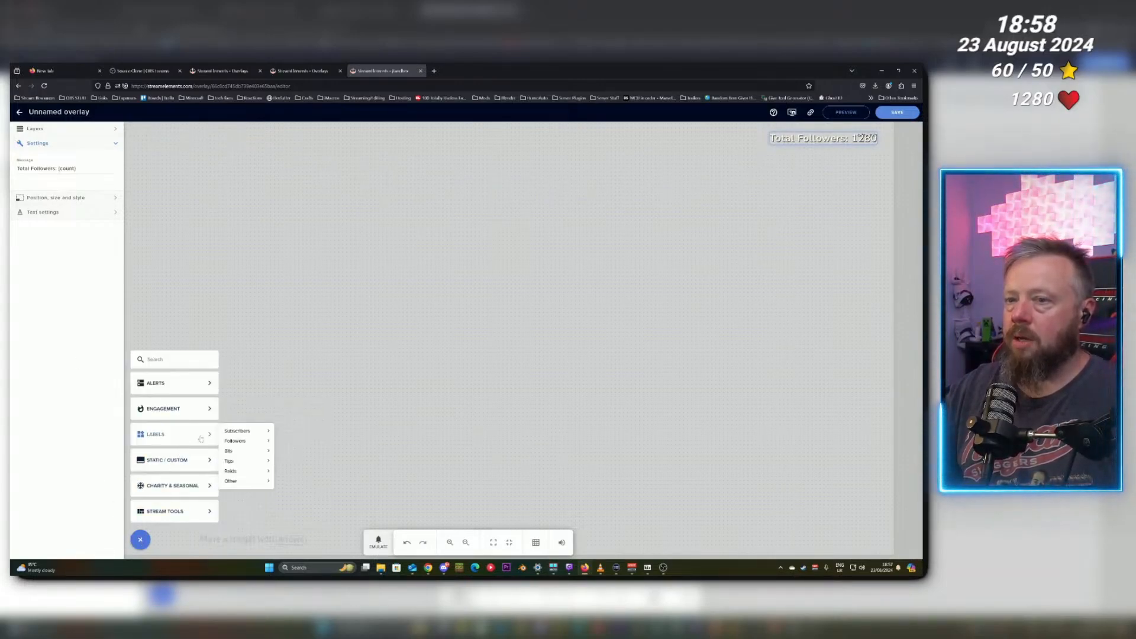
mouse_move(296, 441)
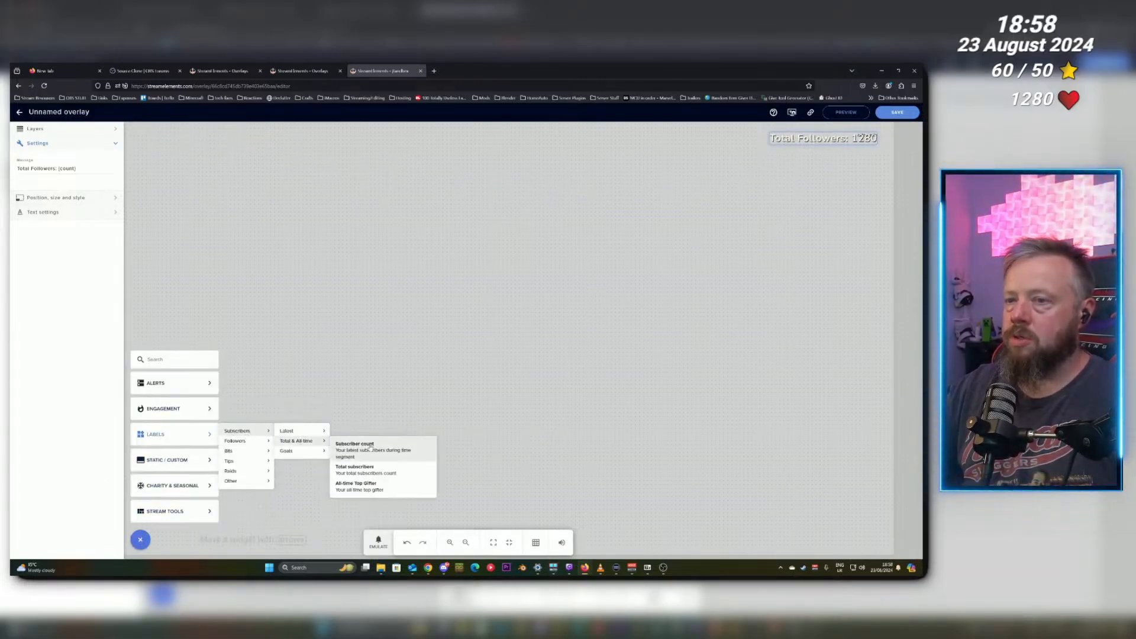
click(374, 490)
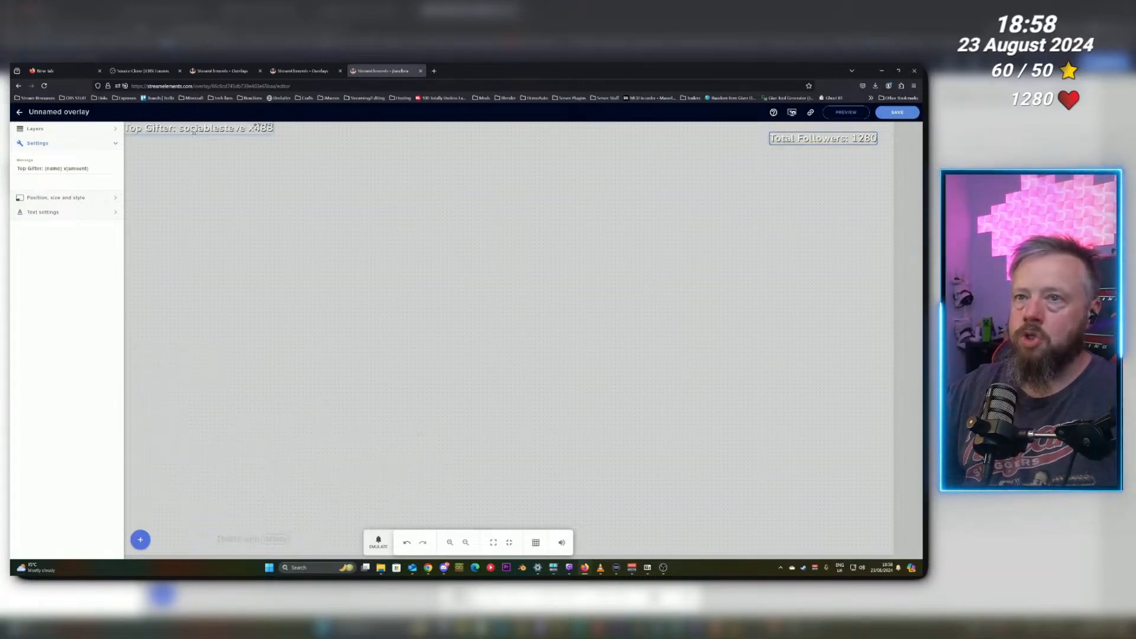
drag(195, 130, 799, 161)
click(787, 177)
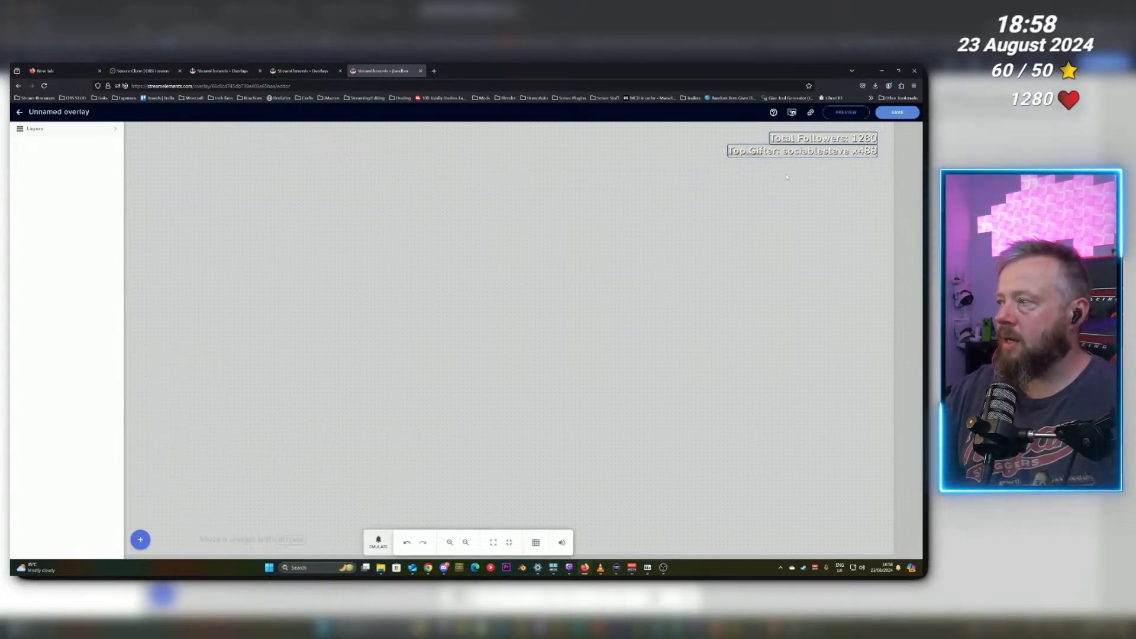
Save the overlay under the name Sample overlay and copy the overlay's link.
key(ctrl+s)
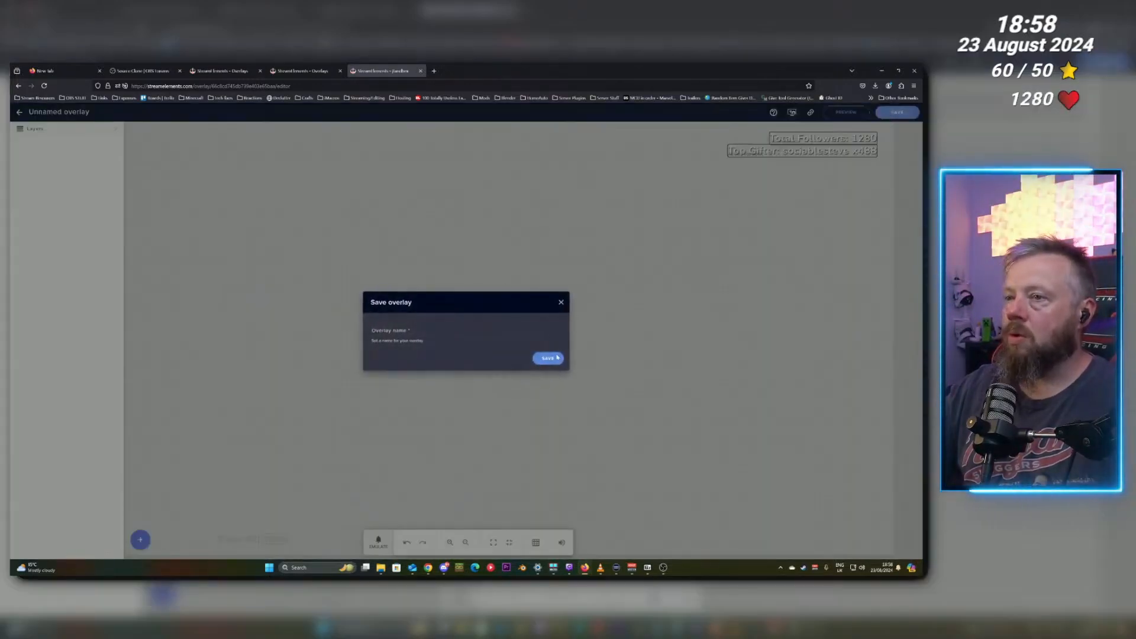
click(432, 335)
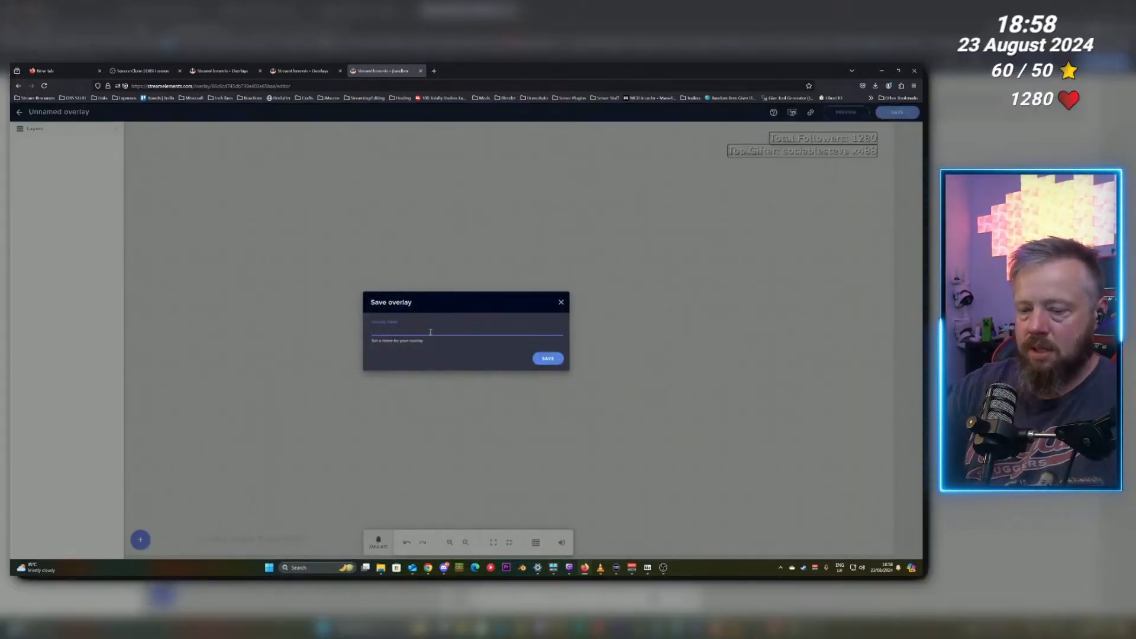
text(Sample overlay)
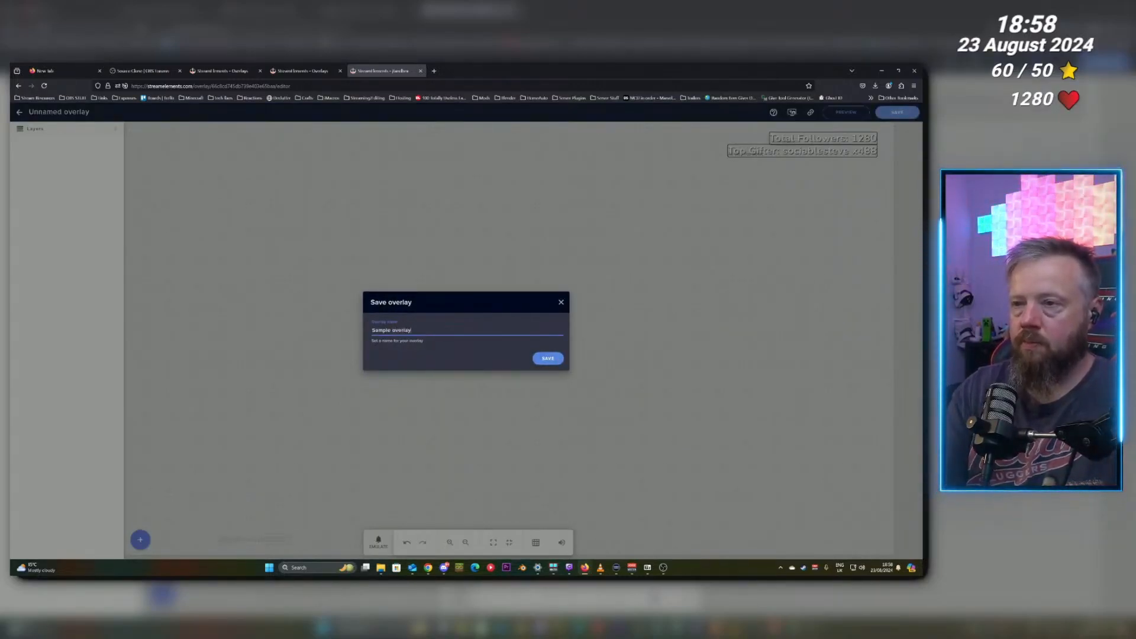
click(548, 358)
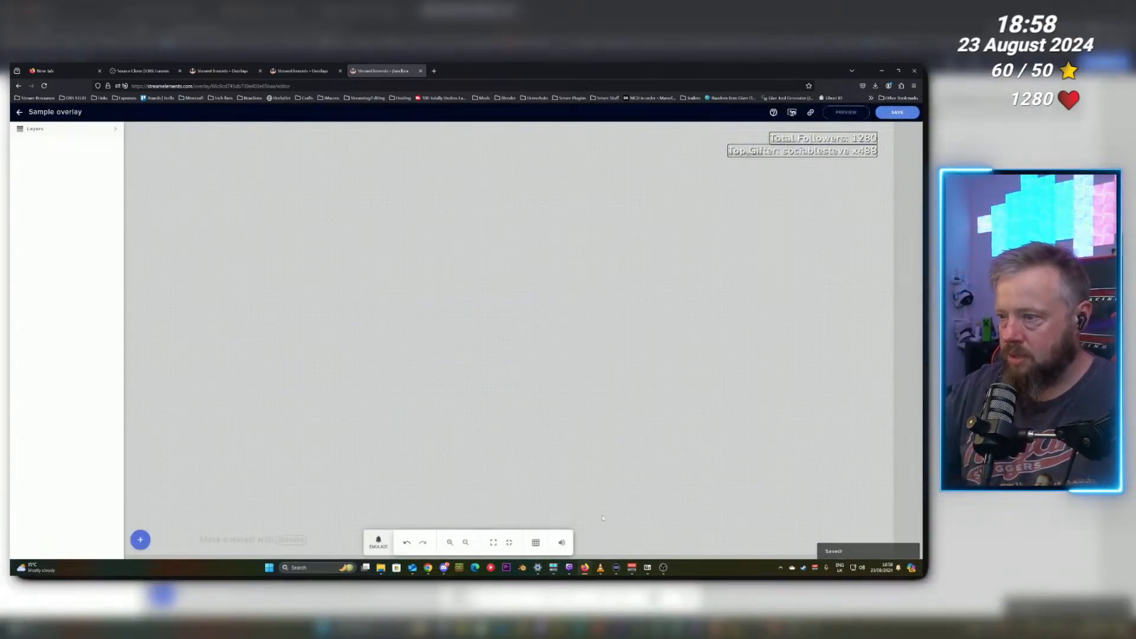
click(811, 114)
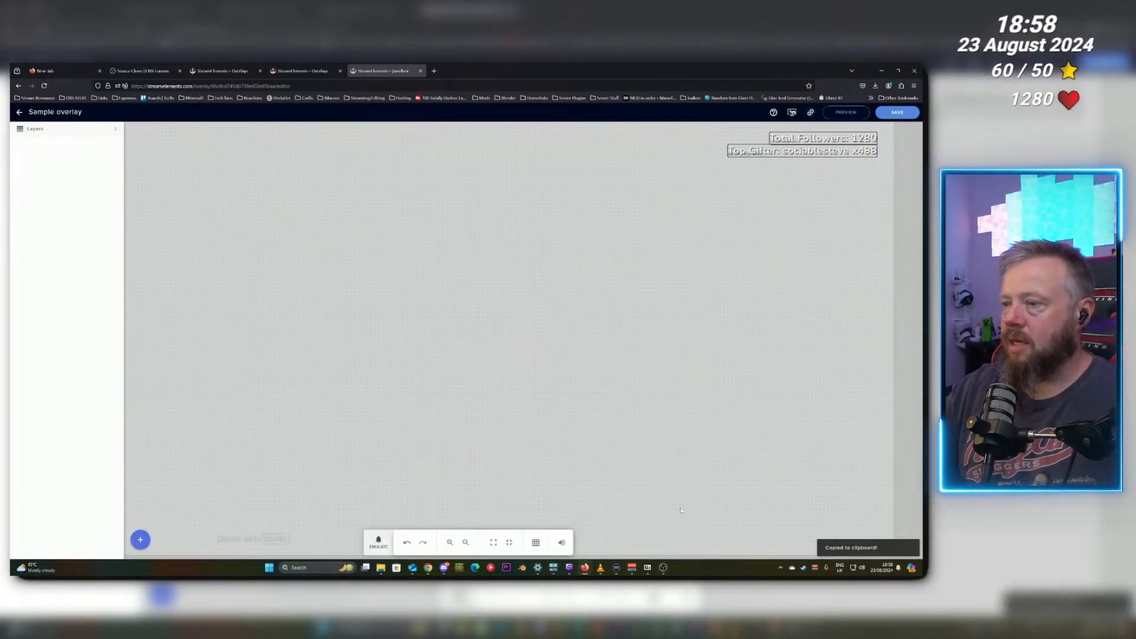
Switch to OBS and add a new browser source to the scene named Main Overlay.
click(663, 568)
click(287, 496)
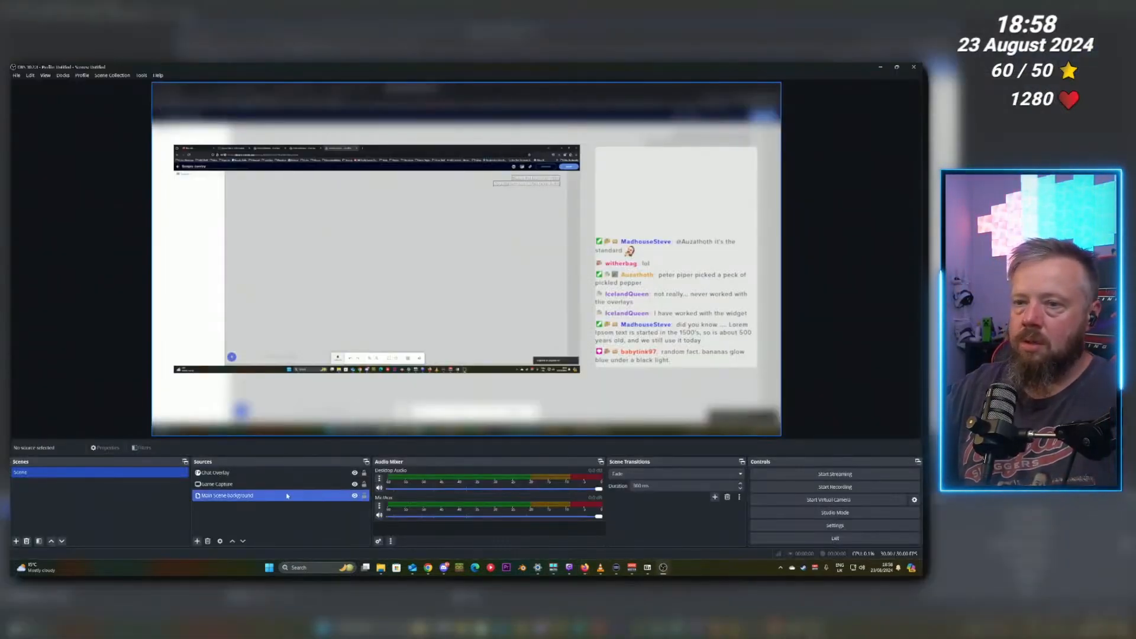
right_click(265, 517)
mouse_move(279, 458)
click(358, 428)
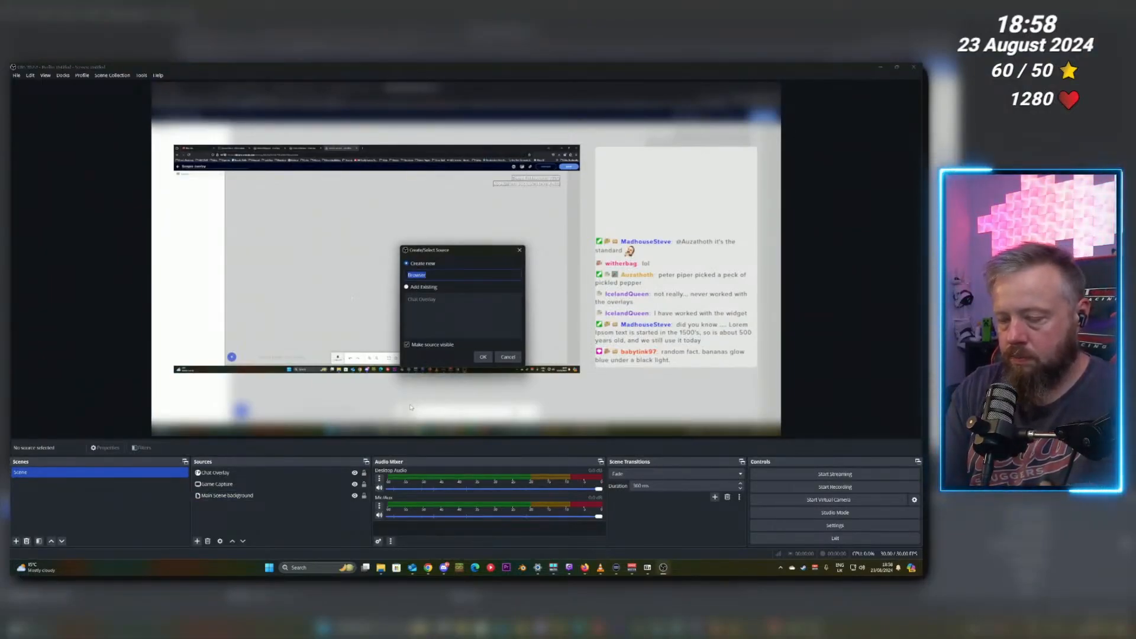
text(Main )
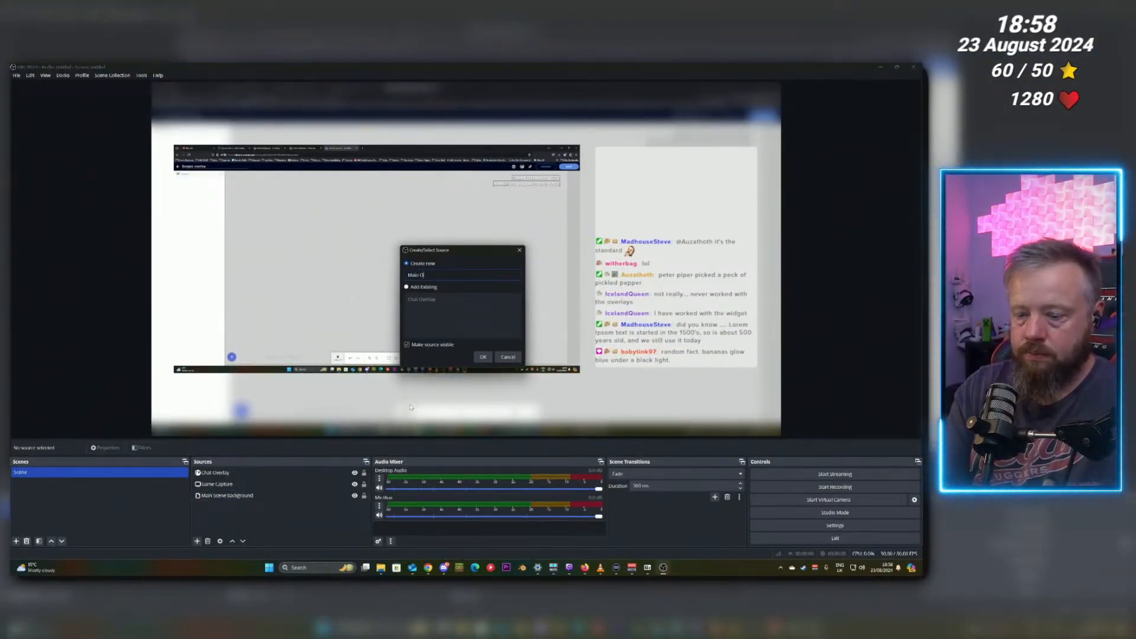
text(Overlay)
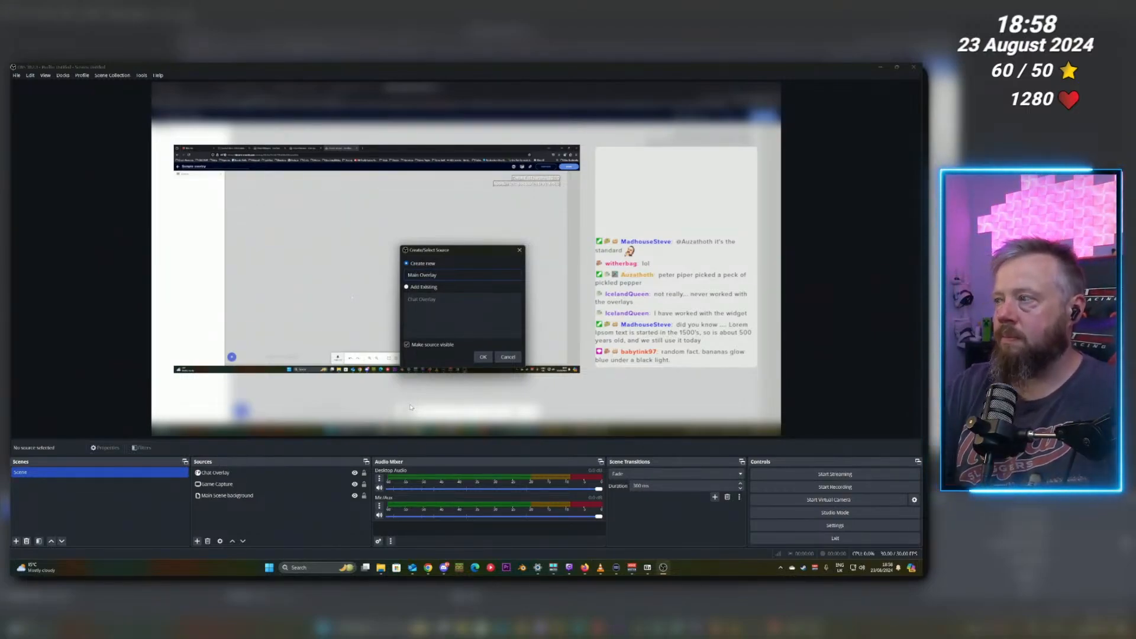
key(Return)
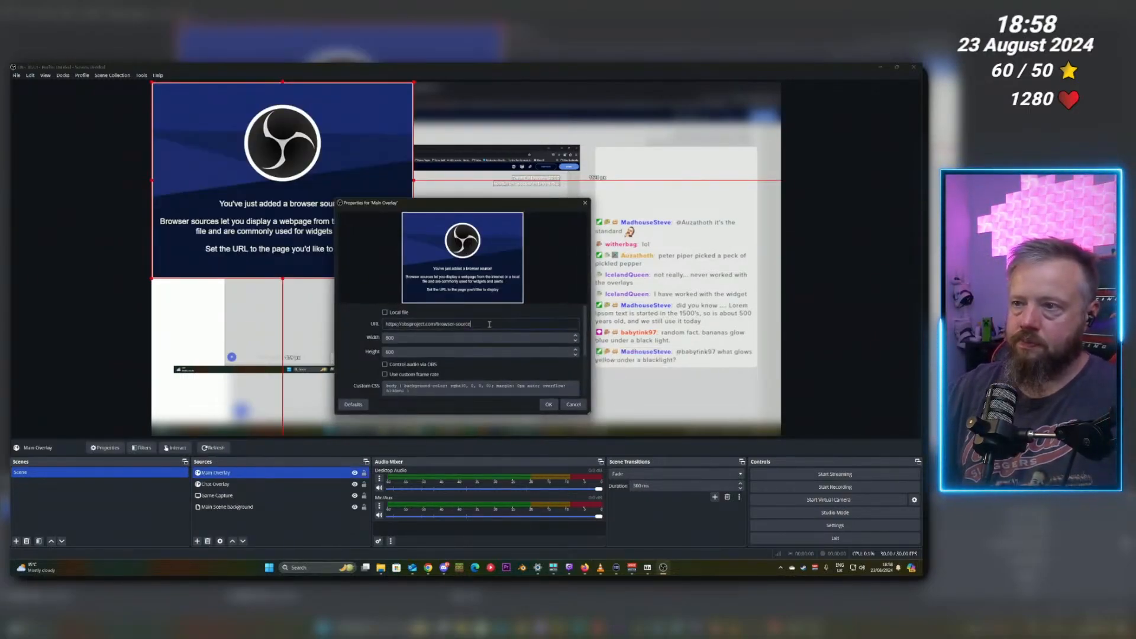
Paste the overlay link as the Main Overlay URL and set its size to 1920 by 1080.
triple_click(490, 324)
key(ctrl+v)
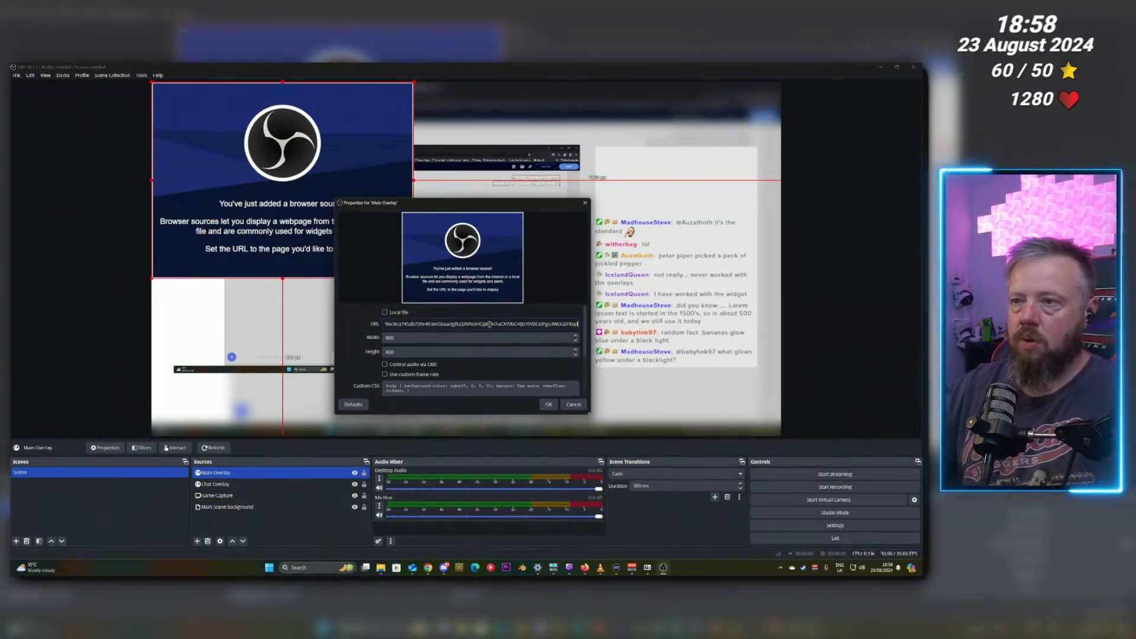
click(470, 338)
key(ctrl+a)
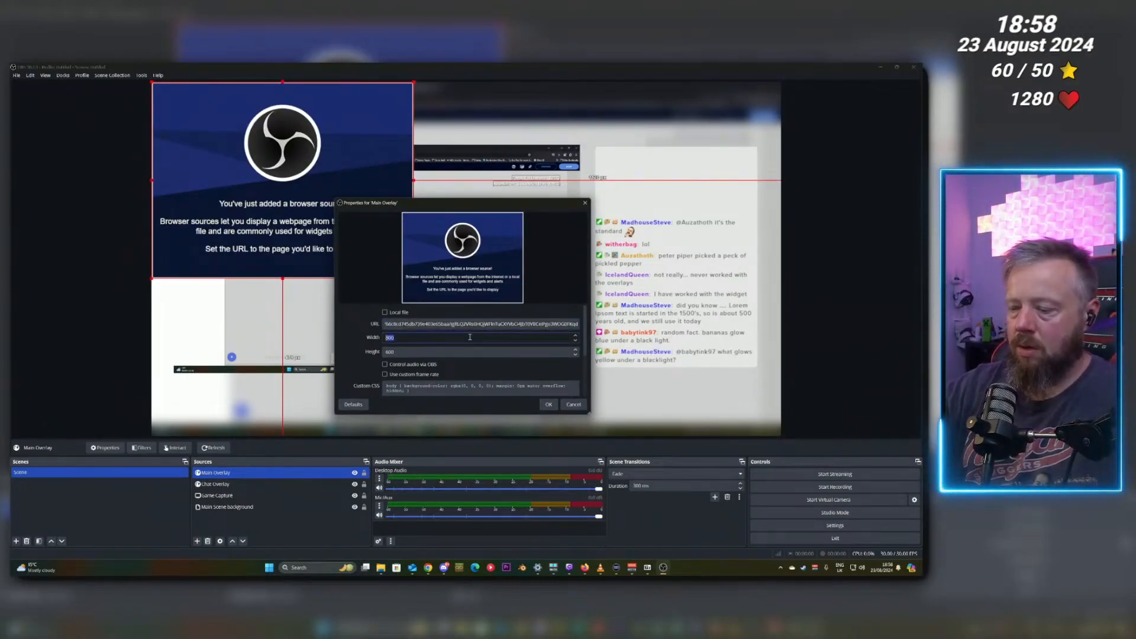
text(1920)
key(Tab)
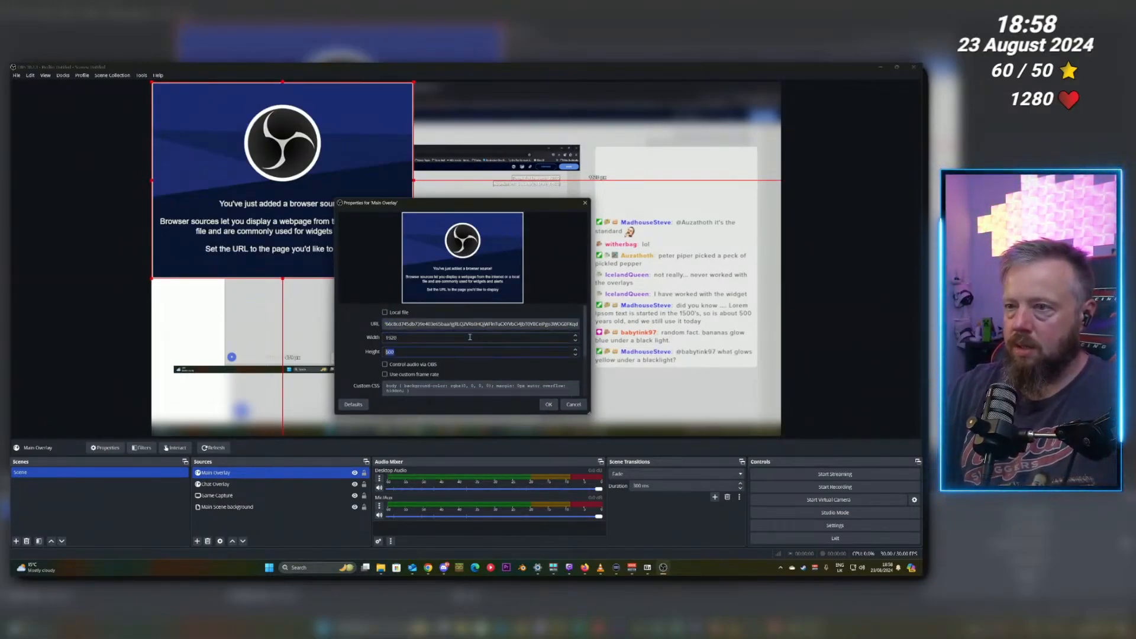
text(180)
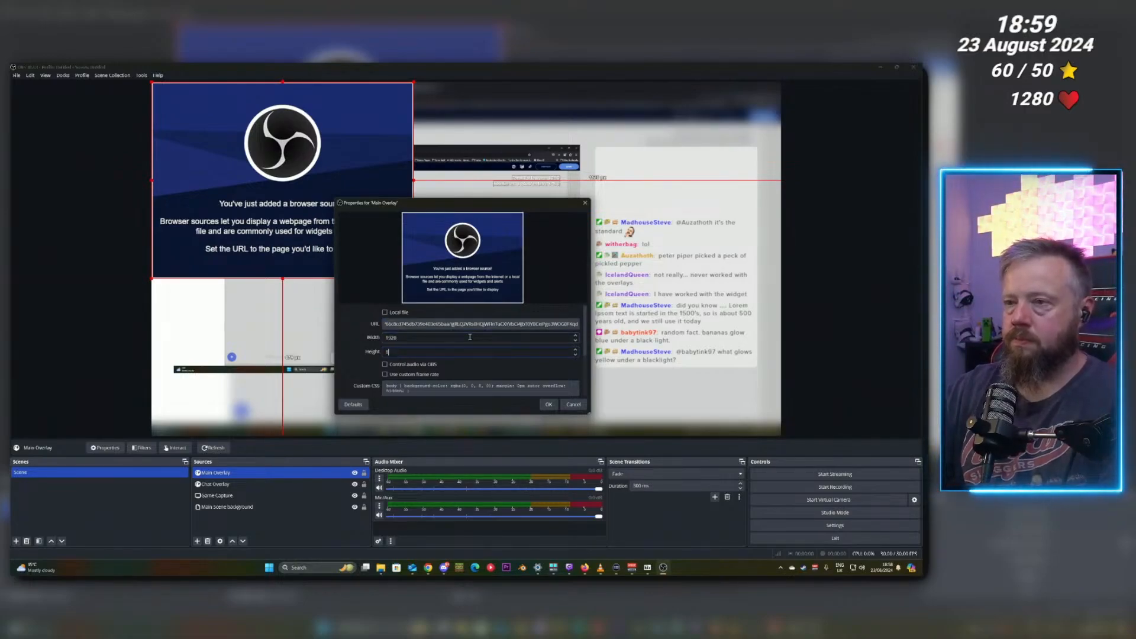
key(Return)
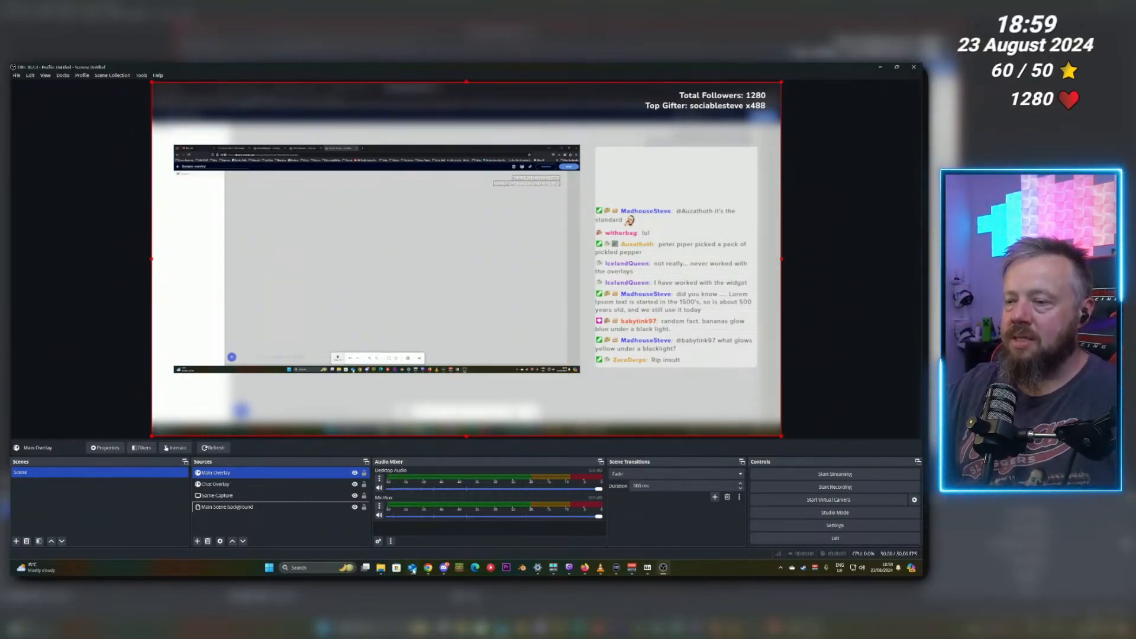
Add another browser source to the scene named Time and Date.
mouse_move(414, 569)
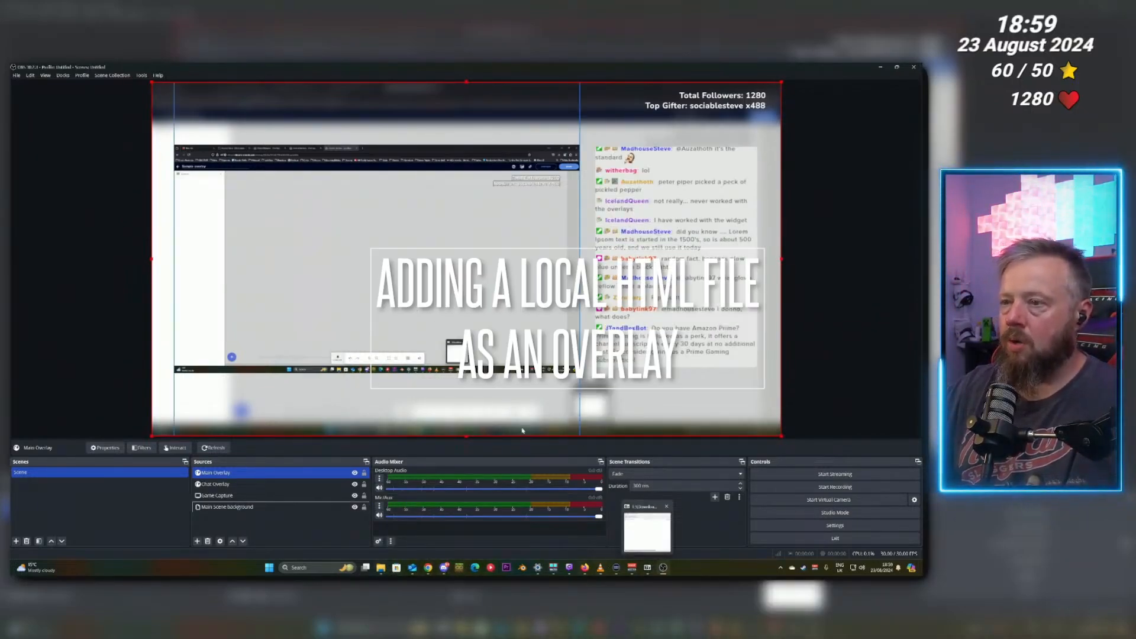
click(197, 542)
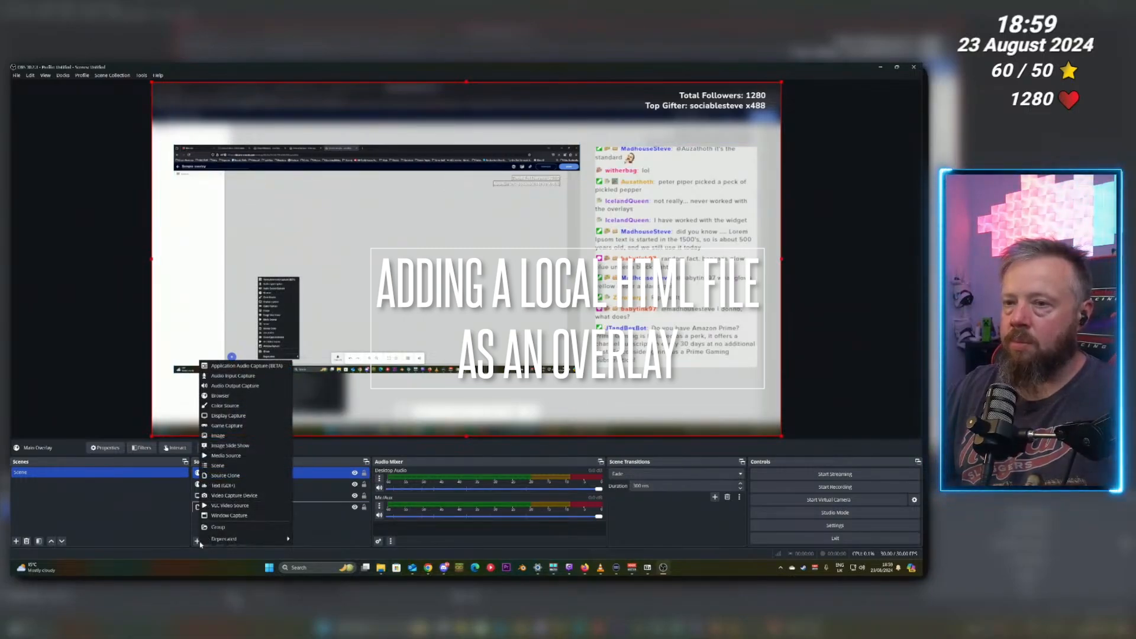
click(220, 395)
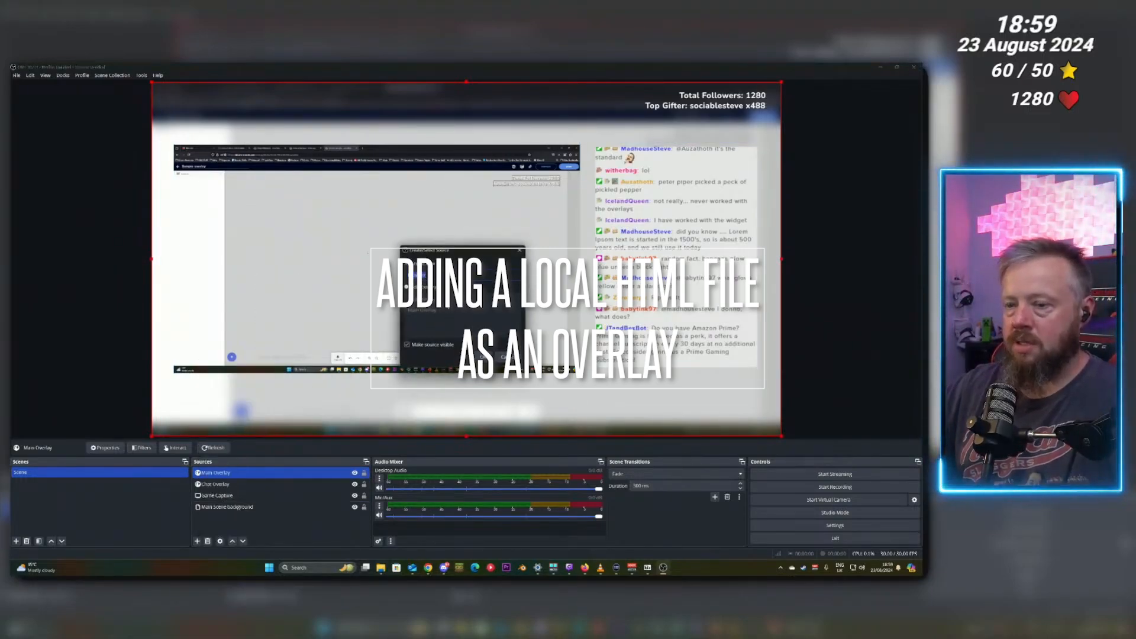
text(Time and D)
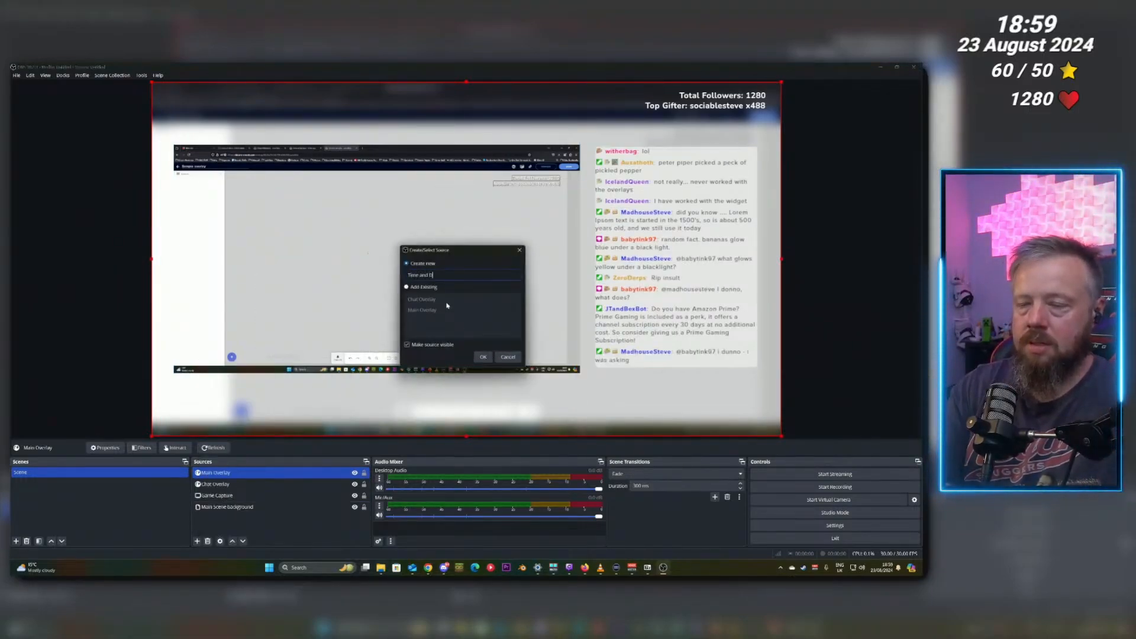
text(ate)
key(Return)
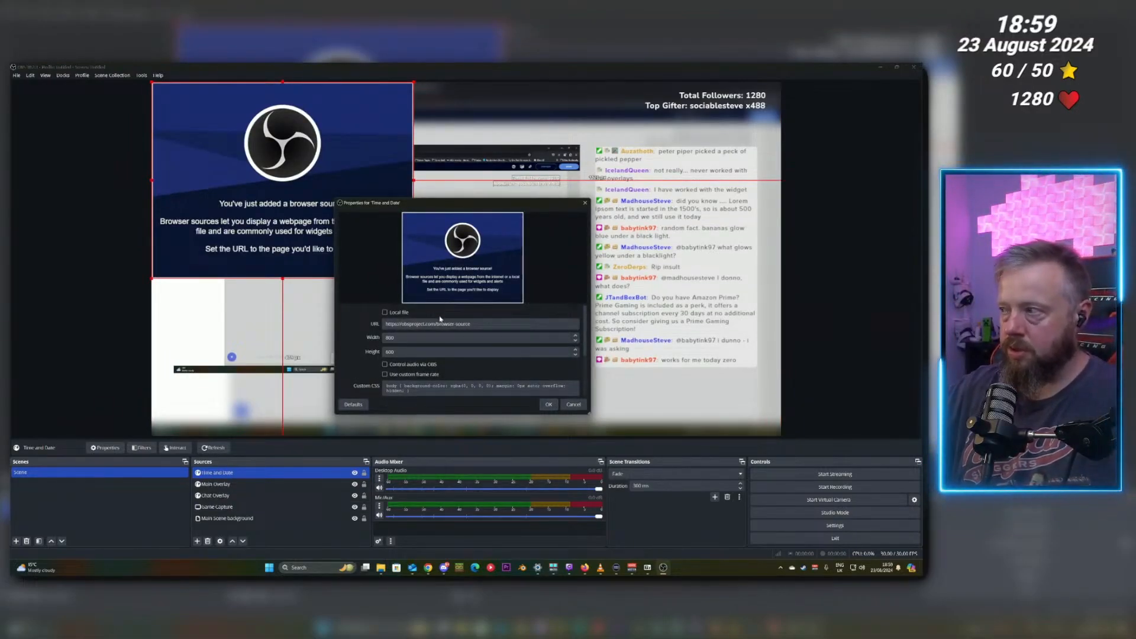
Switch the Time and Date source to a local file and choose the clock HTML file from the C: stuff folder.
click(386, 312)
click(566, 325)
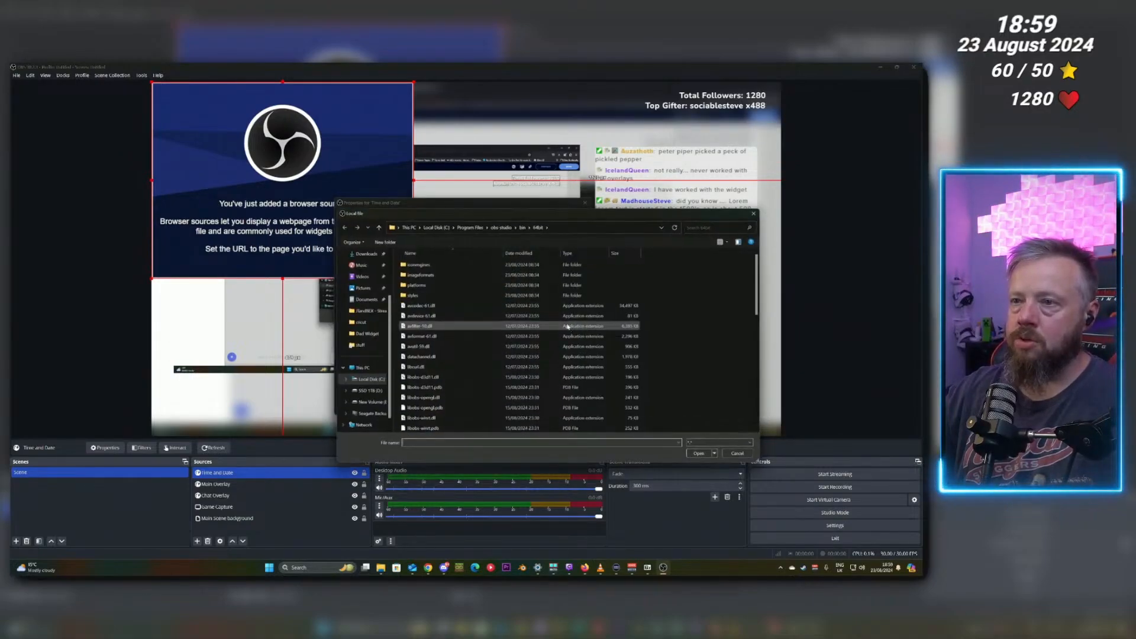
click(371, 380)
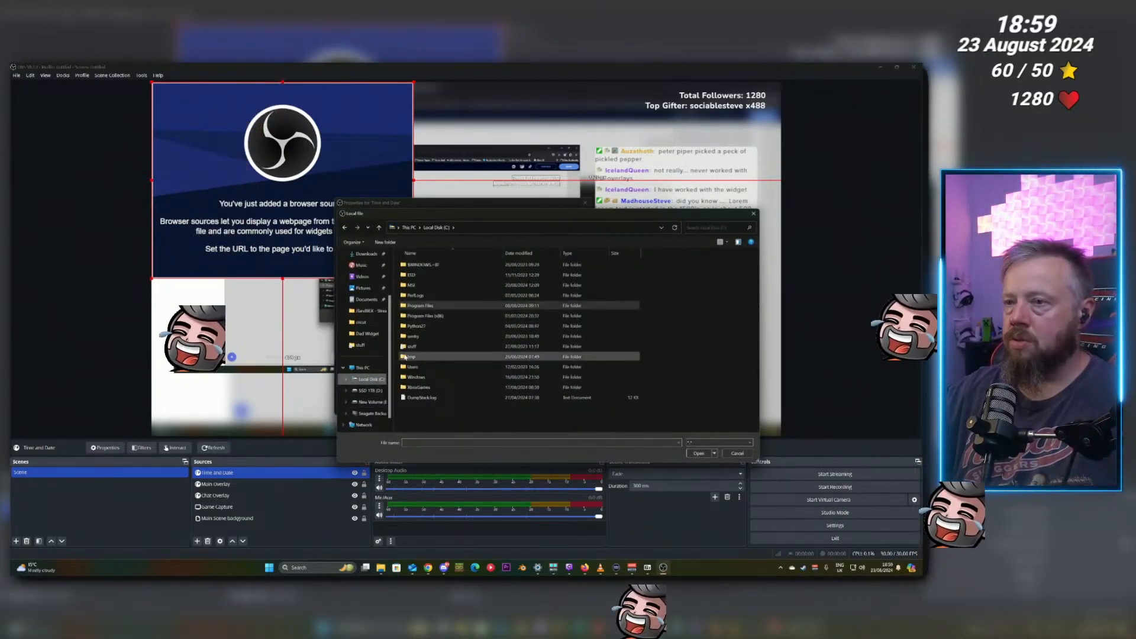
double_click(412, 346)
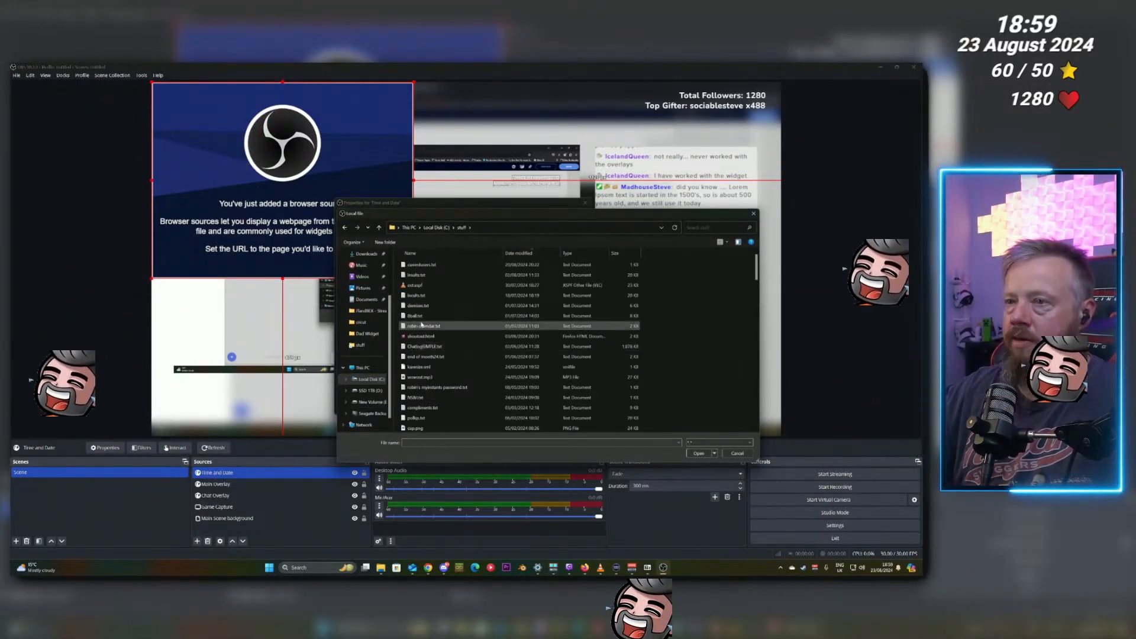
scroll(429, 350, down, 5)
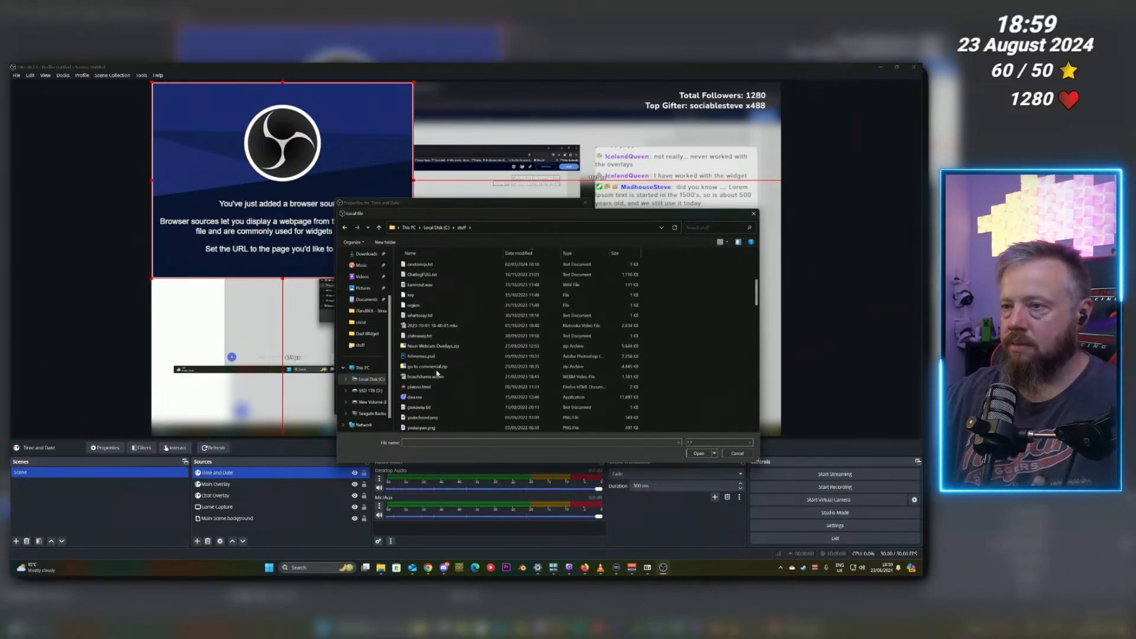
scroll(437, 385, down, 4)
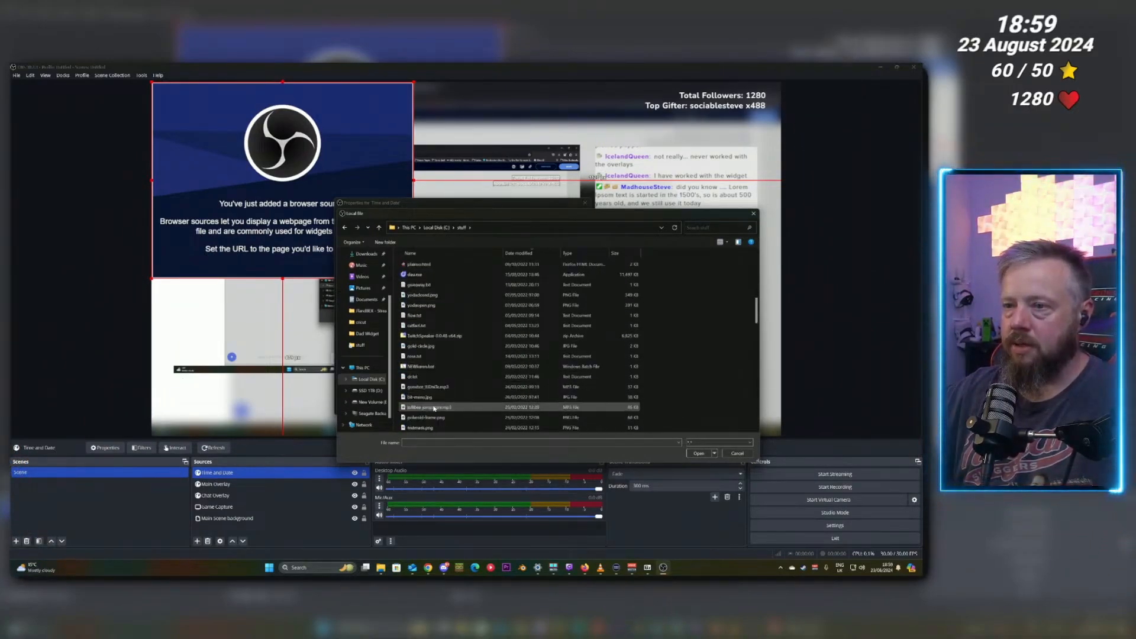
click(422, 398)
text(tad-march2022.html)
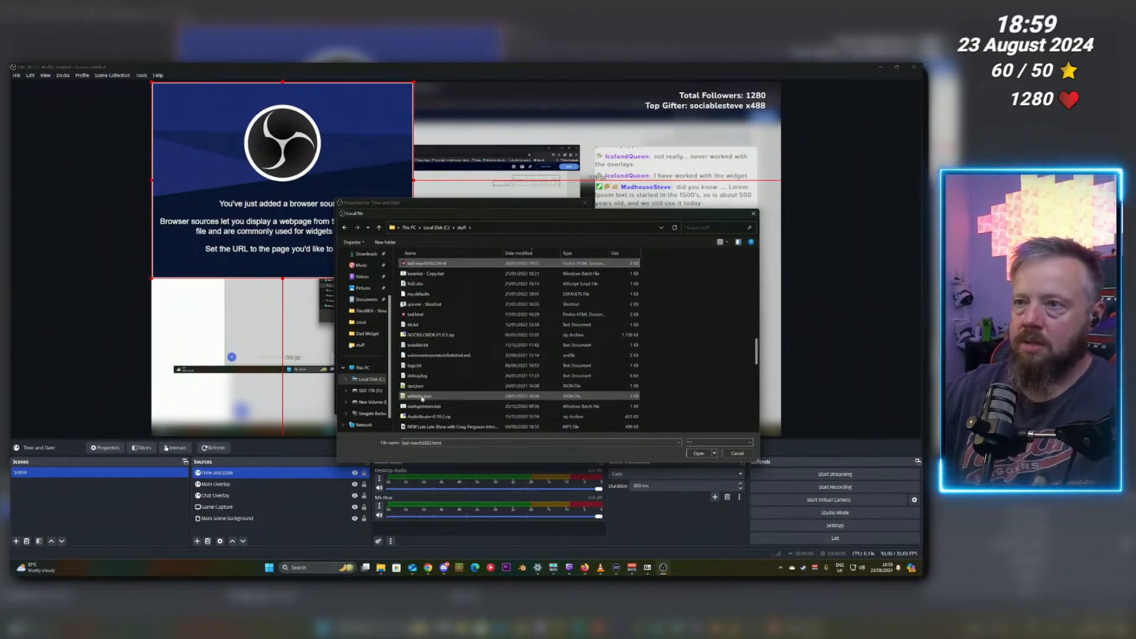
click(414, 317)
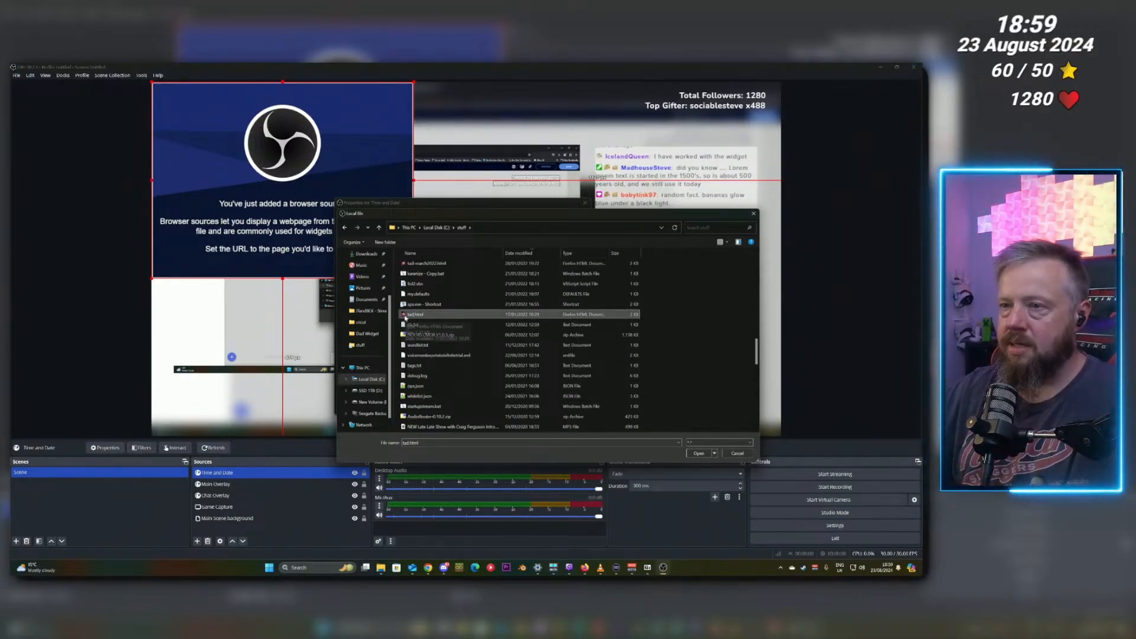
double_click(406, 318)
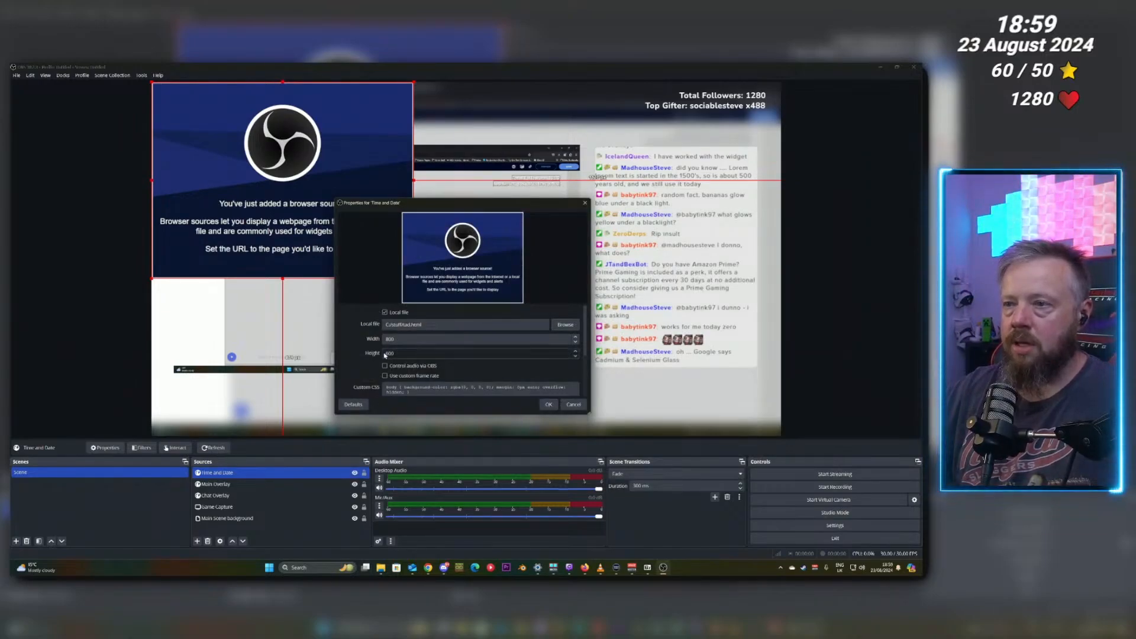
click(549, 405)
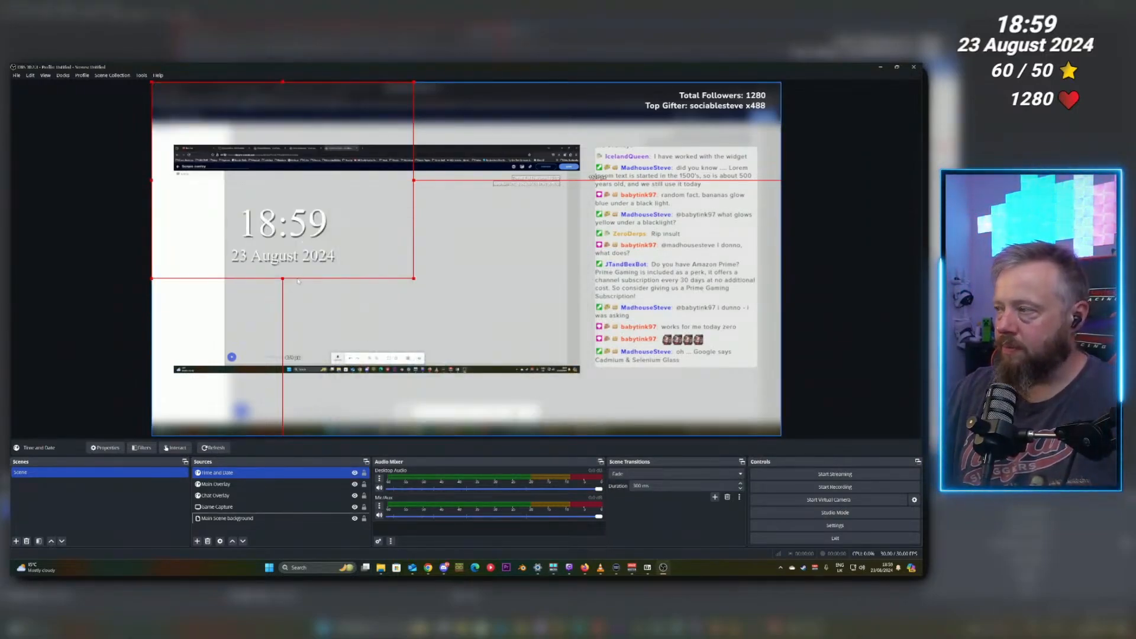
Crop the Time and Date source to the clock, then shrink it and place it under the Top Gifter label.
drag(284, 82, 282, 197)
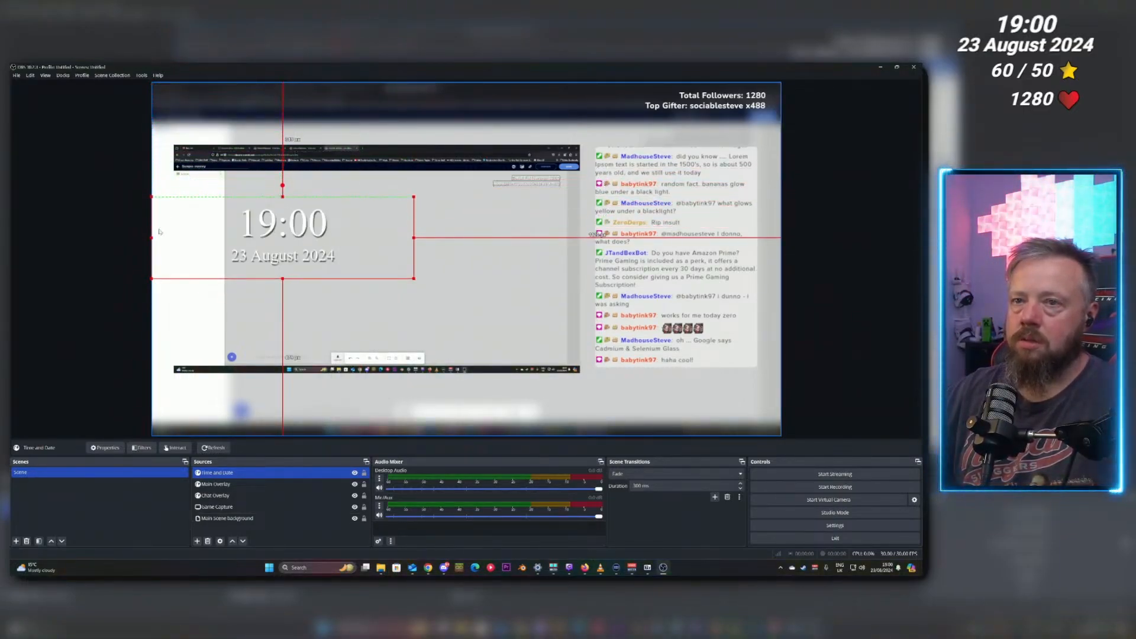
drag(159, 231, 228, 250)
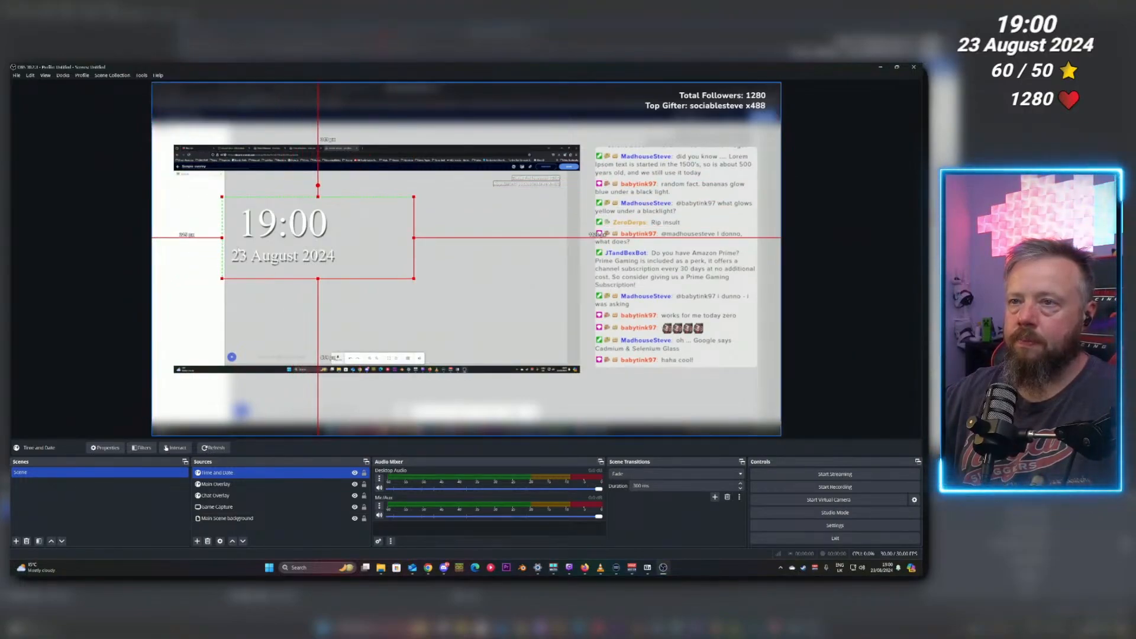
drag(416, 243, 729, 146)
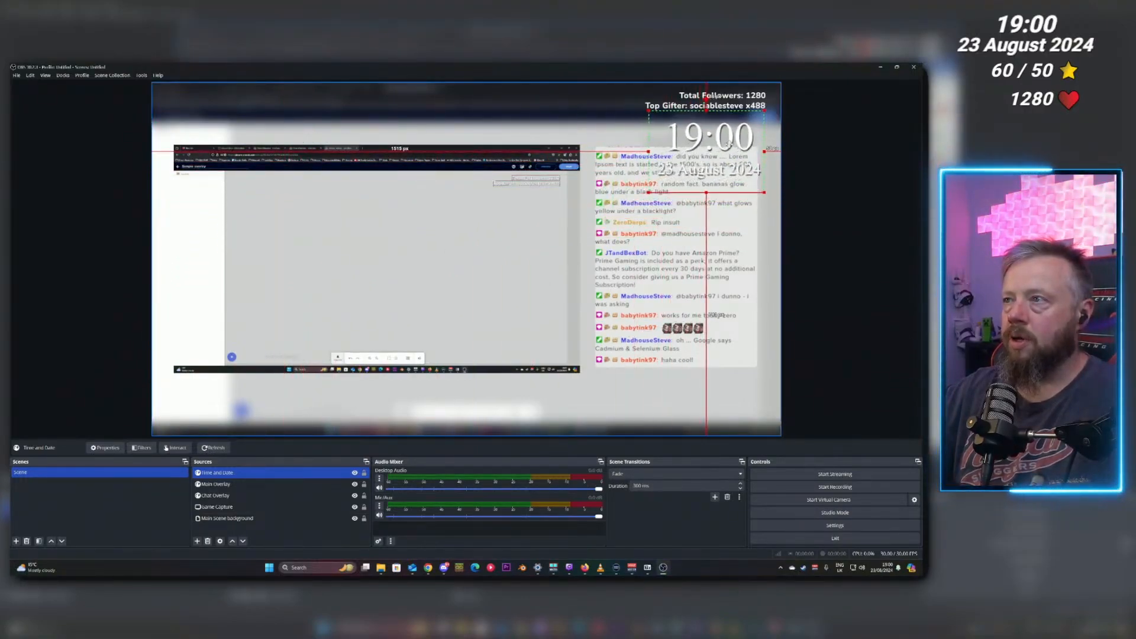
drag(764, 193, 716, 136)
click(106, 334)
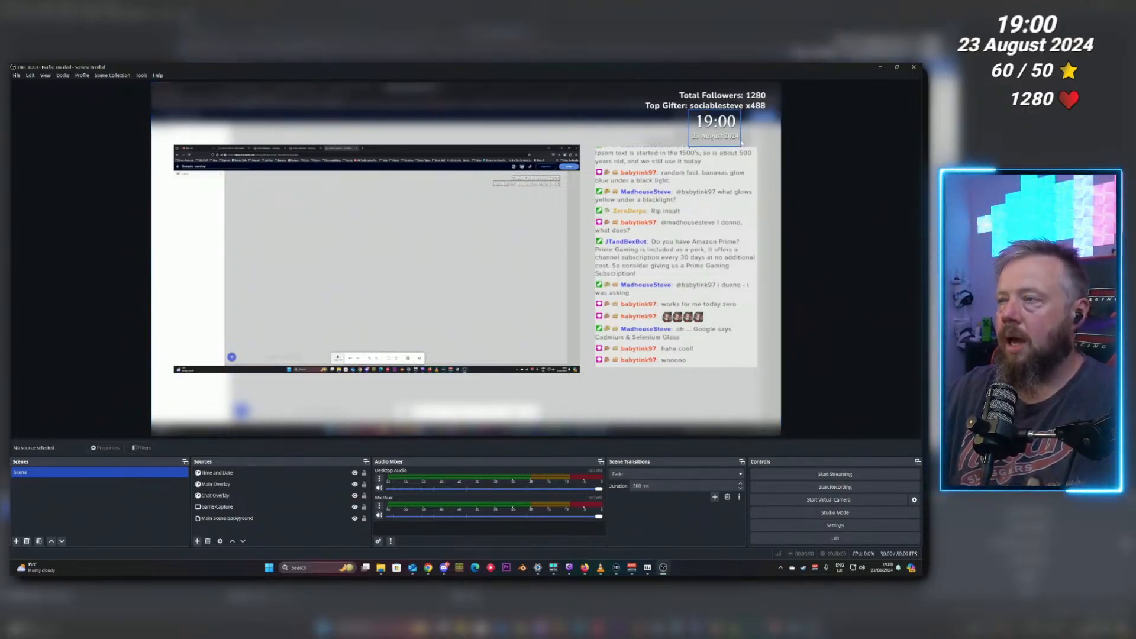
click(715, 126)
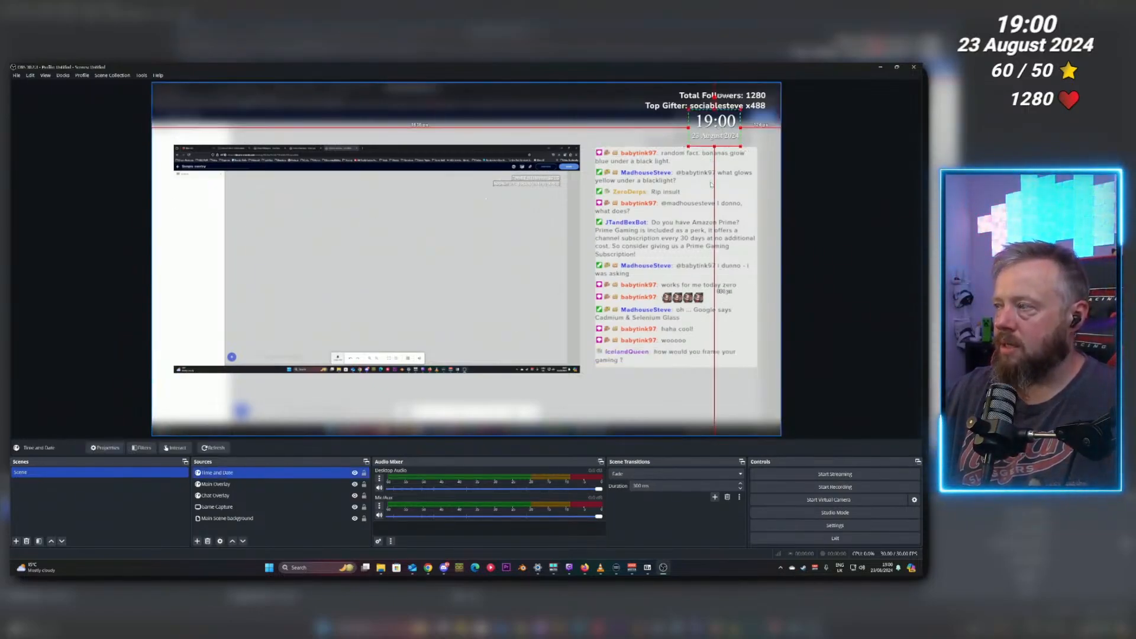